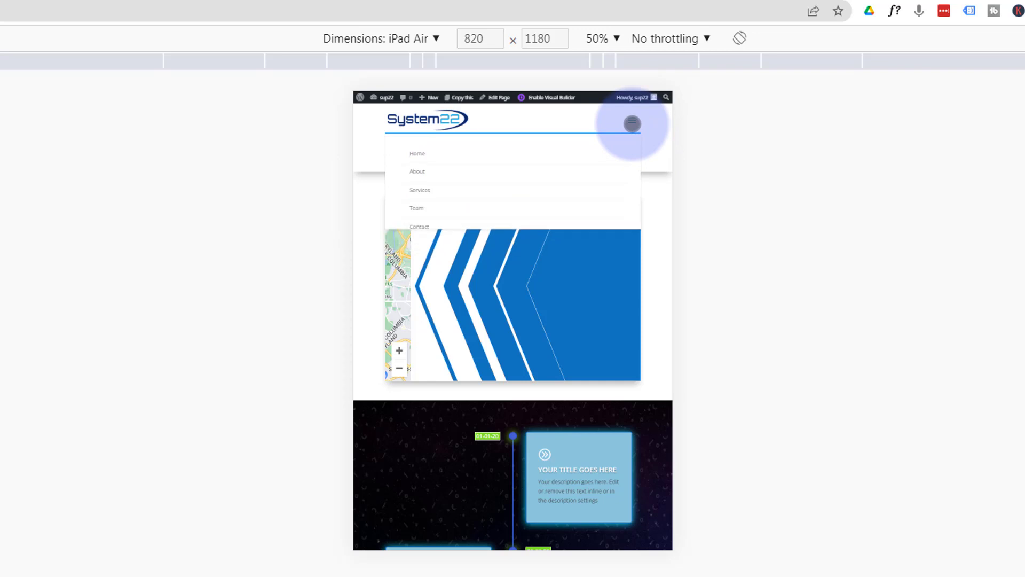
Close the iPad Air device preview and open the Divi Theme Builder from the site's dashboard in a new tab
{"action": "key", "text": "F12"}
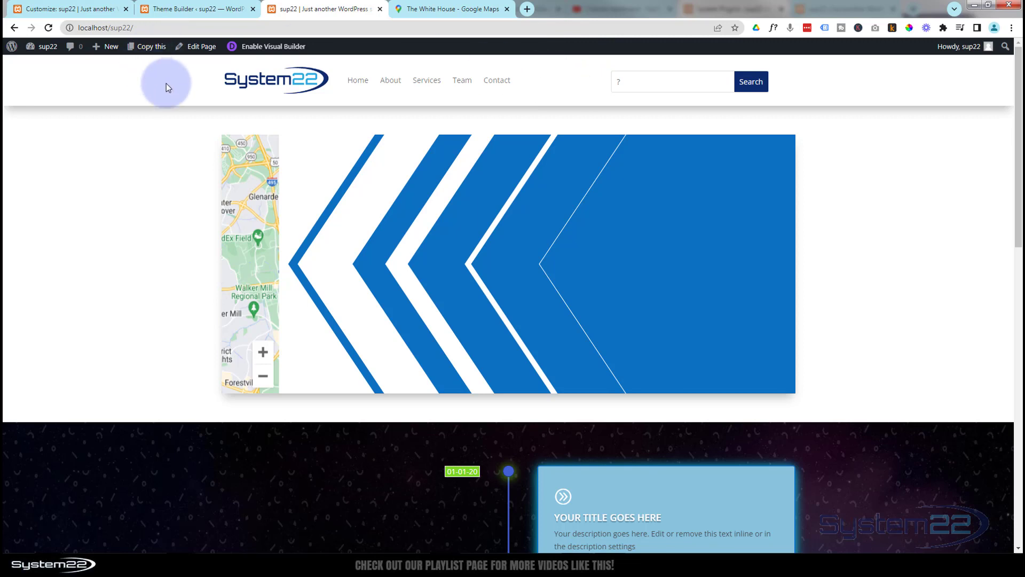
{"action": "mouse_move", "coordinate": [36, 54]}
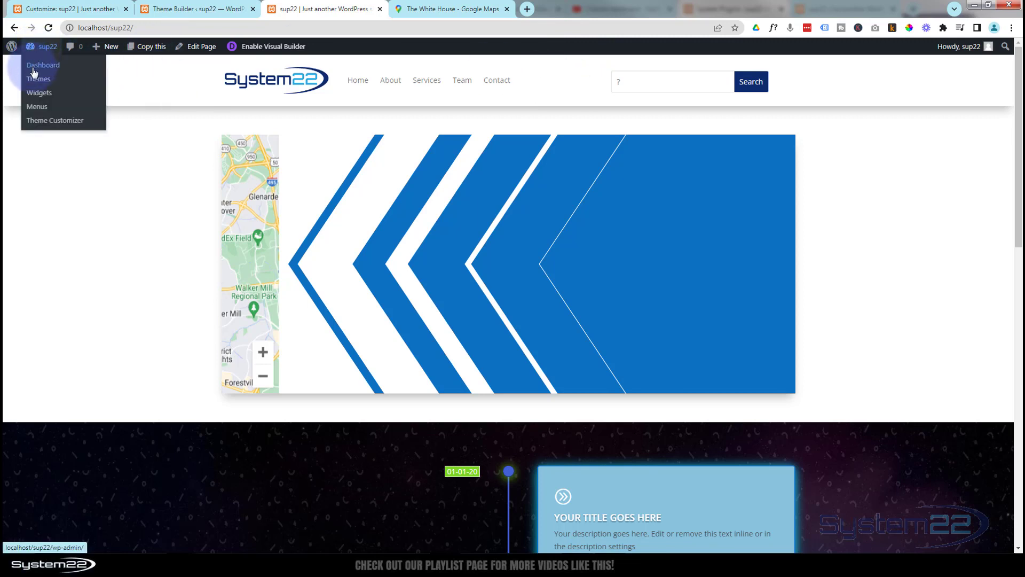
{"action": "middle_click", "coordinate": [34, 66]}
{"action": "left_click", "coordinate": [499, 8]}
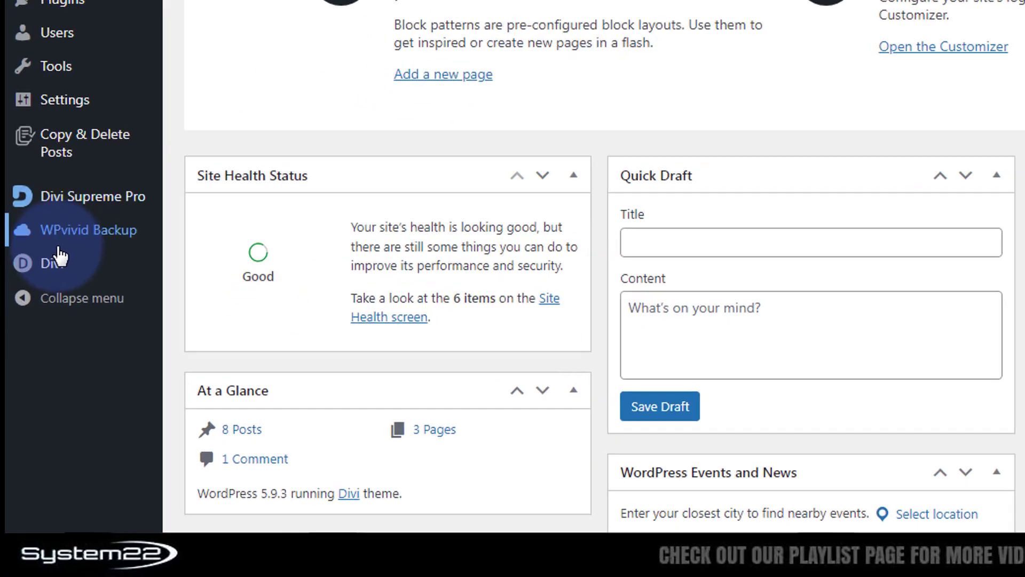
{"action": "mouse_move", "coordinate": [26, 400]}
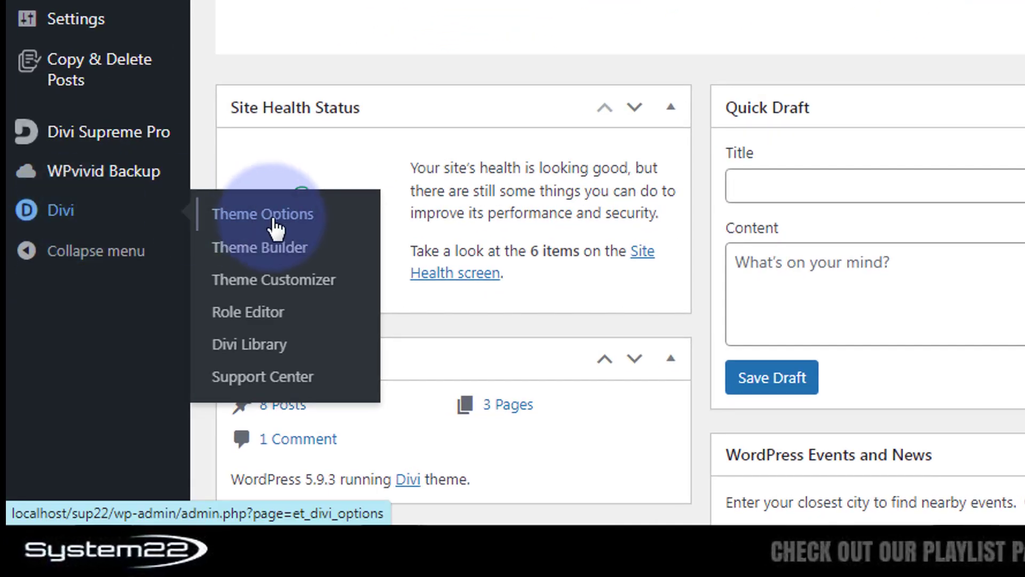
{"action": "left_click", "coordinate": [273, 260]}
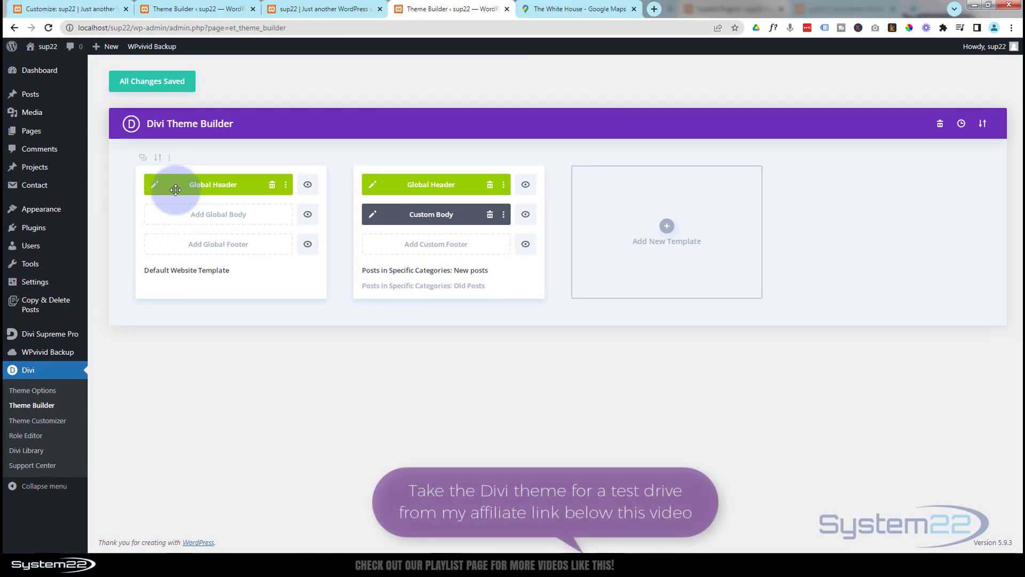
Delete the global header from the default website template and start building a new global header
{"action": "left_click", "coordinate": [273, 185]}
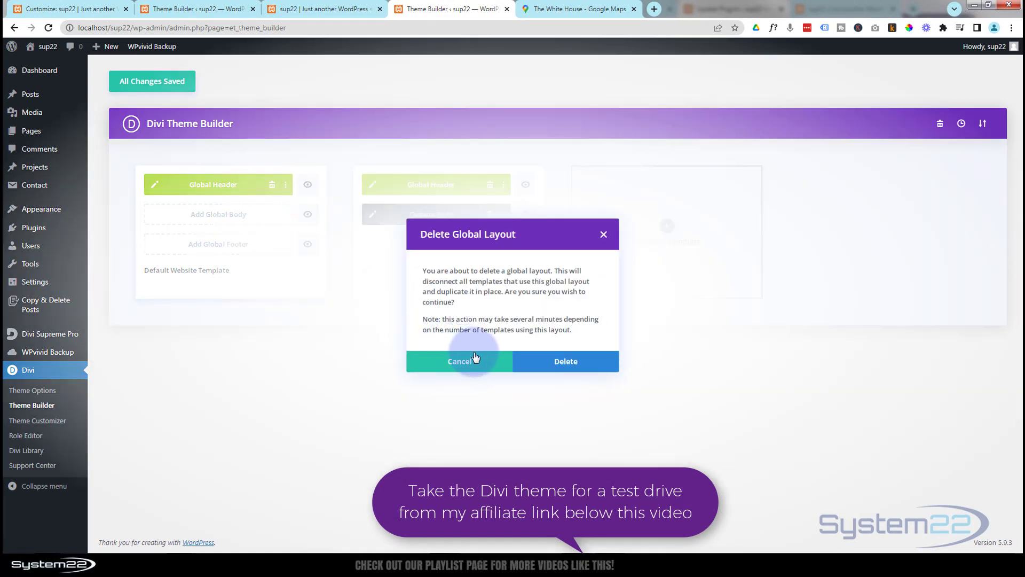
{"action": "left_click", "coordinate": [567, 363]}
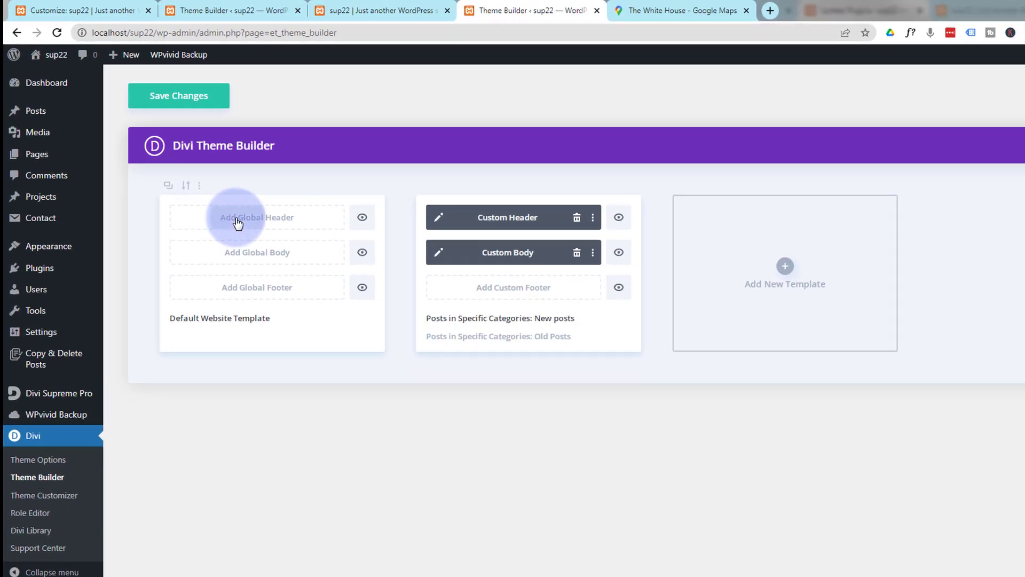
{"action": "left_click", "coordinate": [238, 223]}
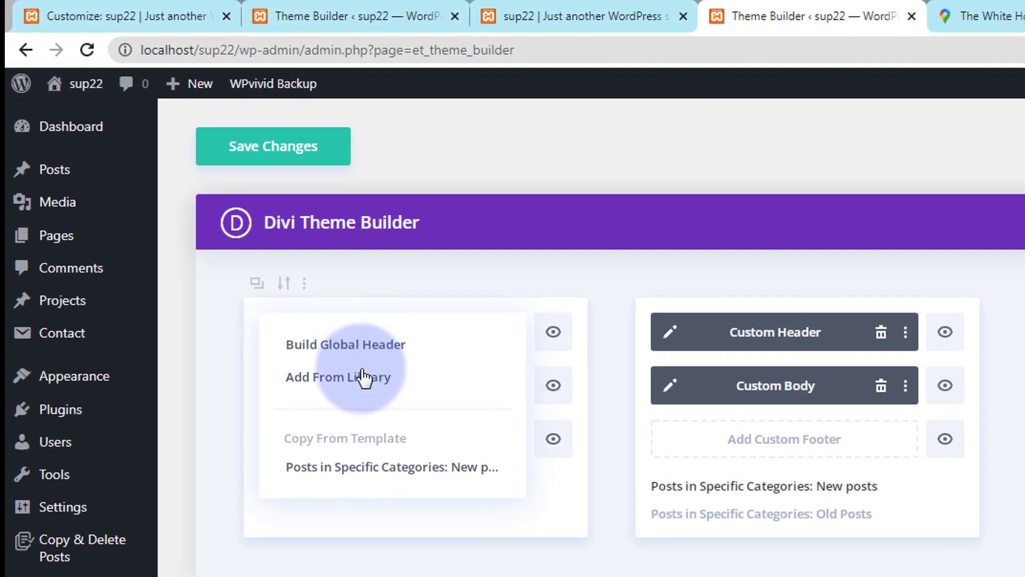
{"action": "left_click", "coordinate": [345, 346]}
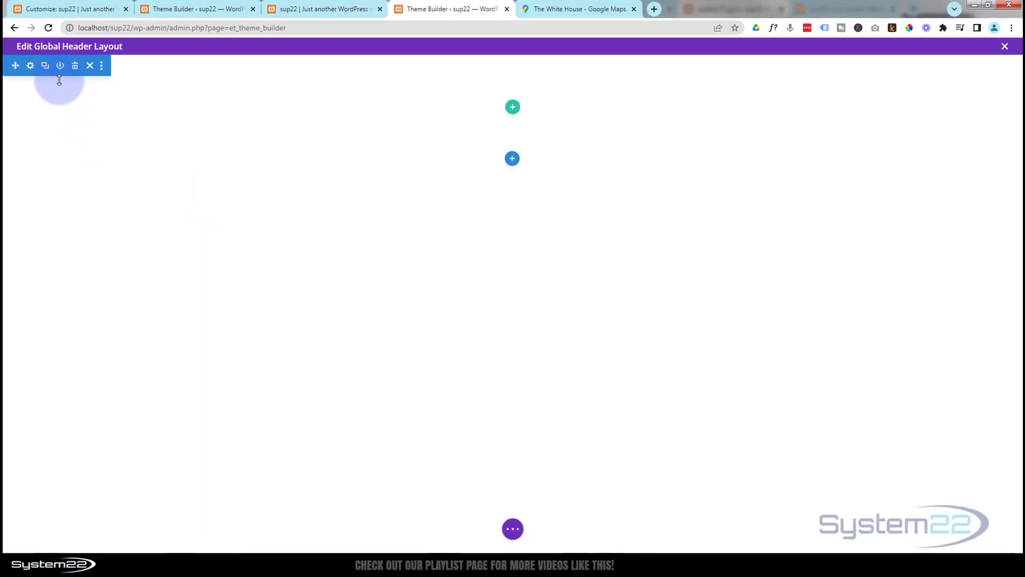
Insert a two-column row split three-fifths to two-fifths and add a Menu module to its wider column
{"action": "left_click", "coordinate": [513, 109]}
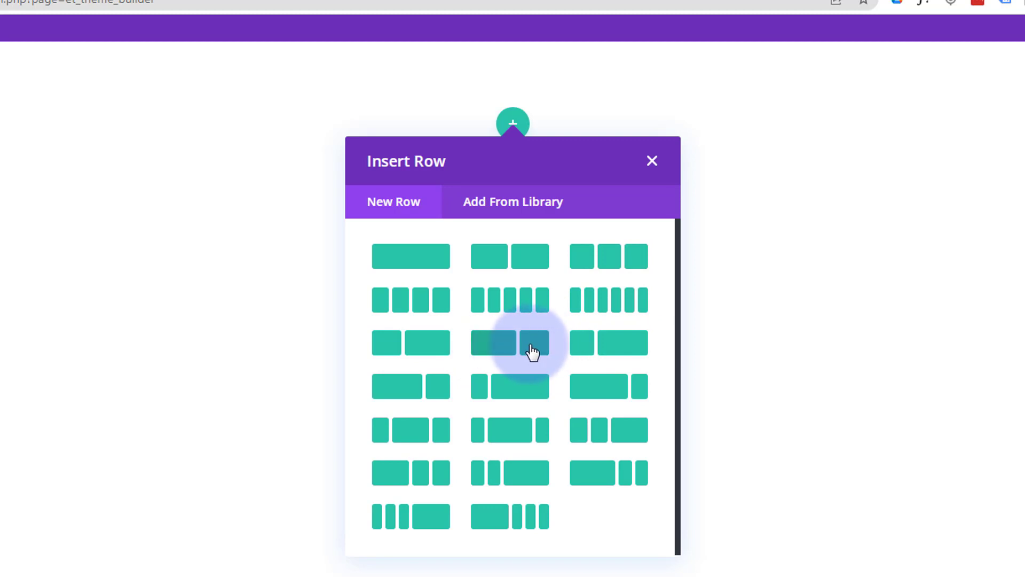
{"action": "left_click", "coordinate": [504, 353]}
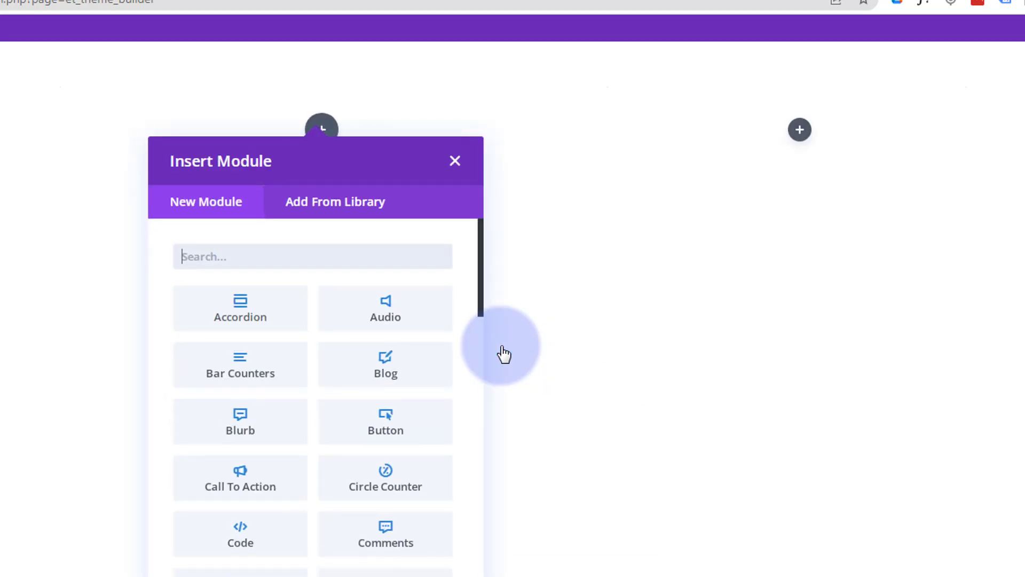
{"action": "scroll", "coordinate": [388, 331], "scroll_direction": "down", "scroll_amount": 5}
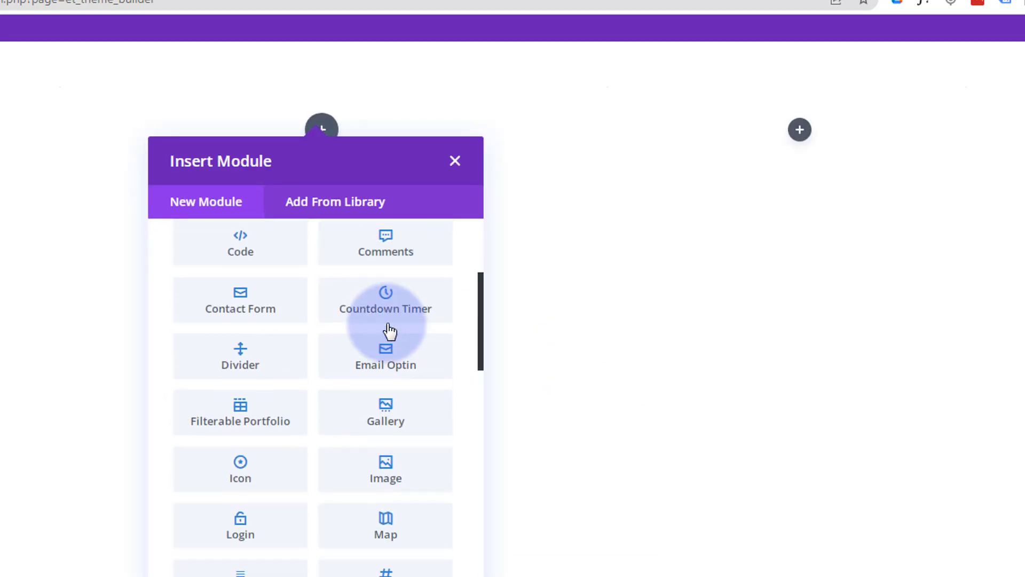
{"action": "scroll", "coordinate": [389, 331], "scroll_direction": "down", "scroll_amount": 1}
{"action": "scroll", "coordinate": [389, 331], "scroll_direction": "down", "scroll_amount": 2}
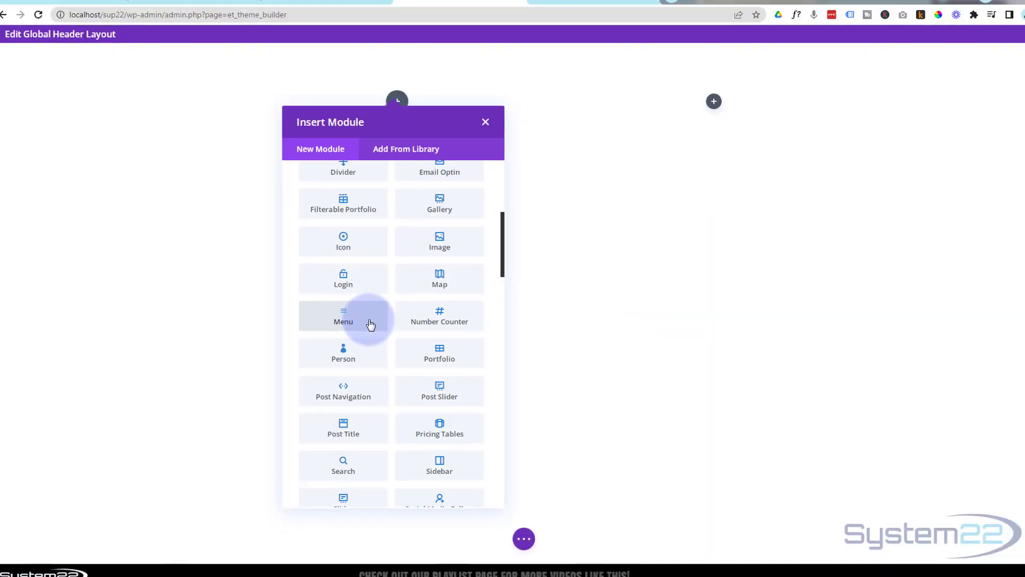
{"action": "left_click", "coordinate": [580, 336]}
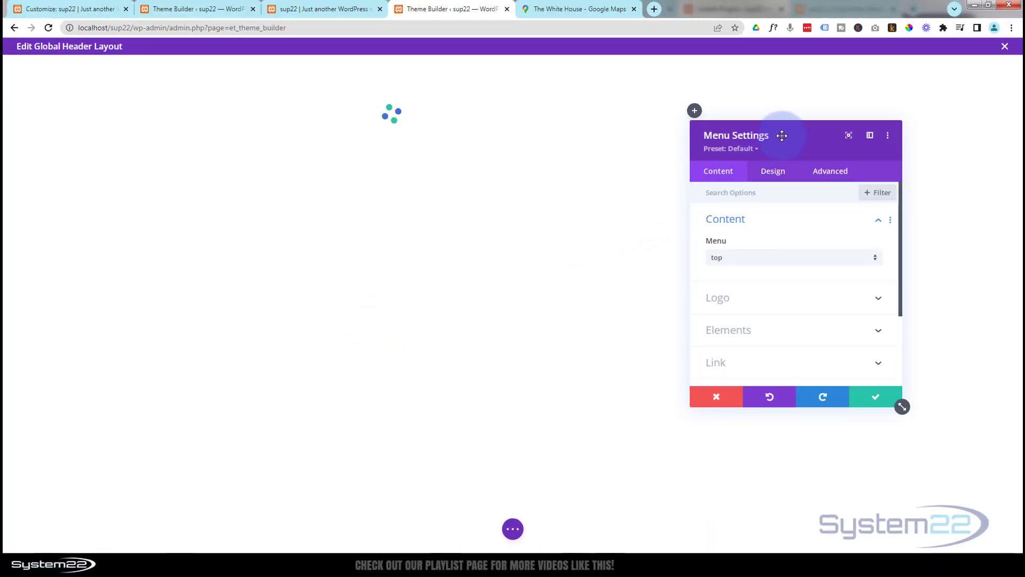
{"action": "left_click_drag", "start_coordinate": [782, 136], "coordinate": [618, 88]}
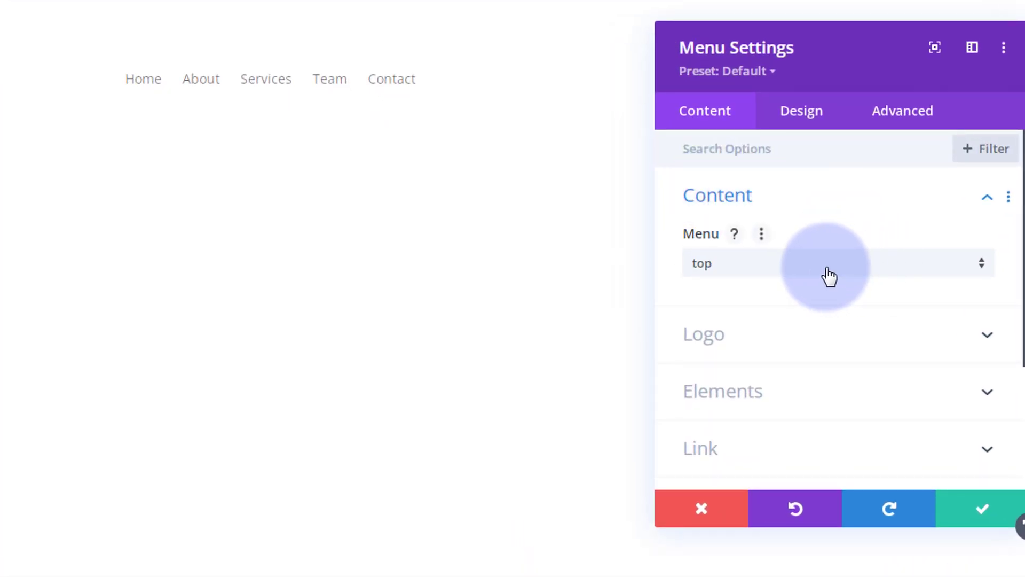
Choose top as the module's menu and add the system22-ng-100.png image from the media library as its logo
{"action": "left_click", "coordinate": [829, 276]}
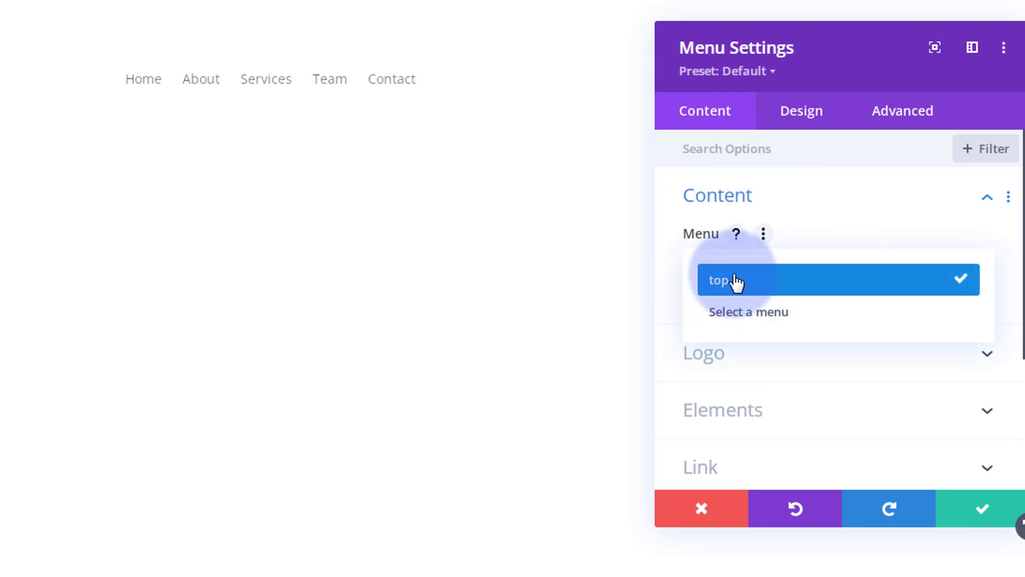
{"action": "left_click", "coordinate": [730, 289]}
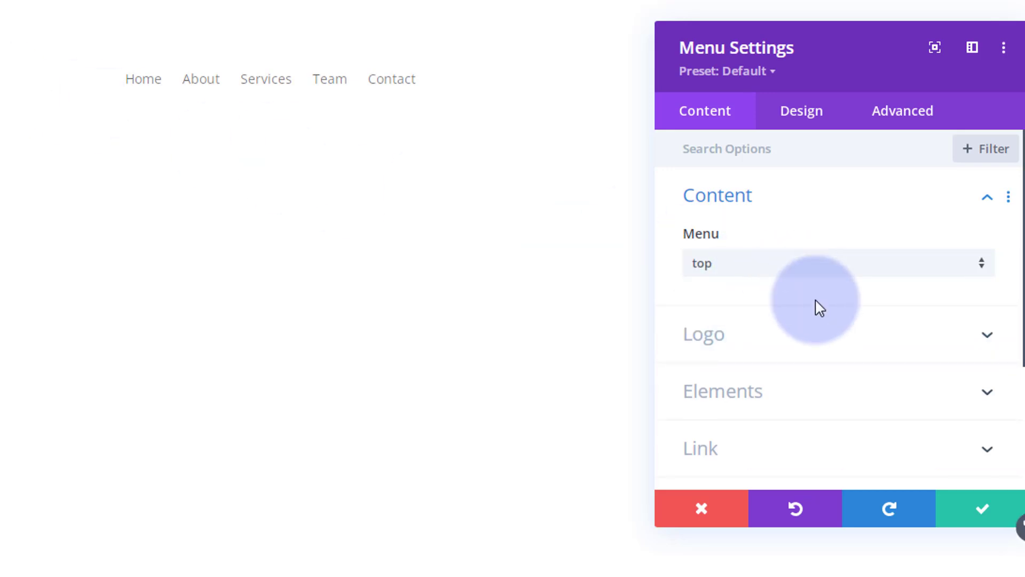
{"action": "left_click", "coordinate": [880, 342]}
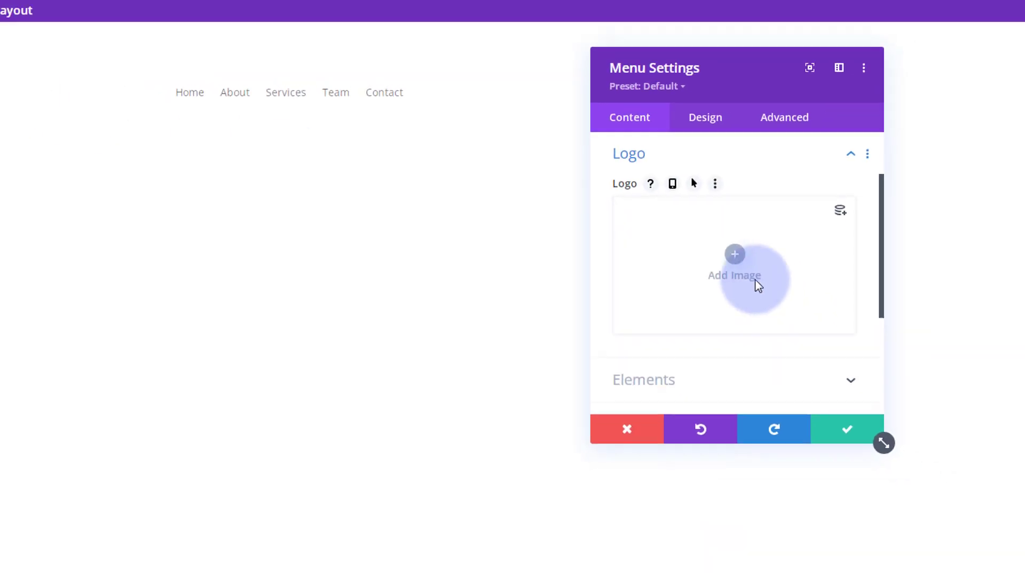
{"action": "left_click", "coordinate": [635, 230]}
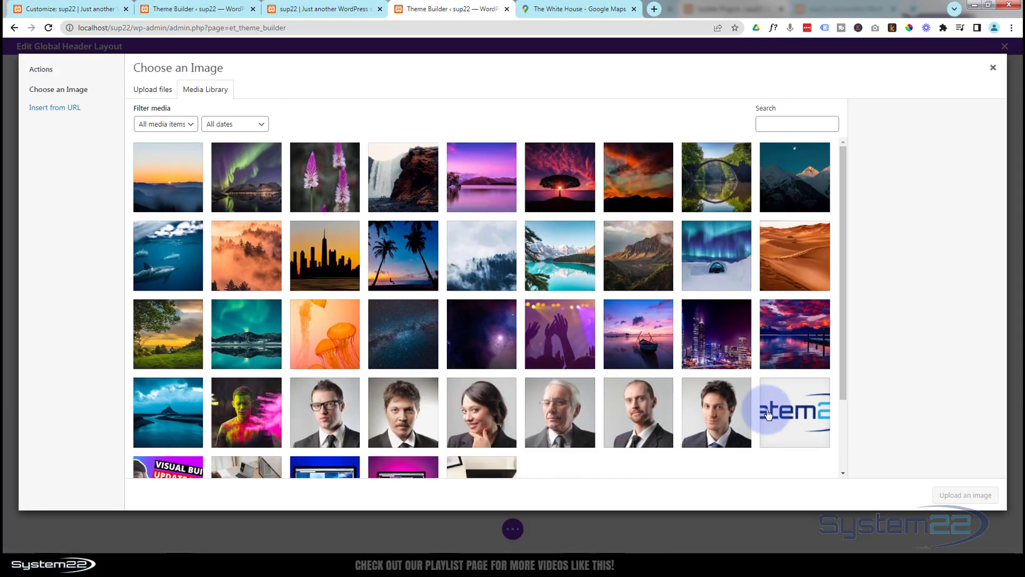
{"action": "left_click", "coordinate": [794, 417]}
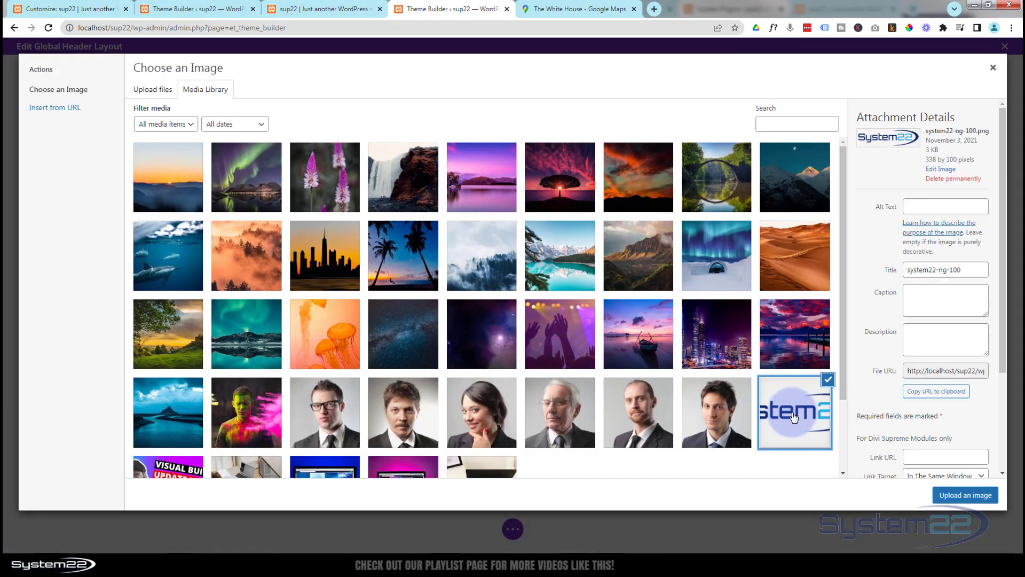
{"action": "left_click", "coordinate": [953, 497]}
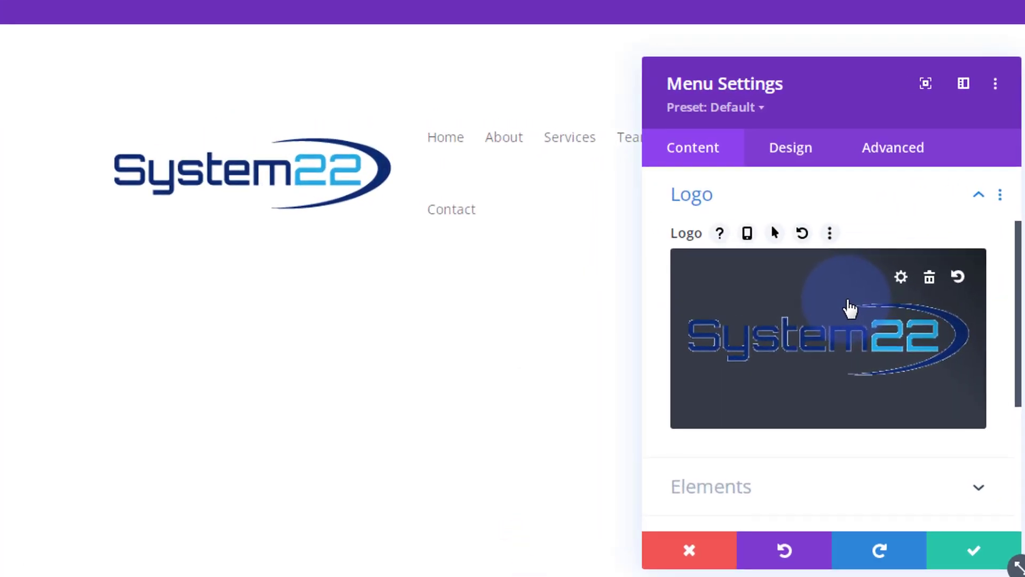
Set the menu logo's width to 37%
{"action": "left_click", "coordinate": [794, 158]}
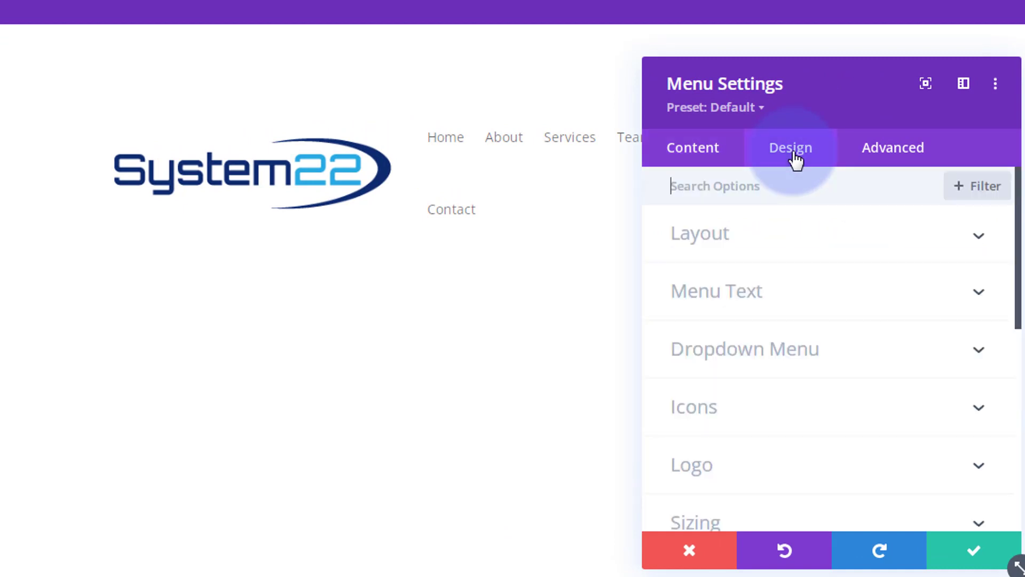
{"action": "scroll", "coordinate": [789, 238], "scroll_direction": "down", "scroll_amount": 4}
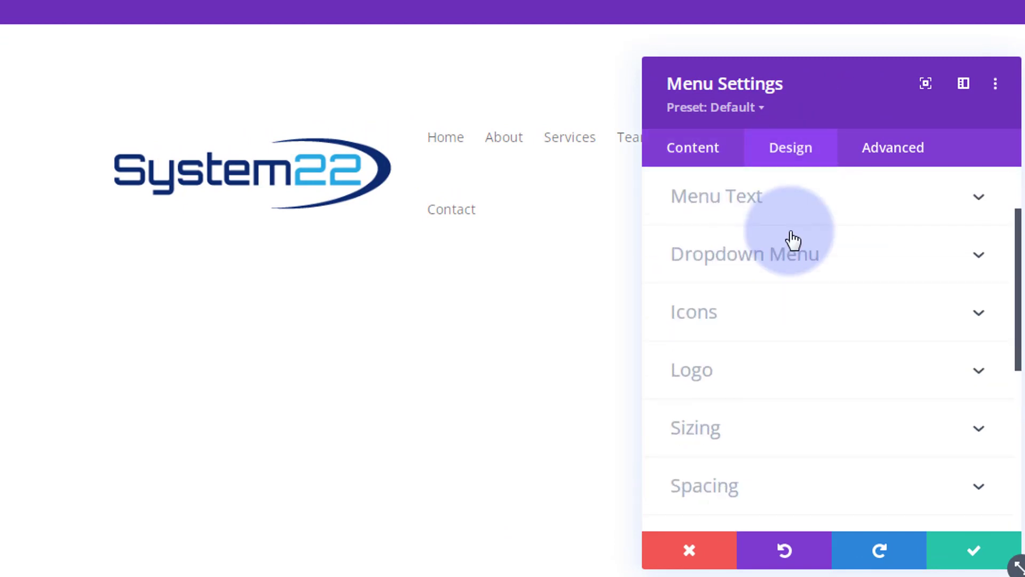
{"action": "left_click", "coordinate": [796, 352]}
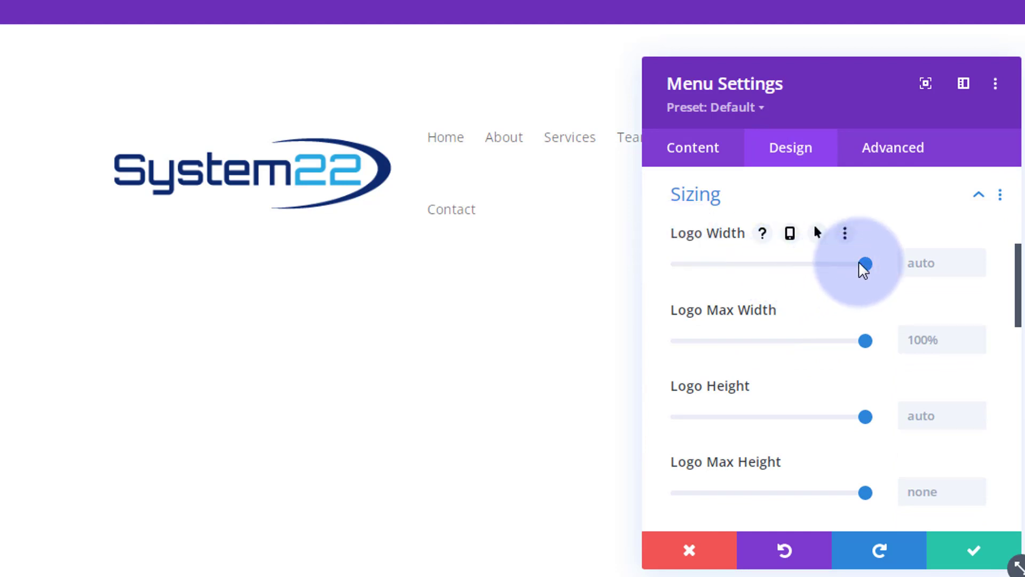
{"action": "left_click", "coordinate": [834, 263]}
{"action": "left_click_drag", "start_coordinate": [822, 263], "coordinate": [748, 259]}
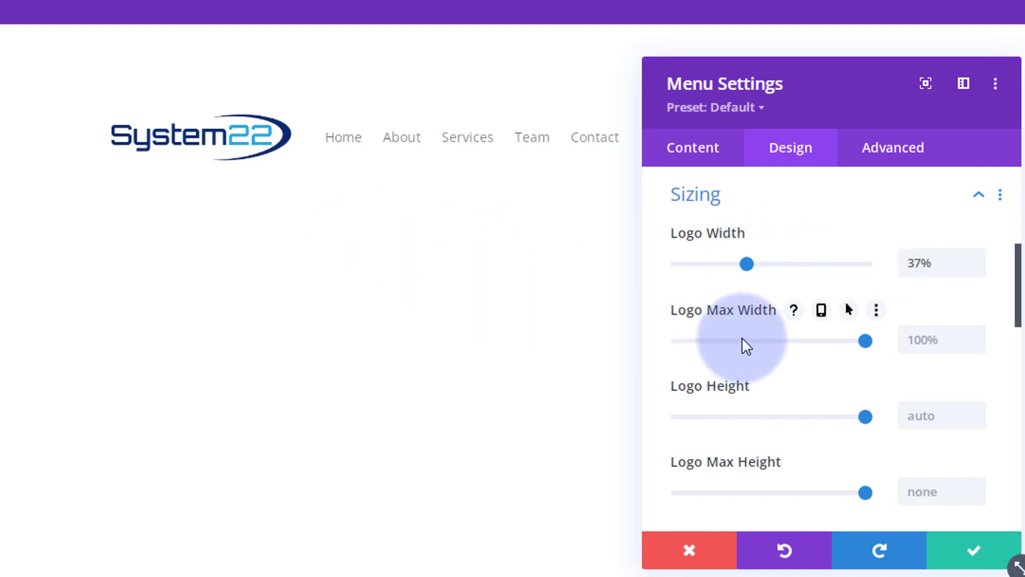
Try the Centered layout style on the menu module
{"action": "left_click", "coordinate": [697, 153]}
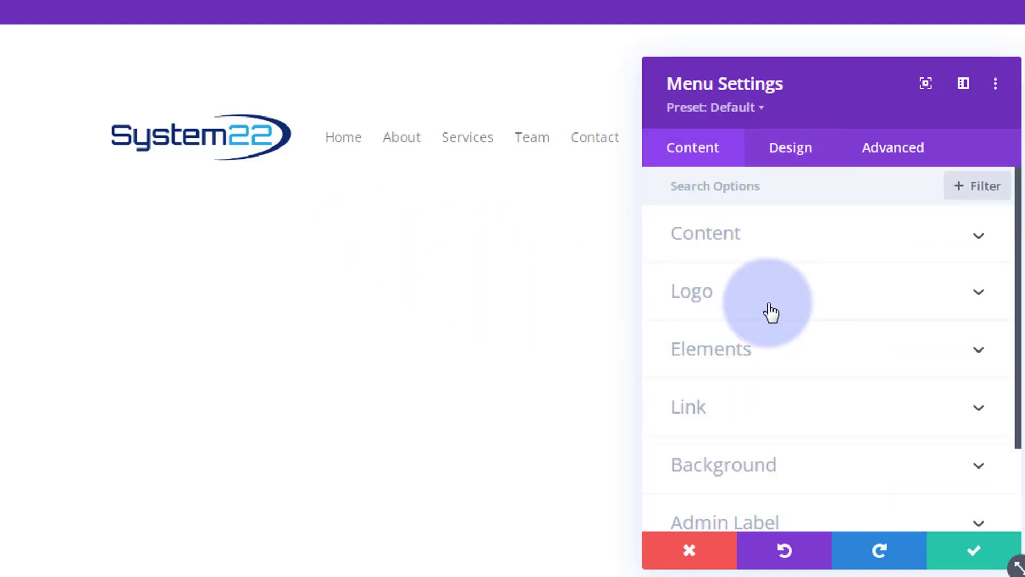
{"action": "scroll", "coordinate": [769, 311], "scroll_direction": "down", "scroll_amount": 2}
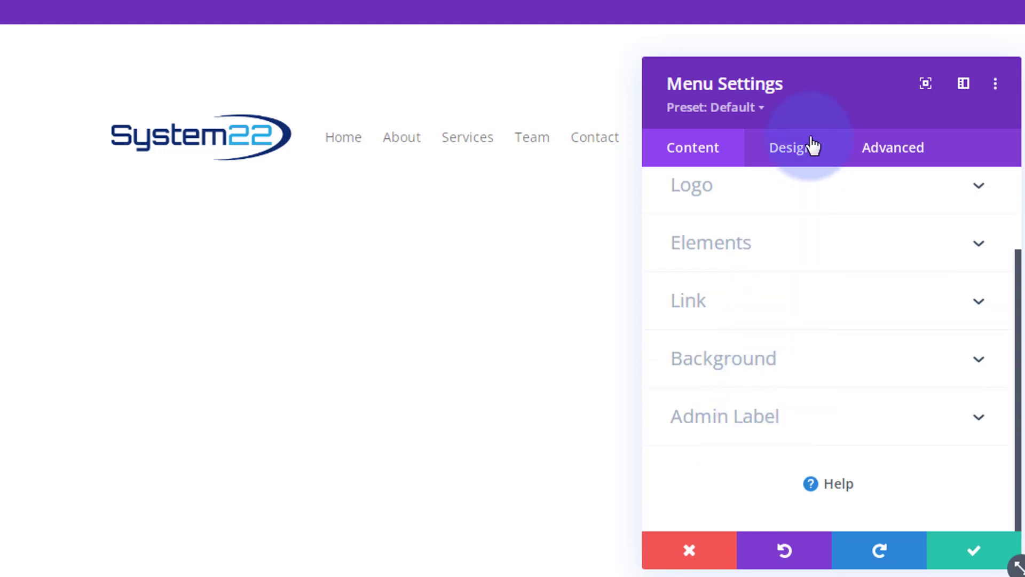
{"action": "left_click", "coordinate": [791, 153]}
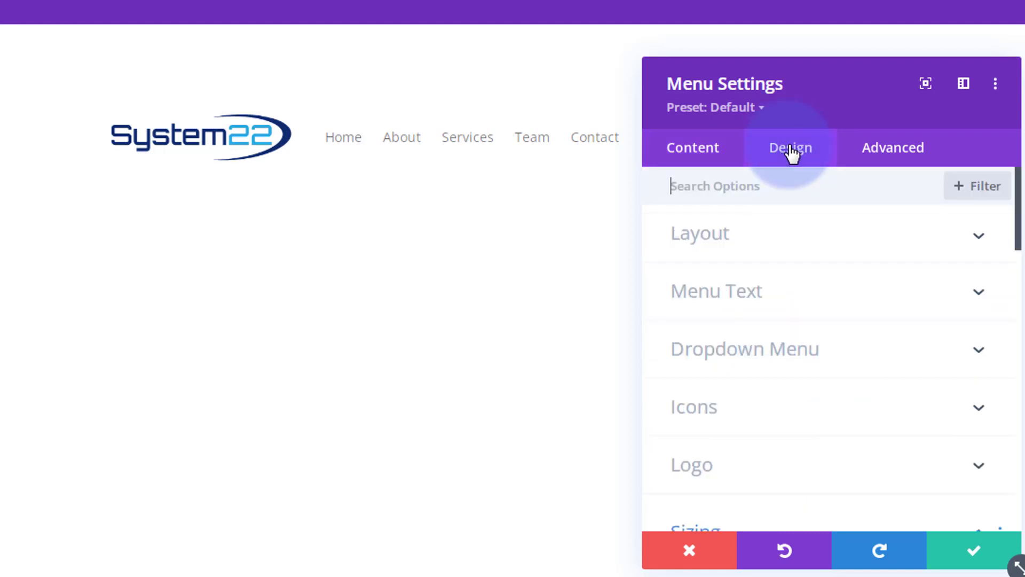
{"action": "left_click", "coordinate": [858, 248]}
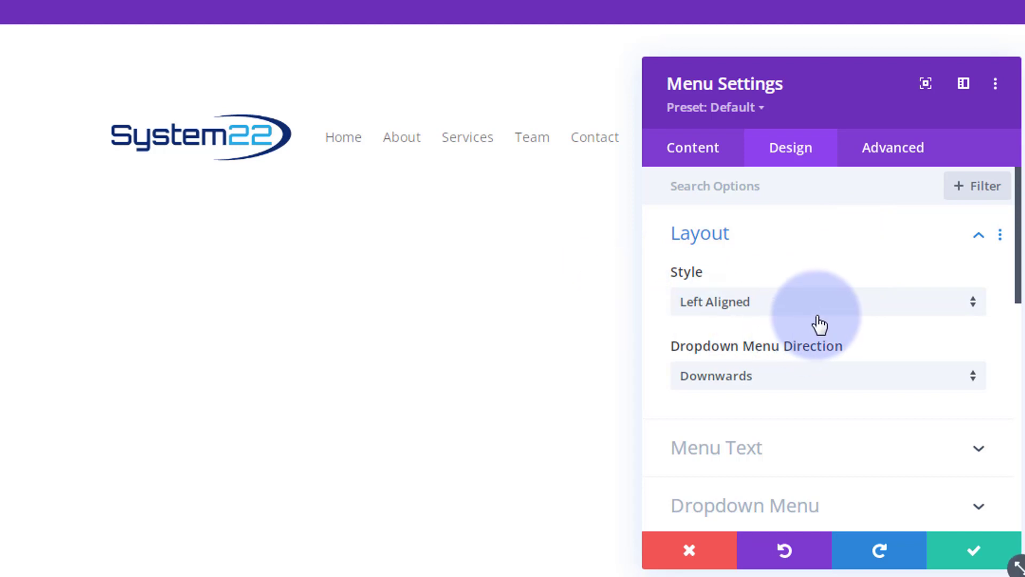
{"action": "left_click_drag", "start_coordinate": [844, 98], "coordinate": [949, 99]}
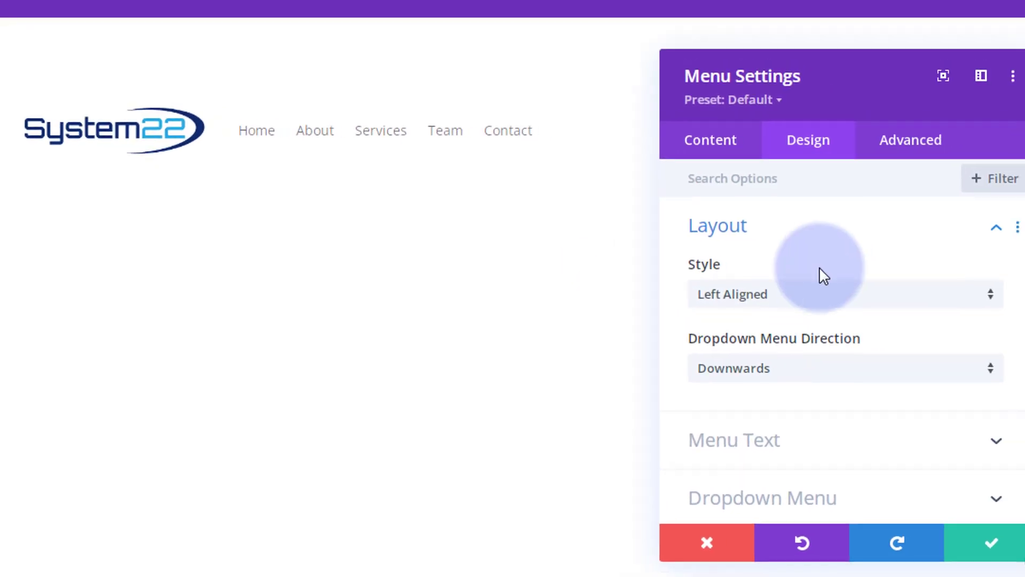
{"action": "left_click", "coordinate": [823, 294]}
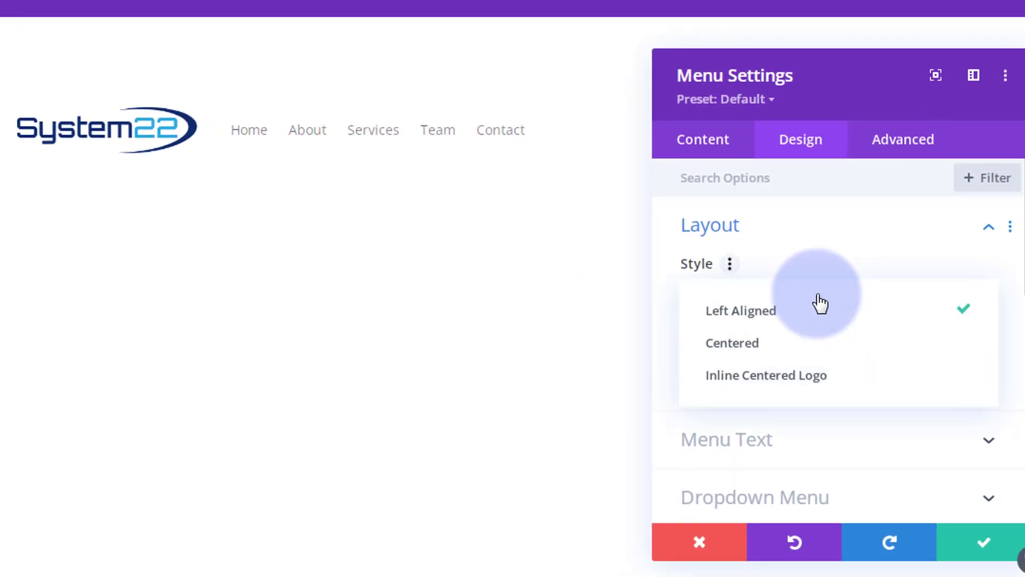
{"action": "left_click", "coordinate": [810, 345]}
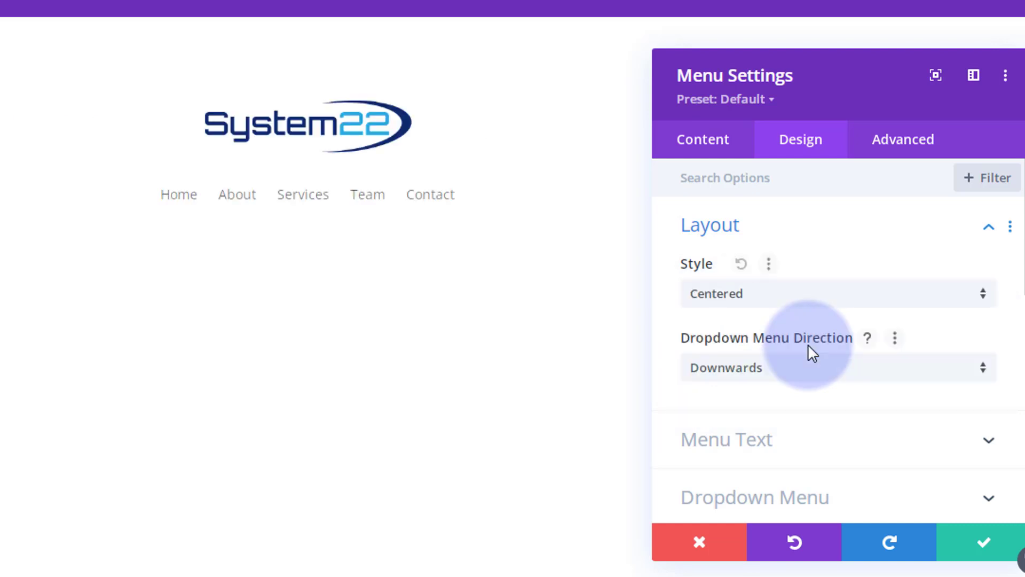
Try the Inline Centered Logo layout style on the menu, and set the style back to Left Aligned
{"action": "left_click", "coordinate": [829, 177]}
{"action": "left_click", "coordinate": [828, 295]}
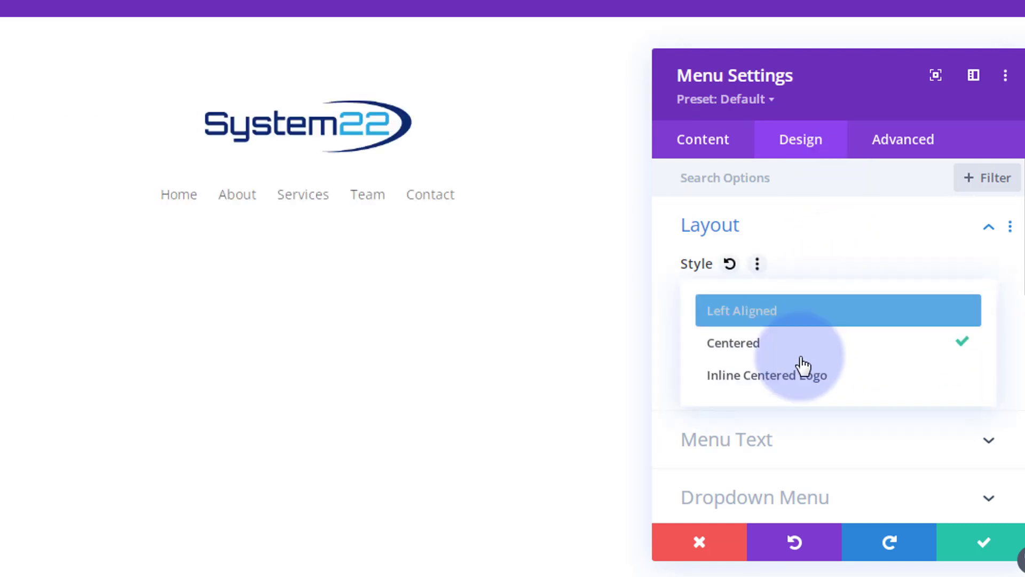
{"action": "left_click", "coordinate": [802, 384]}
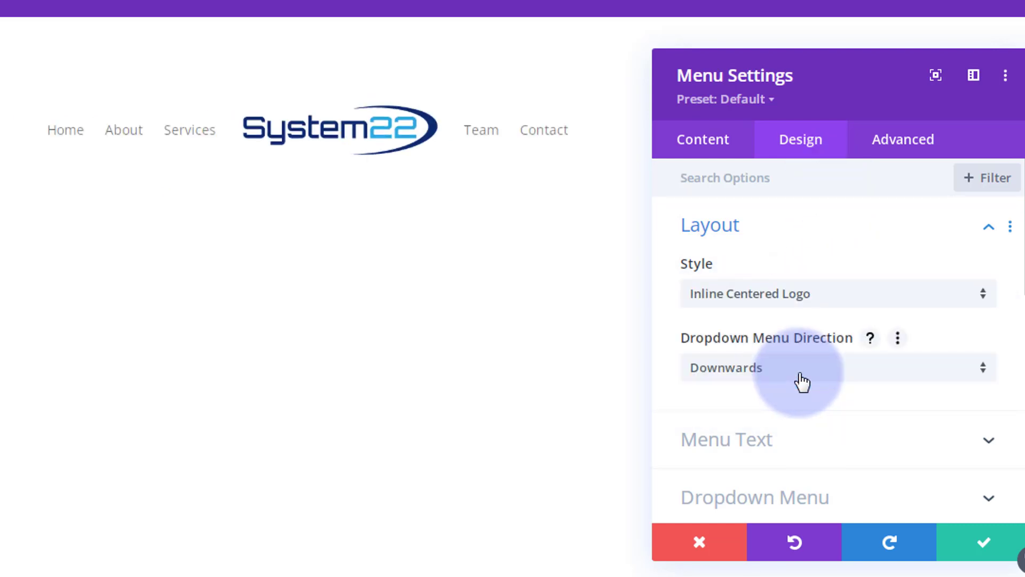
{"action": "left_click", "coordinate": [825, 295]}
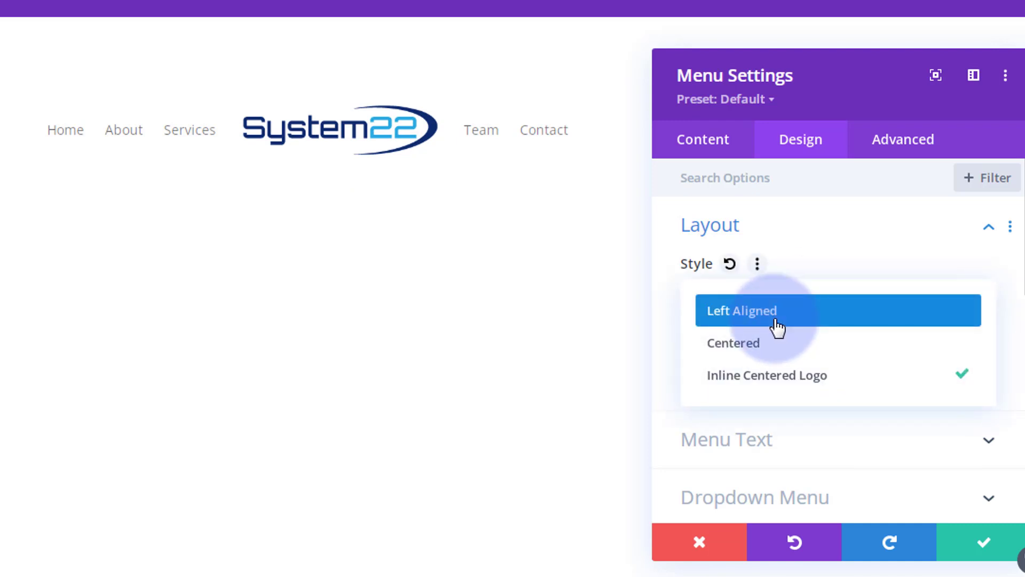
{"action": "left_click", "coordinate": [777, 326]}
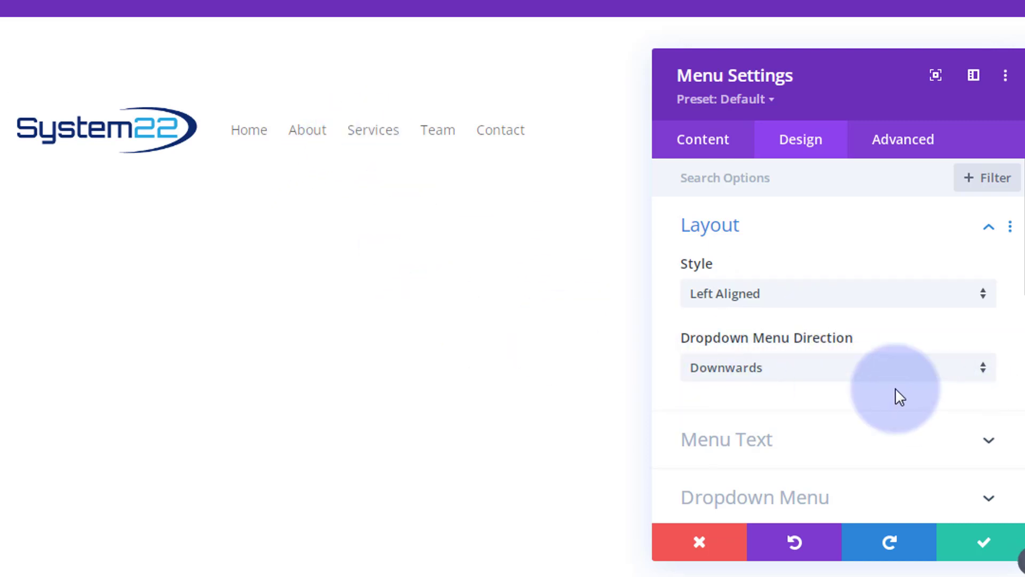
Examine the menu's dropdown direction options and its menu text settings, including font, weight, style, colour, size, shadow and alignment
{"action": "left_click", "coordinate": [828, 377]}
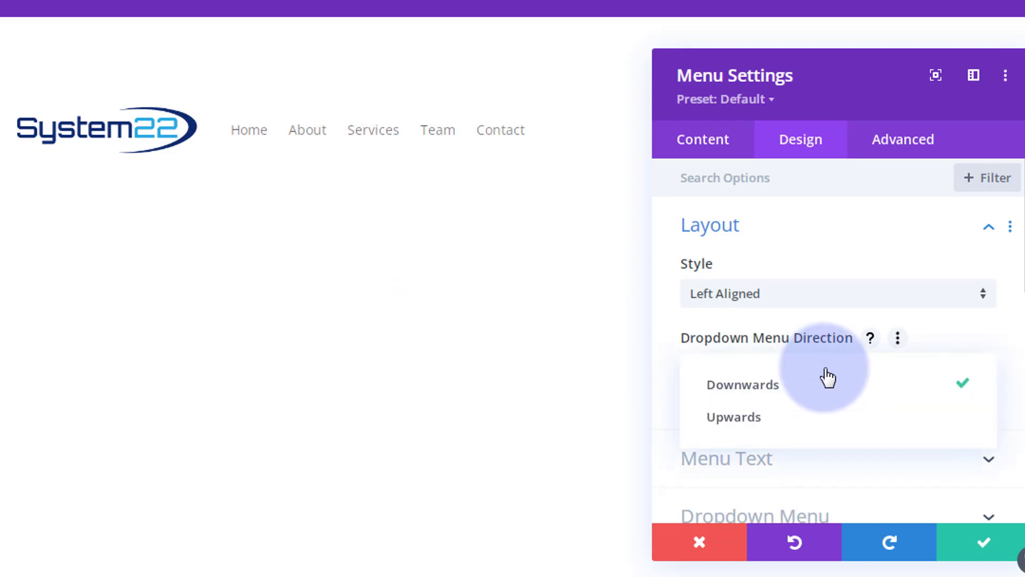
{"action": "left_click", "coordinate": [665, 376]}
{"action": "scroll", "coordinate": [825, 404], "scroll_direction": "down", "scroll_amount": 3}
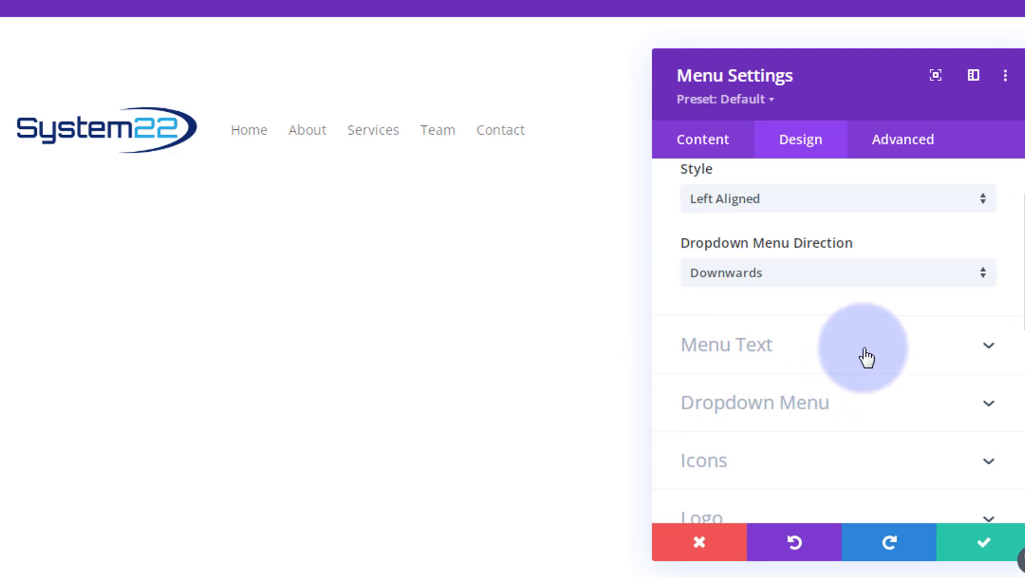
{"action": "left_click", "coordinate": [866, 357]}
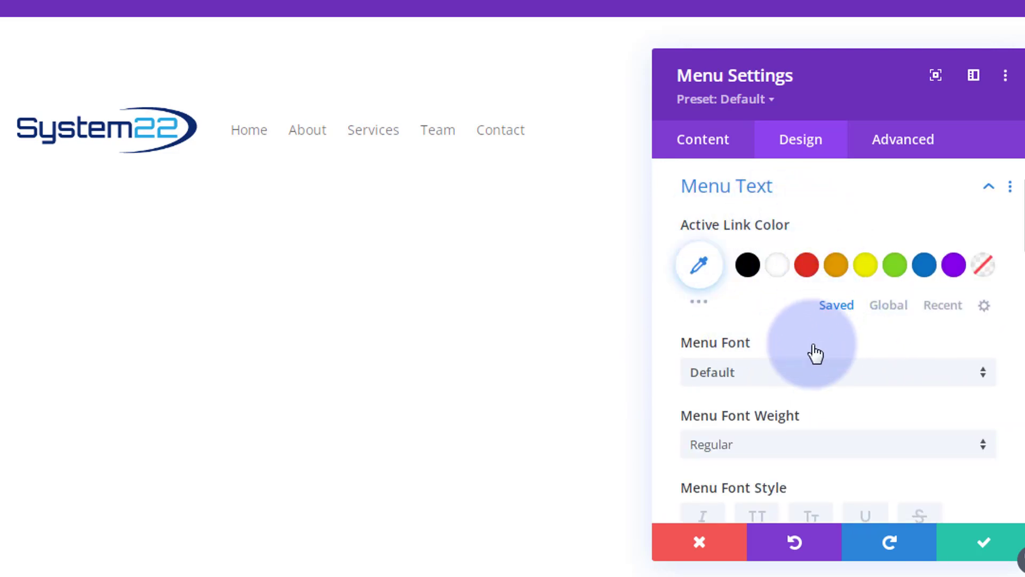
{"action": "left_click", "coordinate": [810, 384]}
{"action": "scroll", "coordinate": [776, 263], "scroll_direction": "down", "scroll_amount": 2}
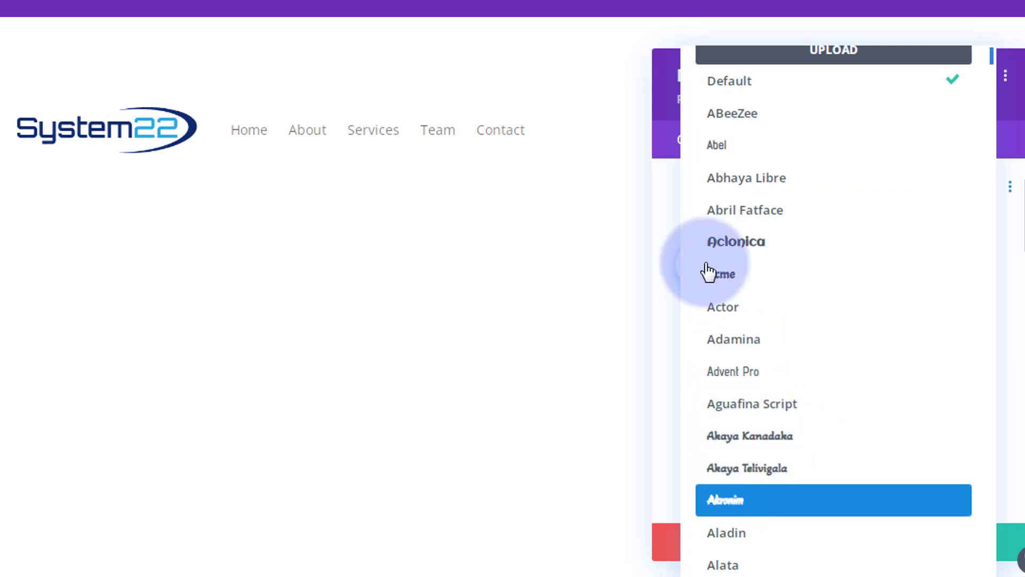
{"action": "left_click", "coordinate": [661, 183]}
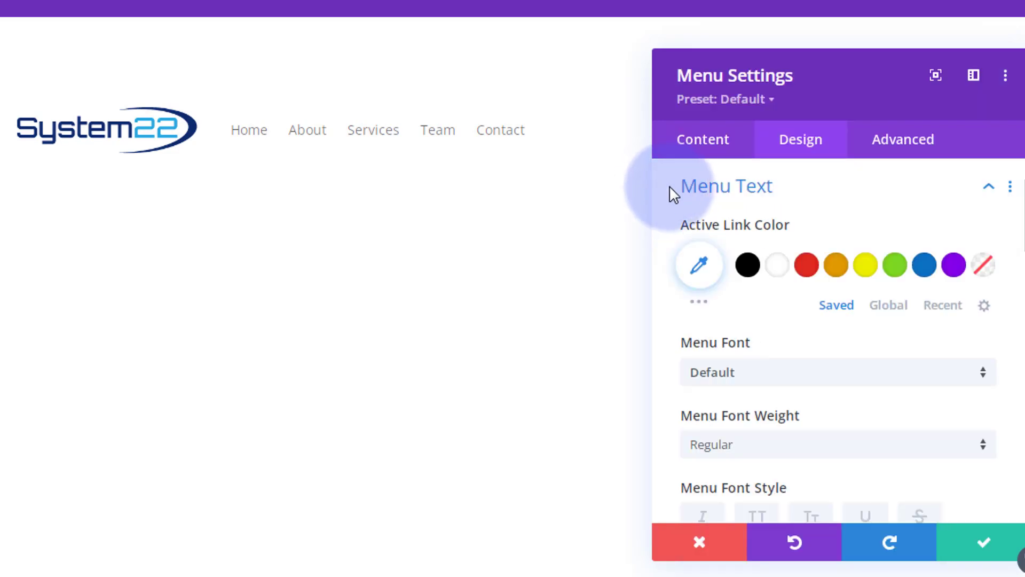
{"action": "scroll", "coordinate": [799, 338], "scroll_direction": "down", "scroll_amount": 3}
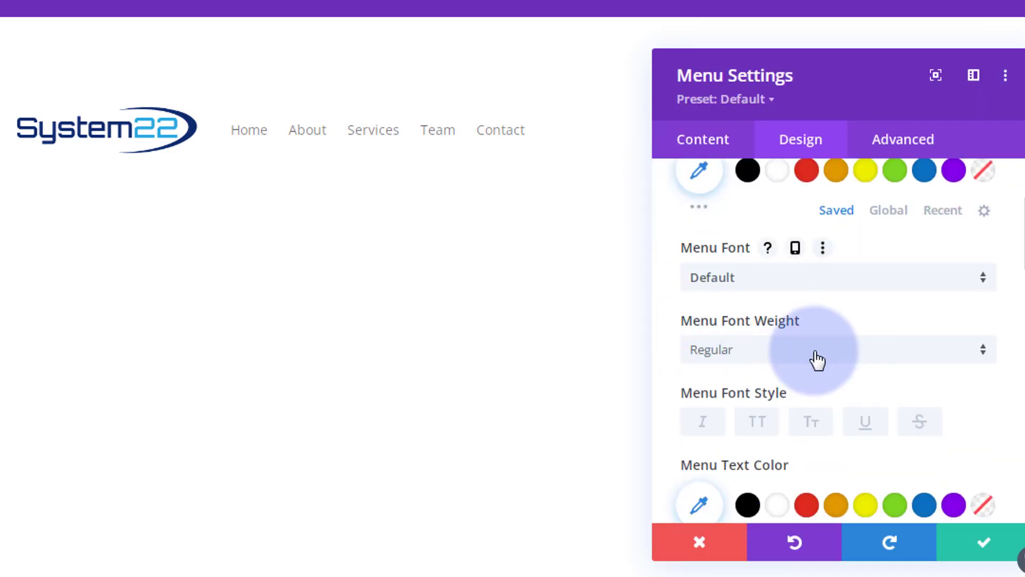
{"action": "scroll", "coordinate": [817, 360], "scroll_direction": "down", "scroll_amount": 3}
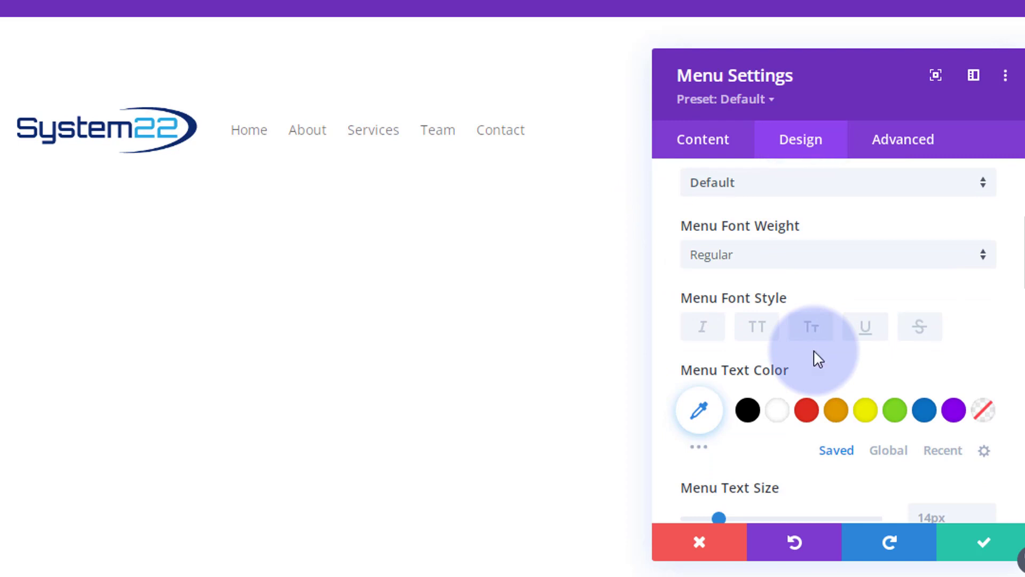
{"action": "scroll", "coordinate": [818, 360], "scroll_direction": "down", "scroll_amount": 5}
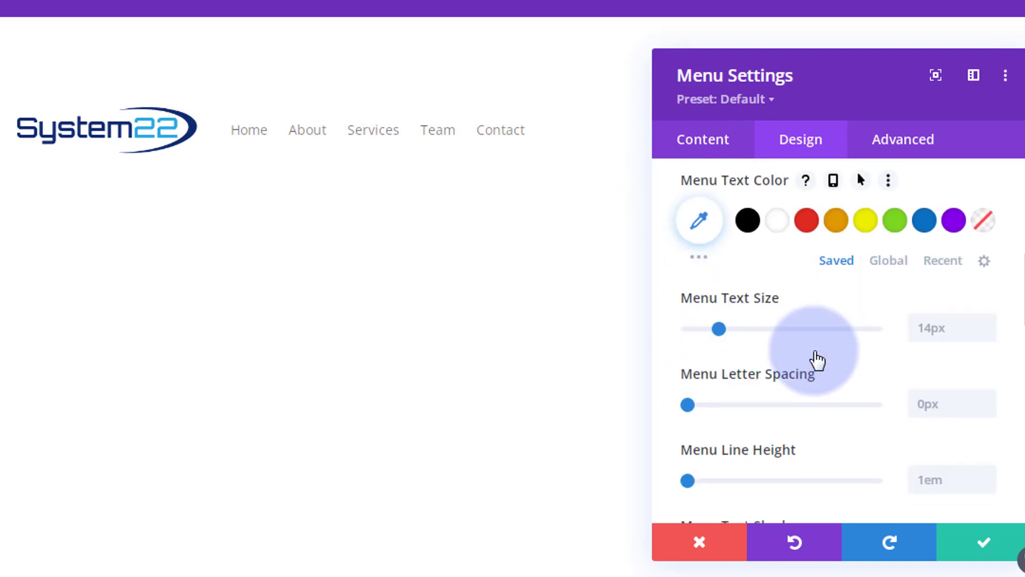
{"action": "scroll", "coordinate": [817, 361], "scroll_direction": "down", "scroll_amount": 13}
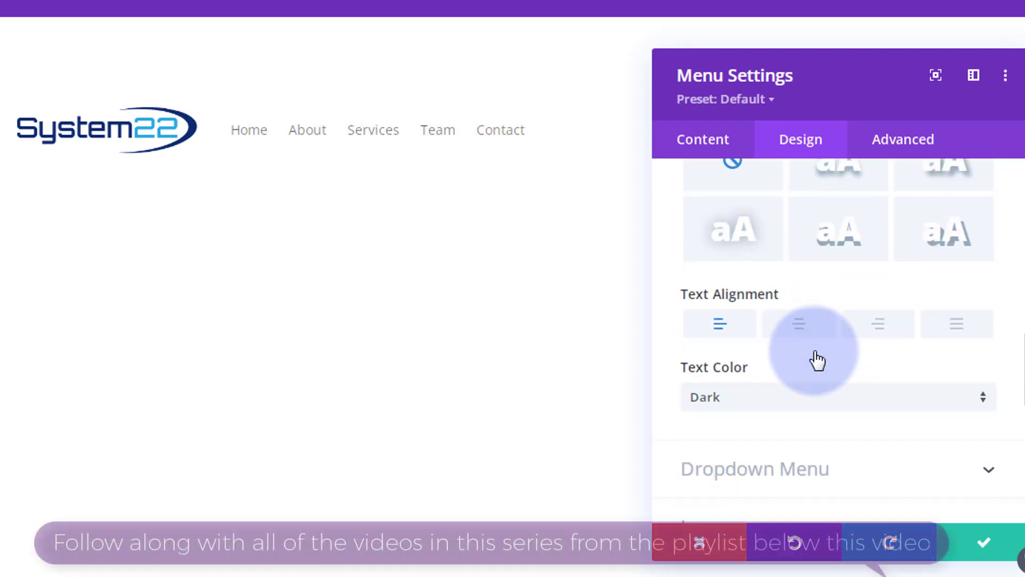
{"action": "scroll", "coordinate": [817, 361], "scroll_direction": "down", "scroll_amount": 2}
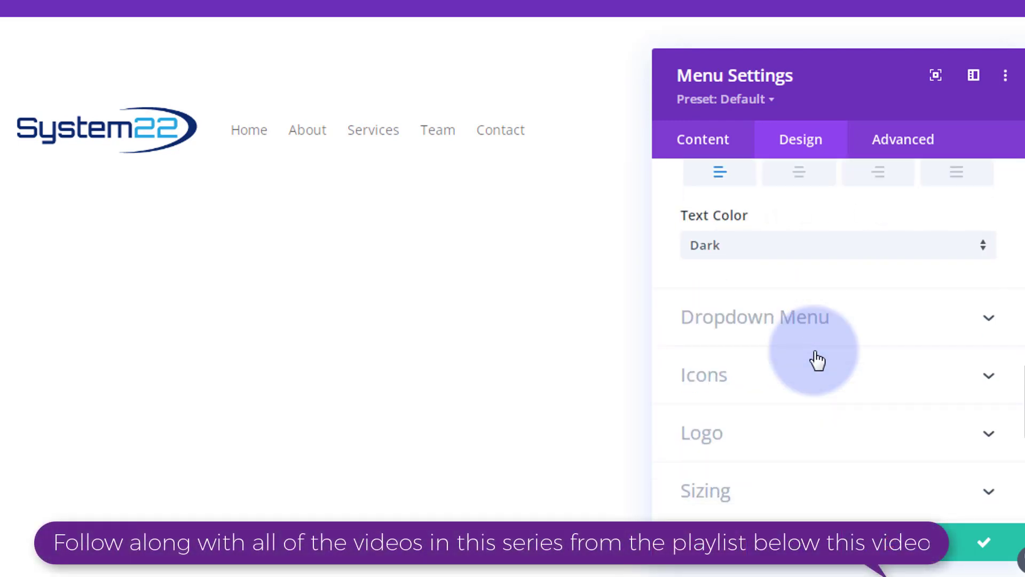
Examine the menu's dropdown colour settings and the colour and font size settings of its cart, search and hamburger icons
{"action": "left_click", "coordinate": [870, 335]}
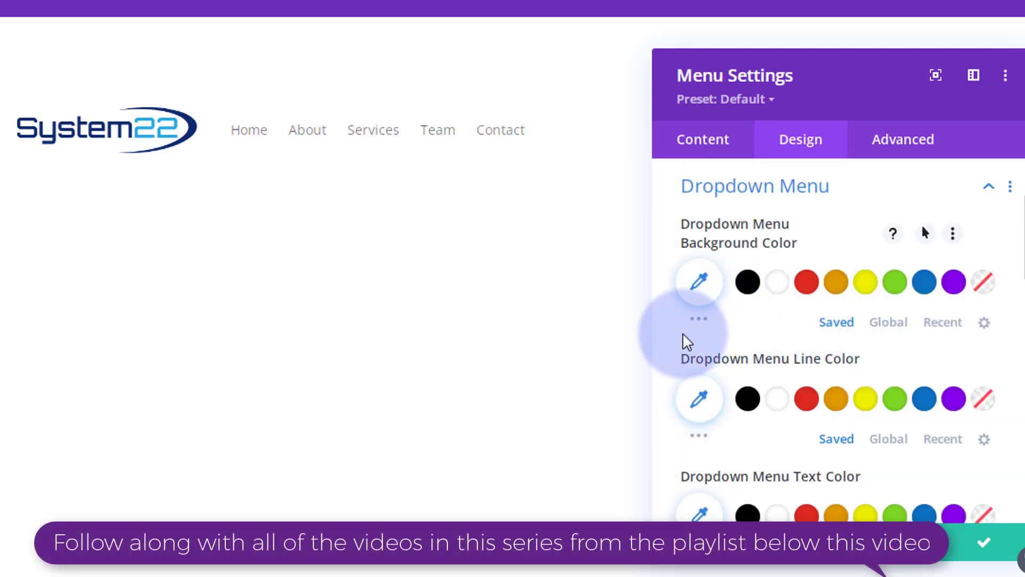
{"action": "scroll", "coordinate": [662, 334], "scroll_direction": "down", "scroll_amount": 3}
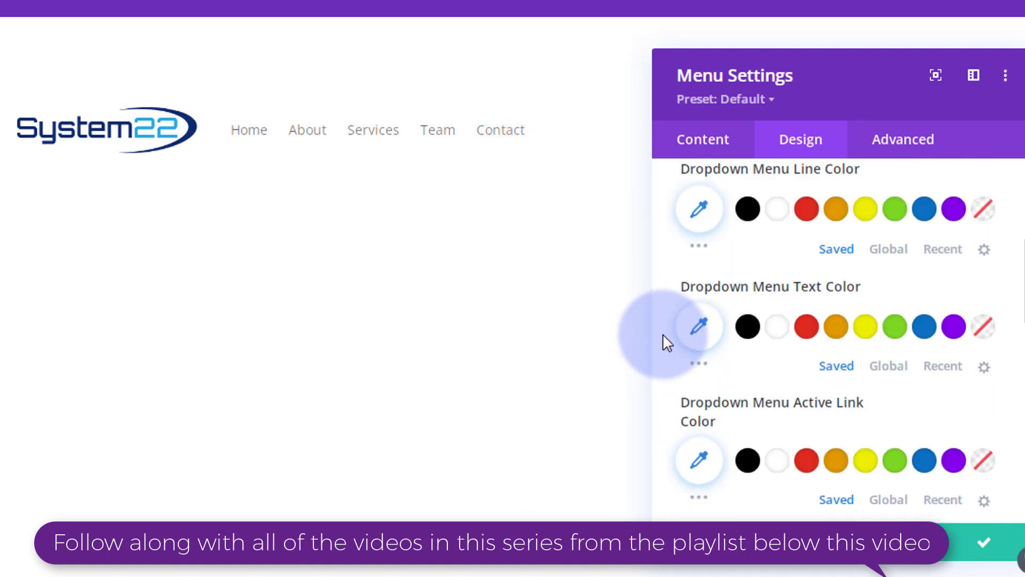
{"action": "scroll", "coordinate": [662, 334], "scroll_direction": "down", "scroll_amount": 5}
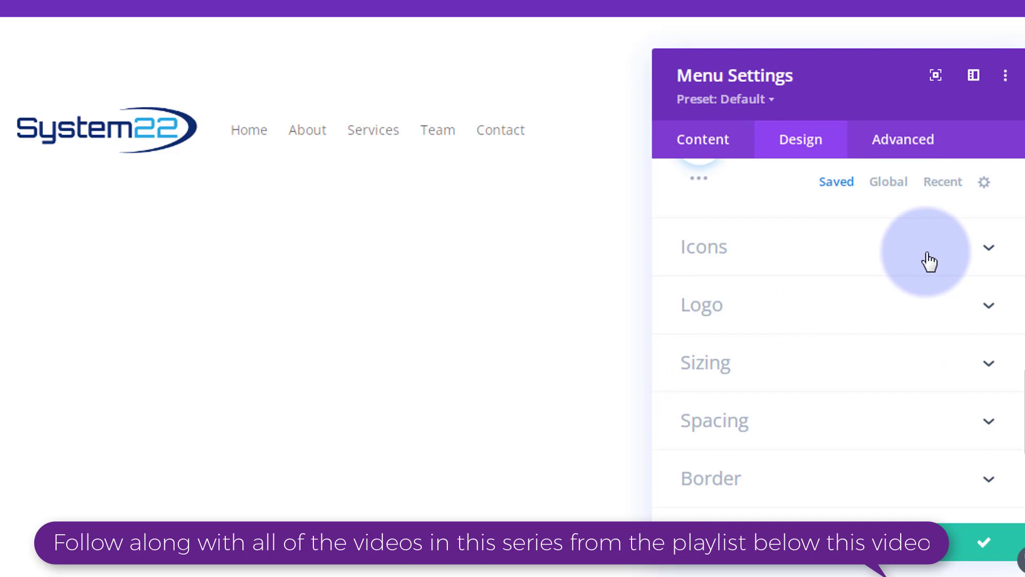
{"action": "left_click", "coordinate": [929, 261]}
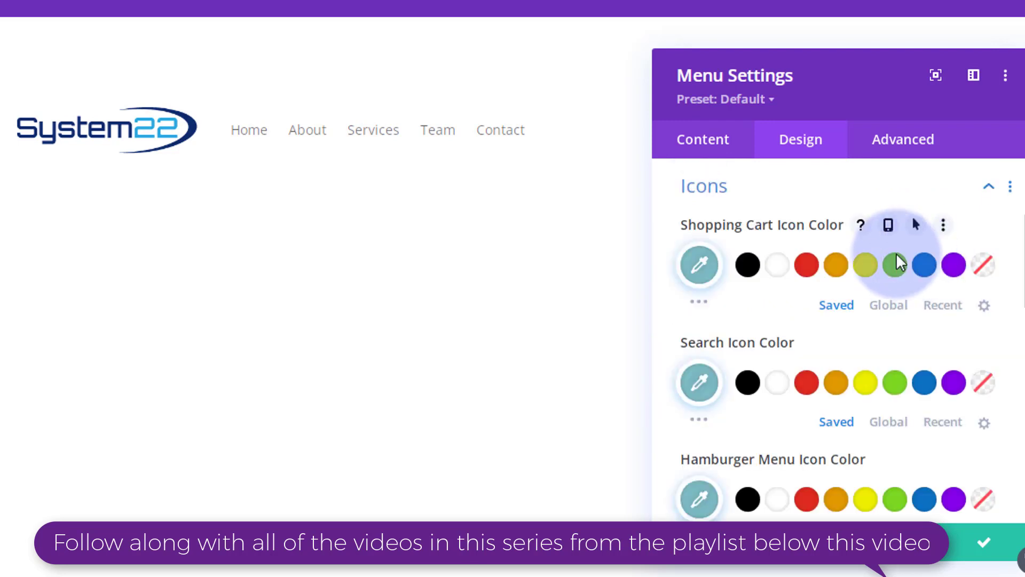
{"action": "scroll", "coordinate": [773, 342], "scroll_direction": "down", "scroll_amount": 2}
{"action": "scroll", "coordinate": [775, 344], "scroll_direction": "down", "scroll_amount": 4}
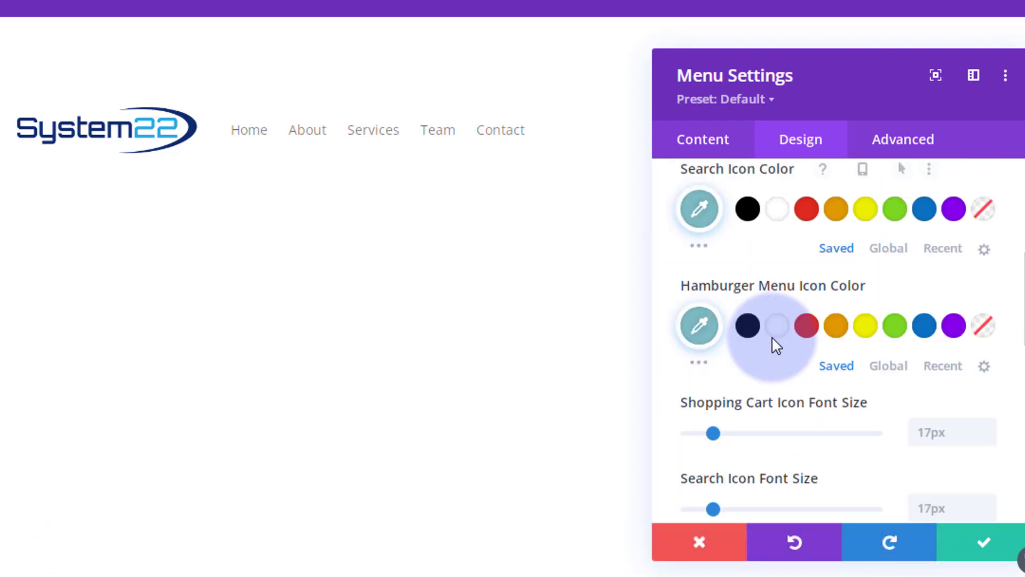
{"action": "scroll", "coordinate": [773, 338], "scroll_direction": "down", "scroll_amount": 4}
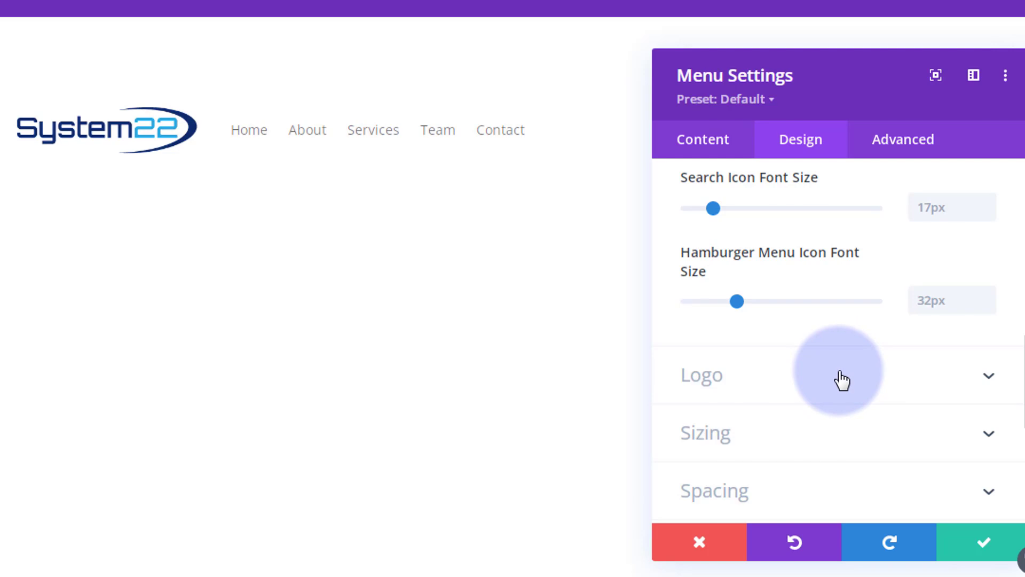
Examine the menu logo's design settings, including rounded corners, border, box shadow and image filters
{"action": "left_click", "coordinate": [840, 373]}
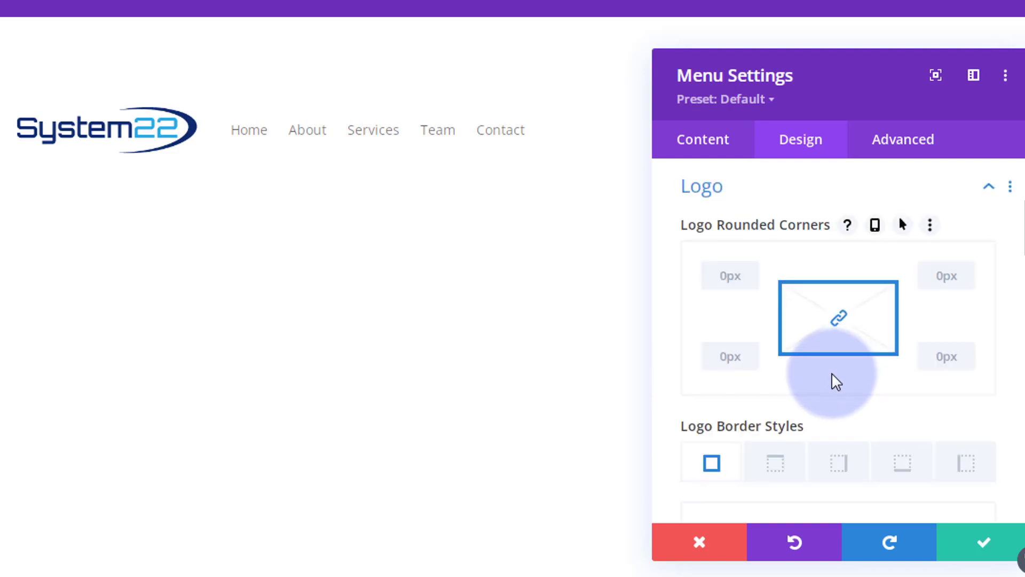
{"action": "scroll", "coordinate": [806, 373], "scroll_direction": "down", "scroll_amount": 3}
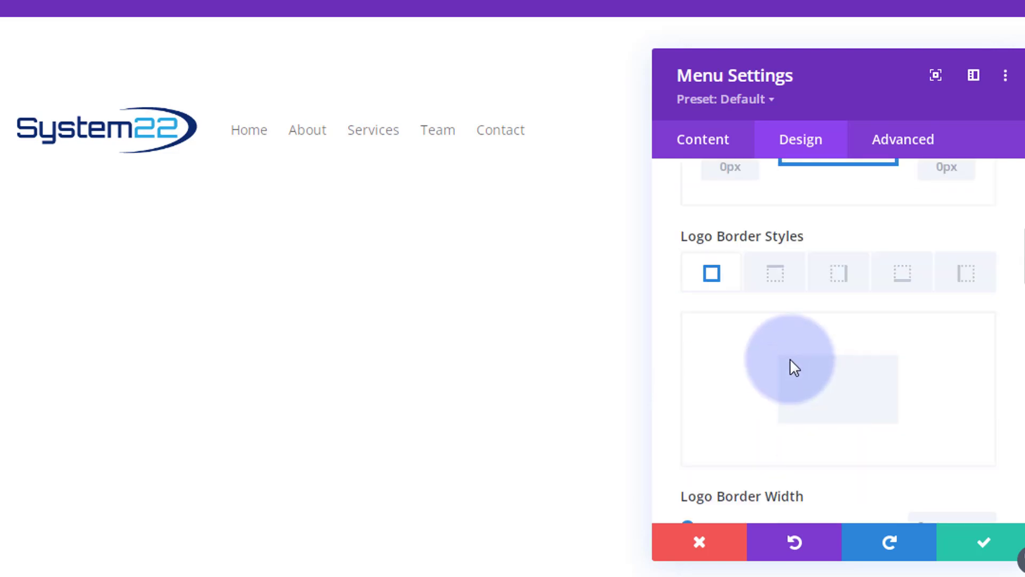
{"action": "scroll", "coordinate": [801, 380], "scroll_direction": "down", "scroll_amount": 2}
{"action": "scroll", "coordinate": [809, 399], "scroll_direction": "down", "scroll_amount": 5}
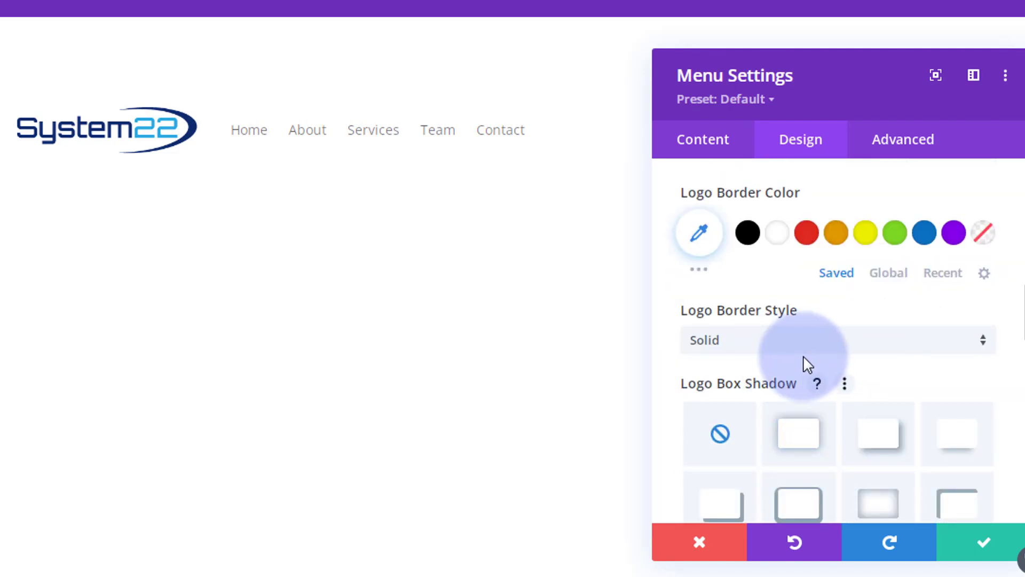
{"action": "scroll", "coordinate": [803, 355], "scroll_direction": "down", "scroll_amount": 2}
{"action": "scroll", "coordinate": [803, 355], "scroll_direction": "down", "scroll_amount": 10}
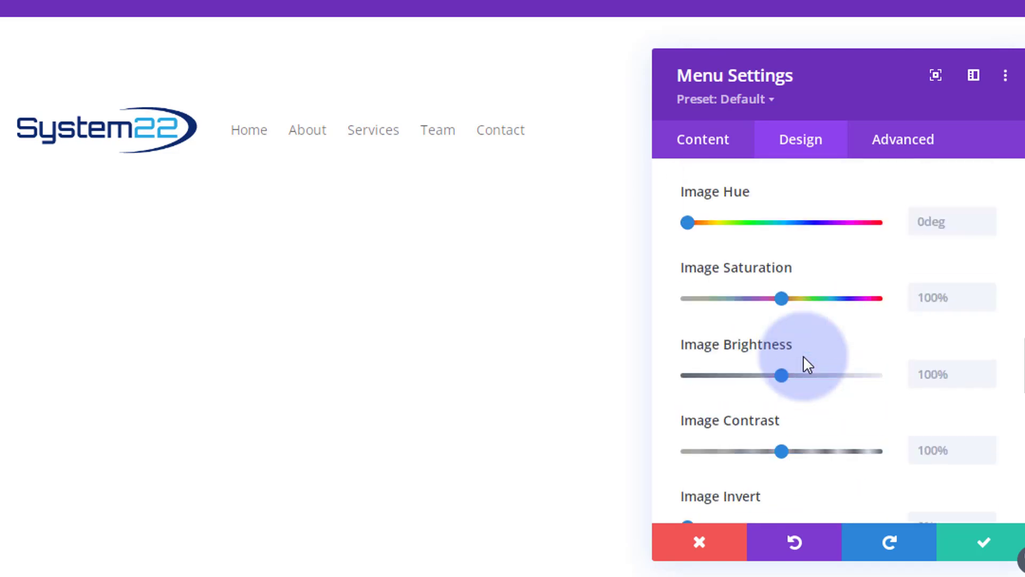
{"action": "scroll", "coordinate": [803, 356], "scroll_direction": "down", "scroll_amount": 8}
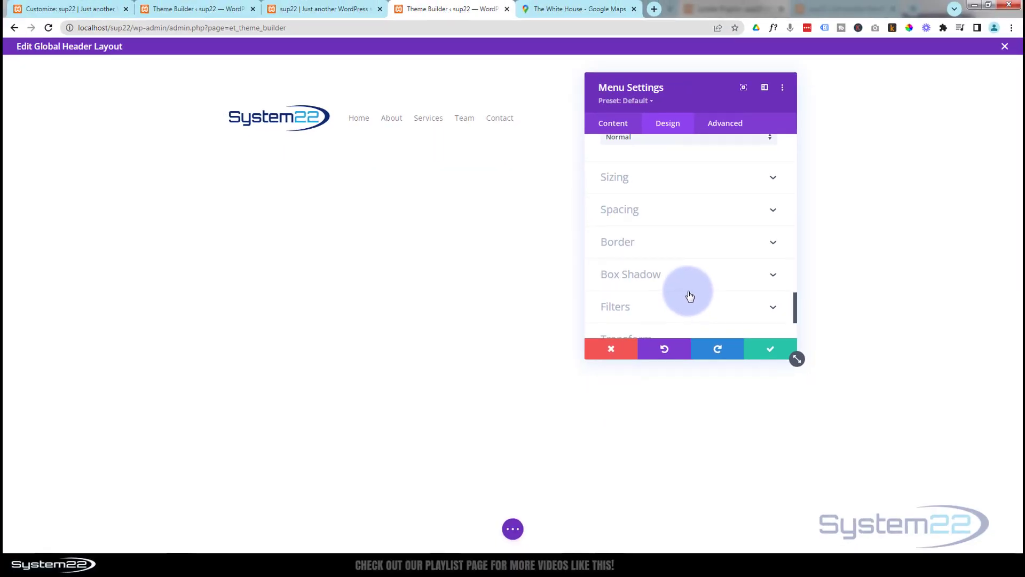
Save the menu settings, add a Search module to the row's second column, and move its settings dialog clear of the search field
{"action": "left_click", "coordinate": [772, 353]}
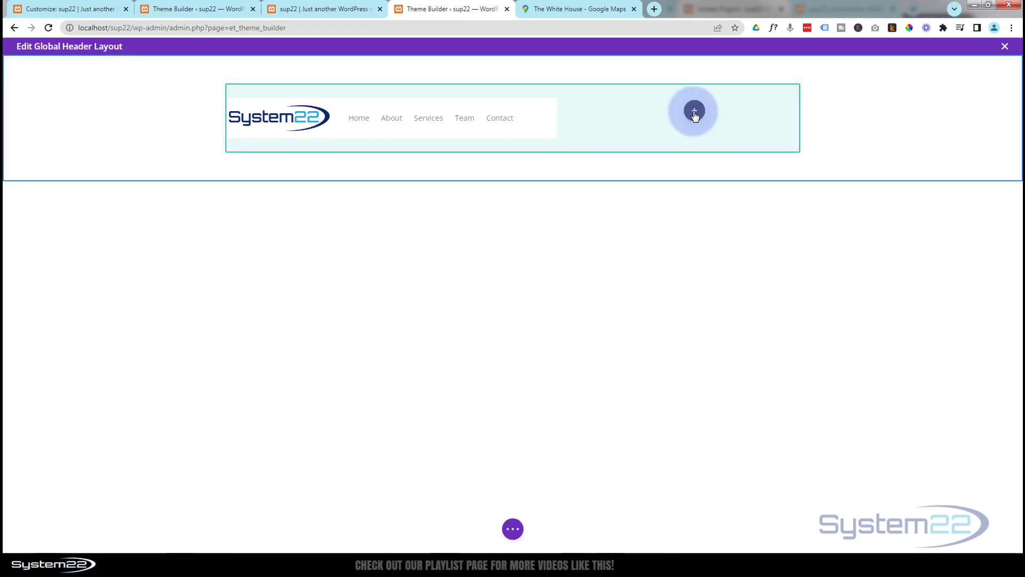
{"action": "left_click", "coordinate": [694, 112]}
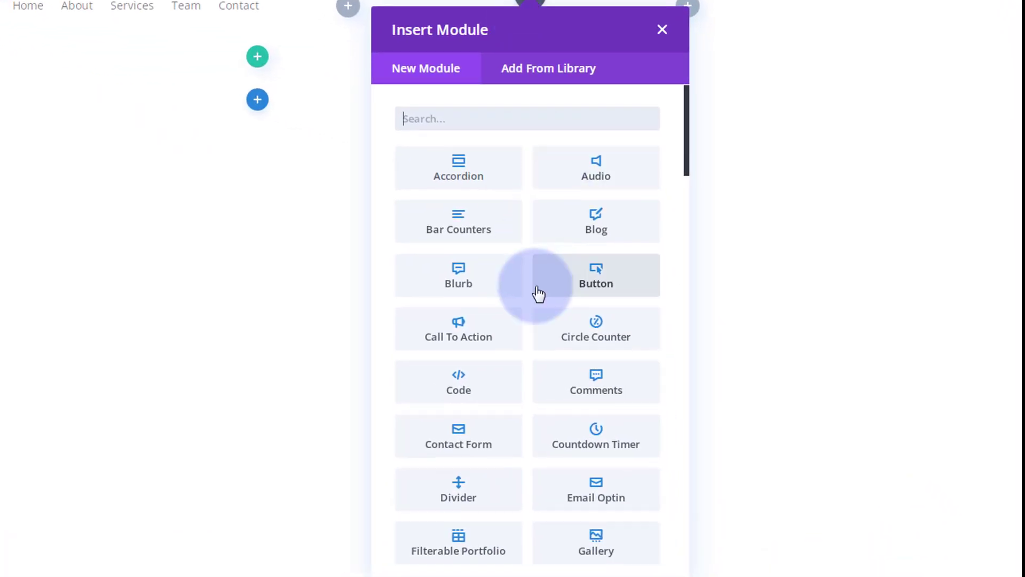
{"action": "scroll", "coordinate": [538, 293], "scroll_direction": "down", "scroll_amount": 7}
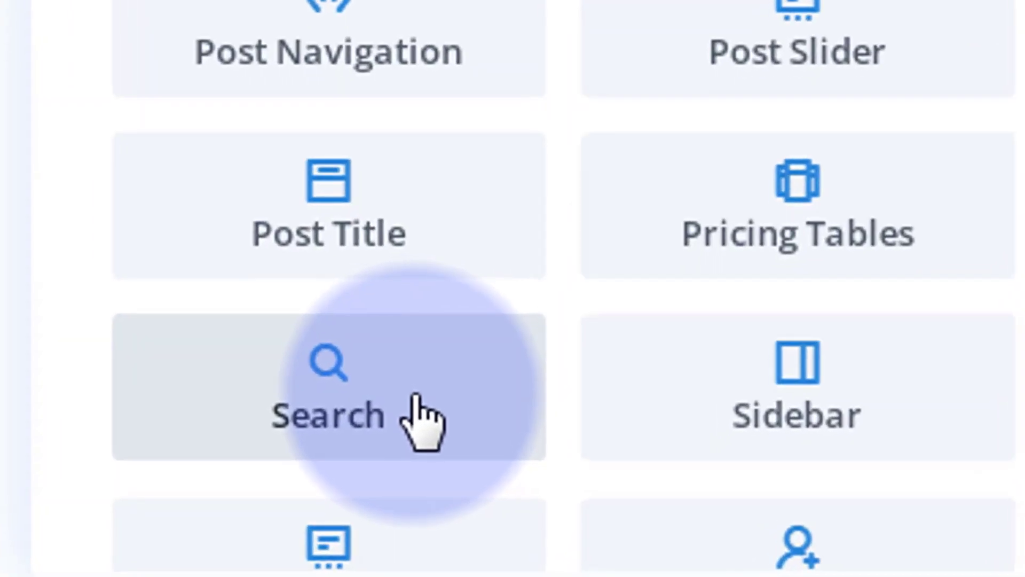
{"action": "left_click", "coordinate": [416, 397]}
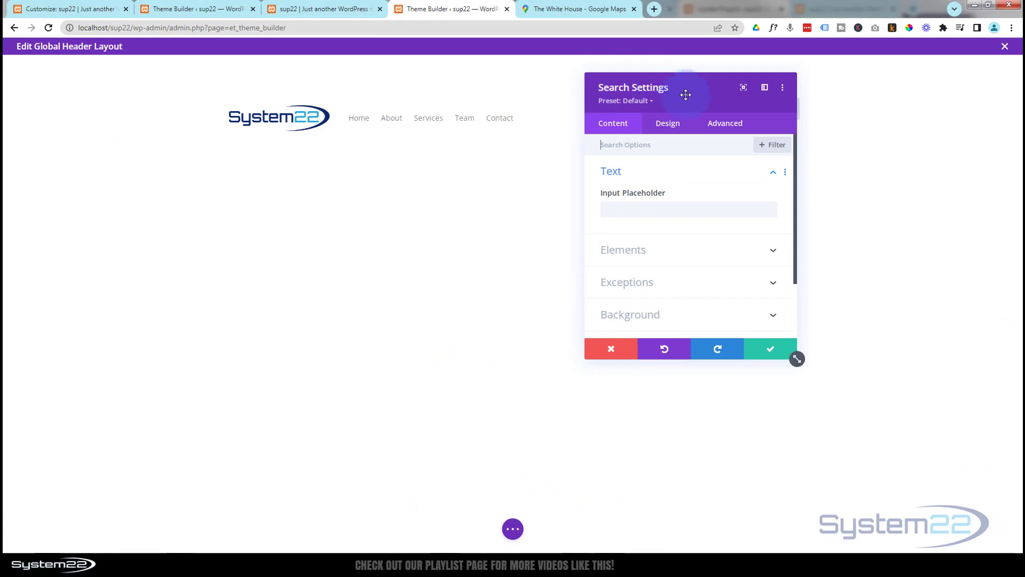
{"action": "left_click_drag", "start_coordinate": [685, 94], "coordinate": [401, 71]}
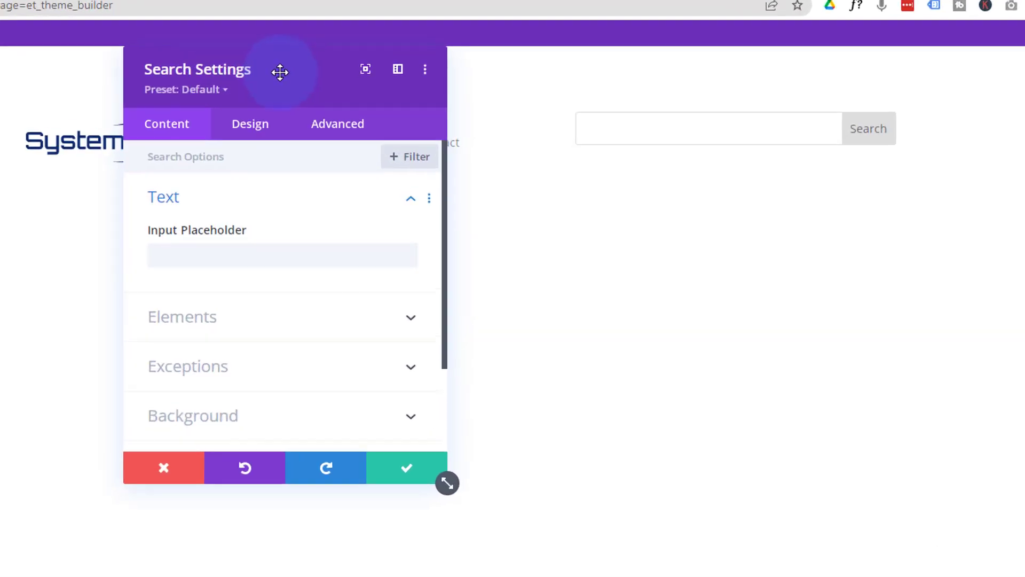
{"action": "left_click_drag", "start_coordinate": [280, 72], "coordinate": [326, 66]}
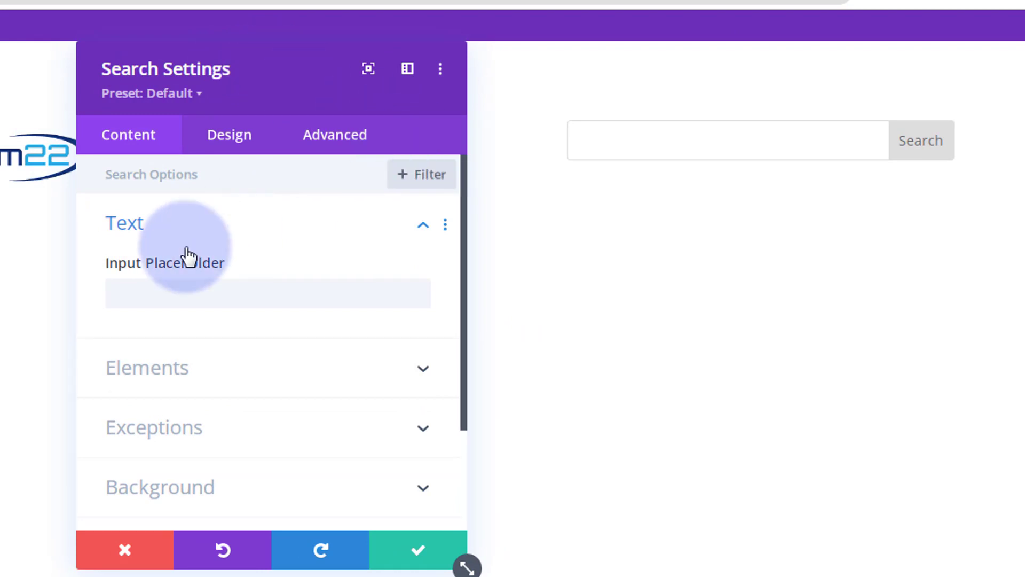
Try "help?" as the search field's input placeholder, and clear the placeholder again
{"action": "left_click", "coordinate": [158, 292]}
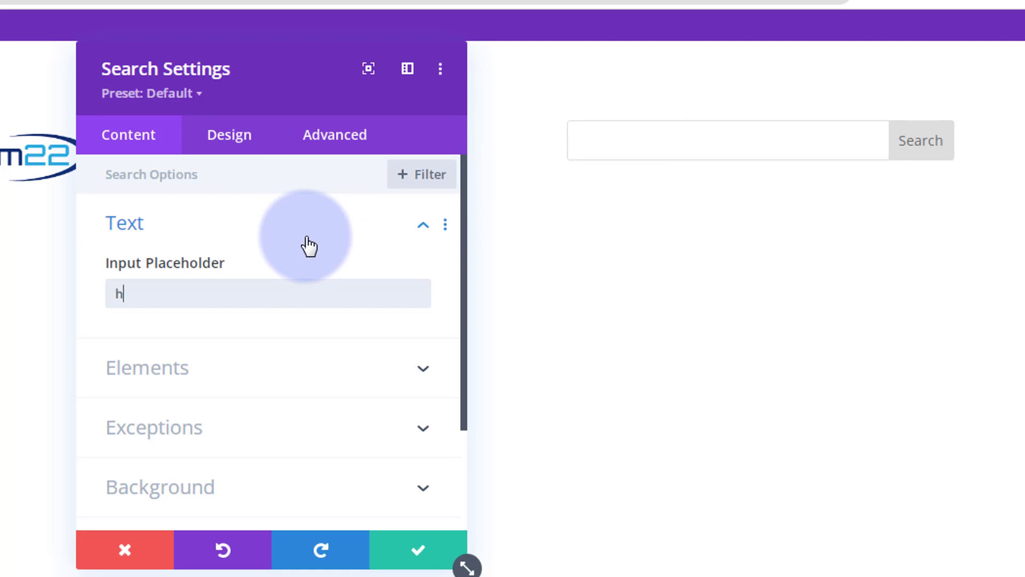
{"action": "type", "text": "?"}
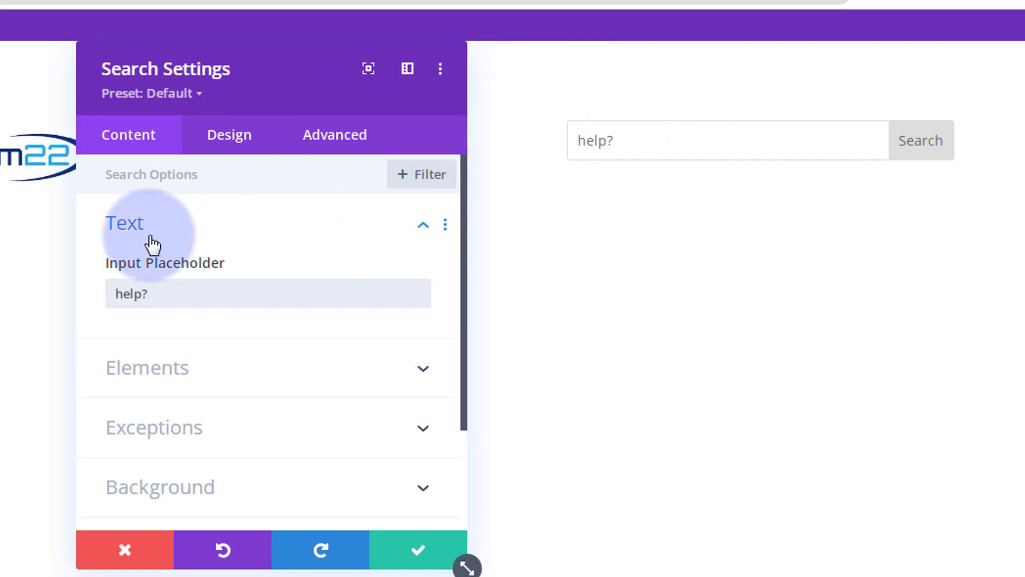
{"action": "left_click_drag", "start_coordinate": [149, 294], "coordinate": [103, 297]}
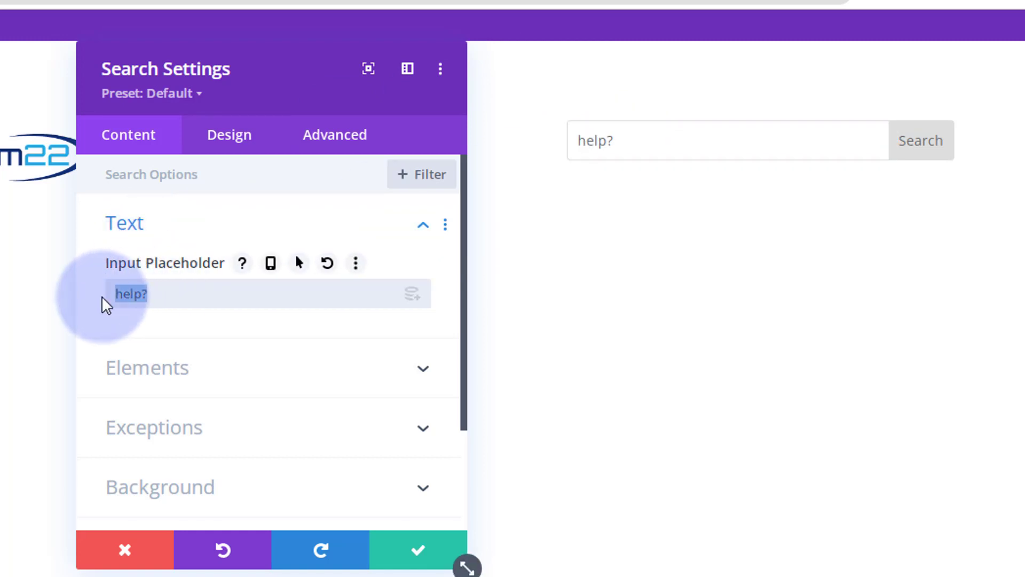
{"action": "key", "text": "BackSpace"}
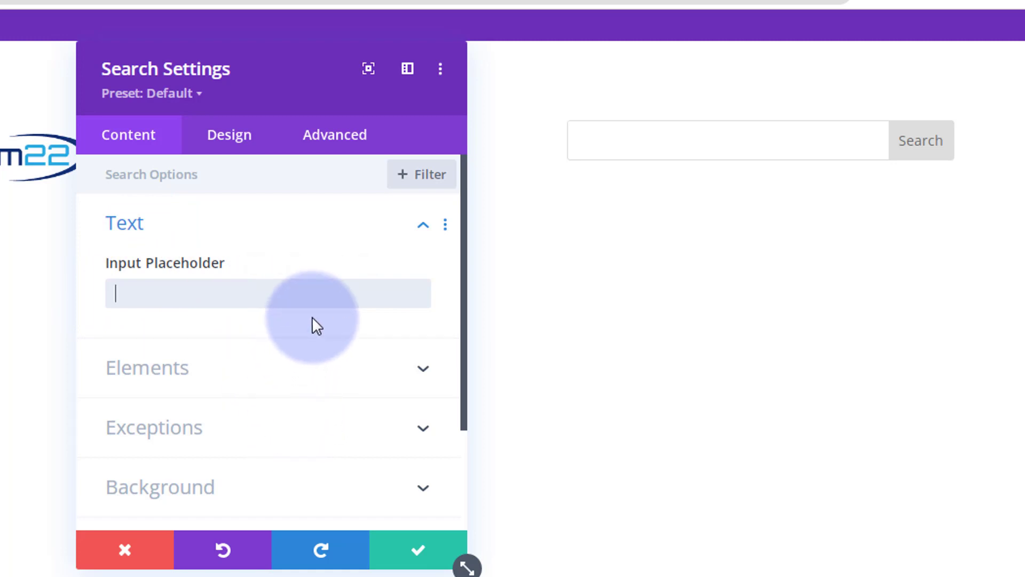
Try hiding the search button in the module's elements, and set Show Button back to Yes
{"action": "scroll", "coordinate": [311, 316], "scroll_direction": "down", "scroll_amount": 2}
{"action": "left_click", "coordinate": [320, 294]}
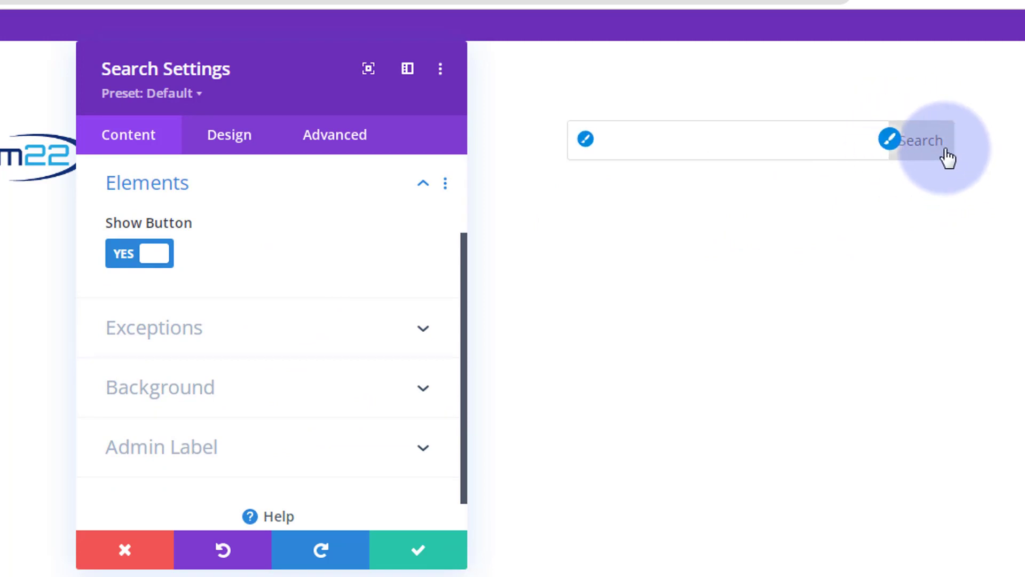
{"action": "left_click", "coordinate": [123, 258]}
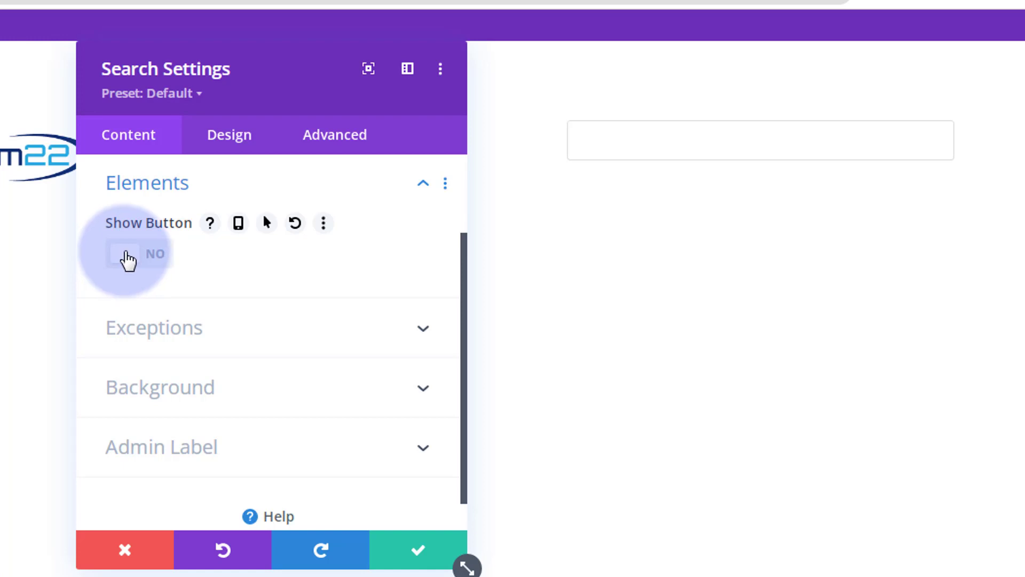
{"action": "left_click", "coordinate": [128, 260]}
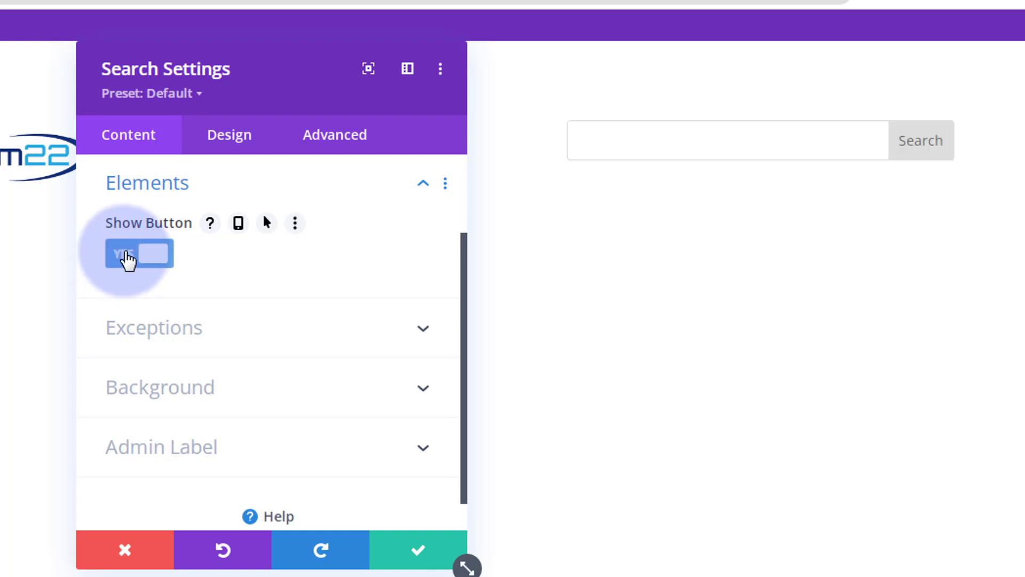
Examine the search exceptions and the field's design settings, including placeholder, background, text and focus colours, font, alignment, size and shadow
{"action": "left_click", "coordinate": [329, 332]}
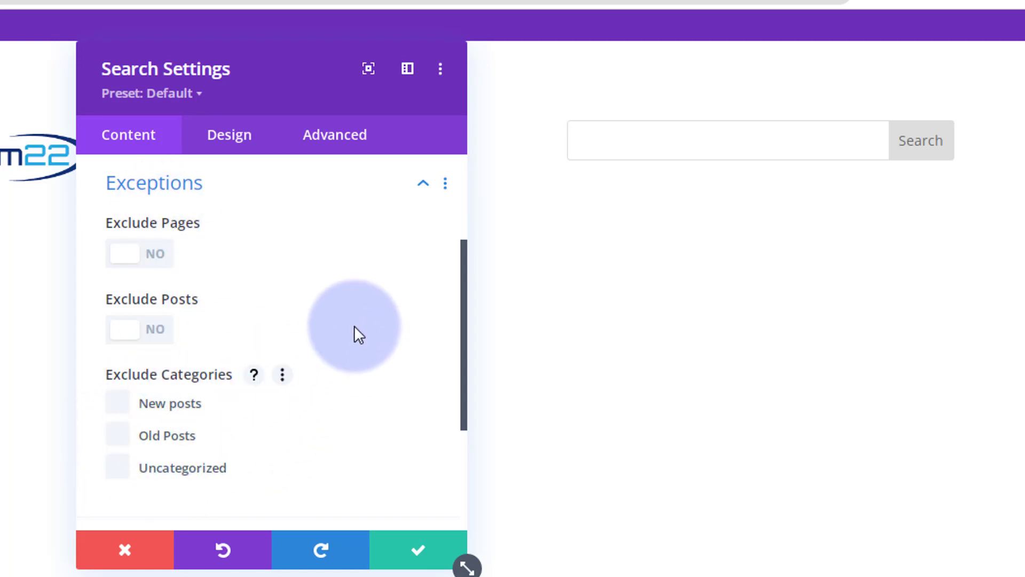
{"action": "scroll", "coordinate": [354, 324], "scroll_direction": "down", "scroll_amount": 4}
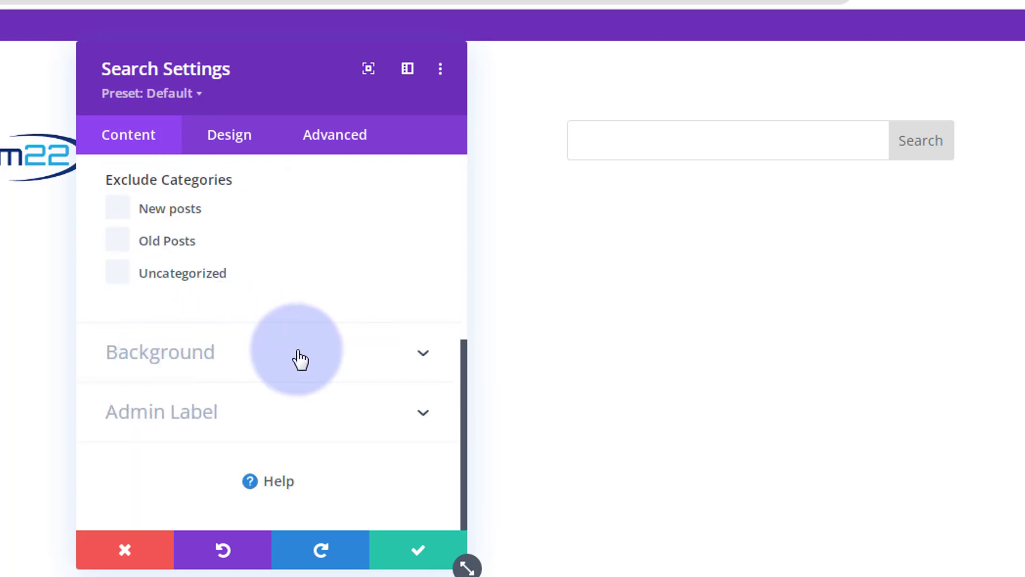
{"action": "left_click", "coordinate": [225, 148]}
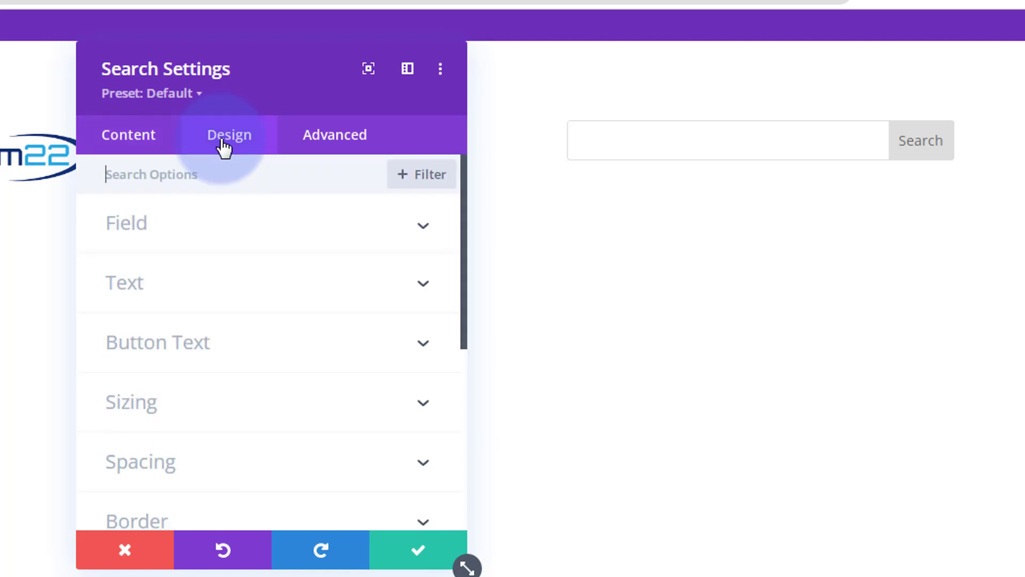
{"action": "left_click", "coordinate": [257, 225]}
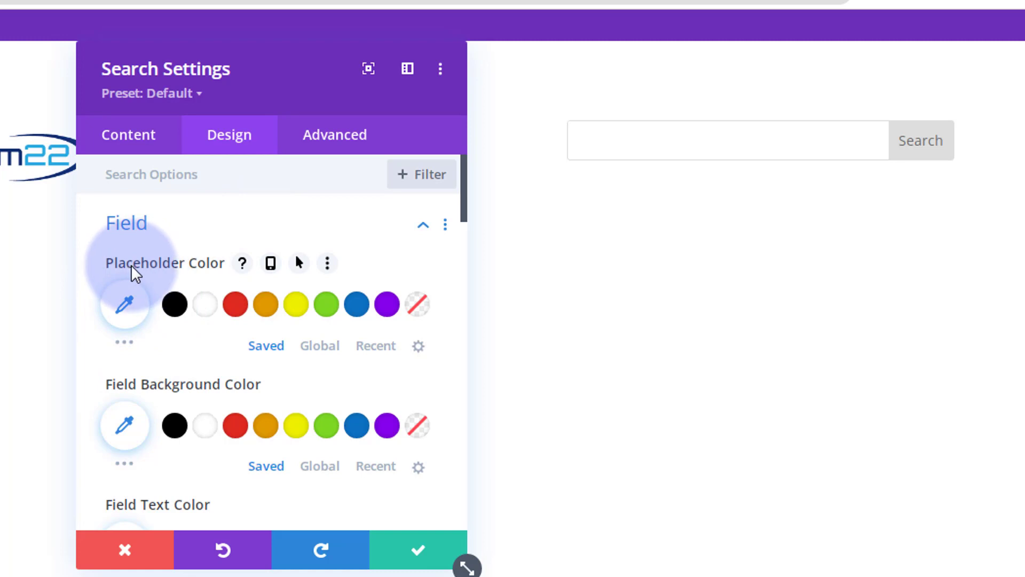
{"action": "scroll", "coordinate": [266, 392], "scroll_direction": "down", "scroll_amount": 2}
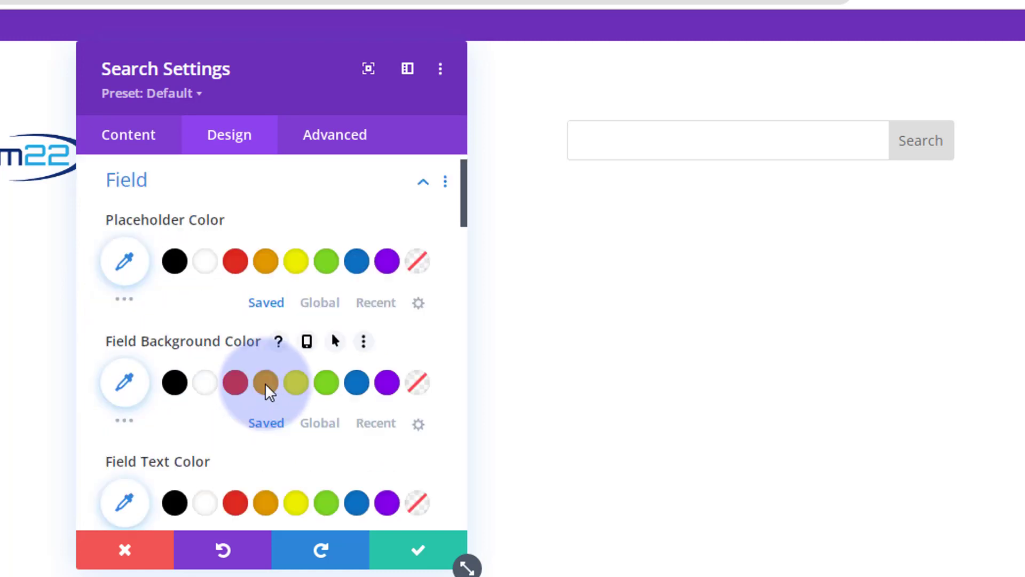
{"action": "scroll", "coordinate": [233, 421], "scroll_direction": "down", "scroll_amount": 2}
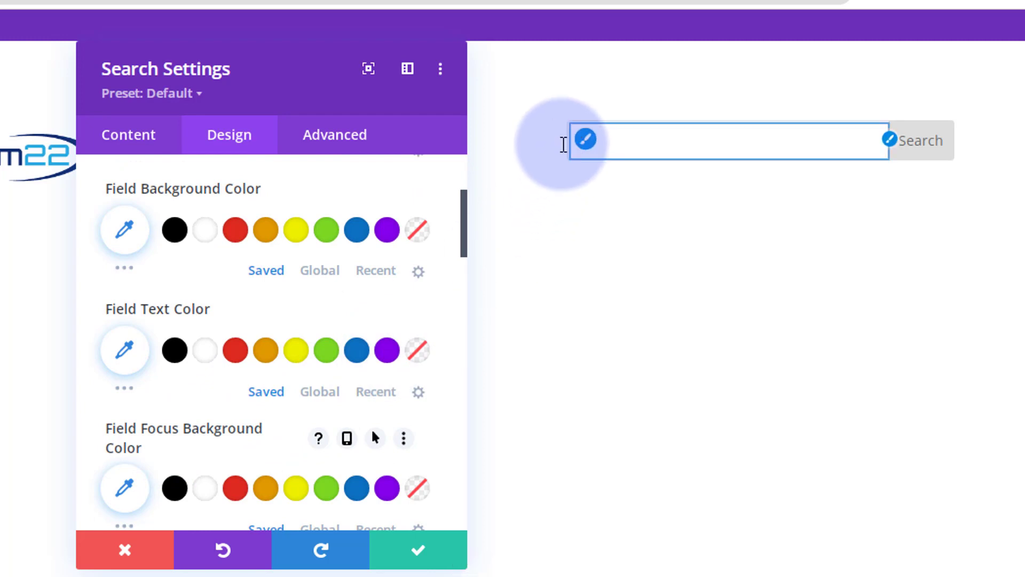
{"action": "scroll", "coordinate": [245, 411], "scroll_direction": "down", "scroll_amount": 4}
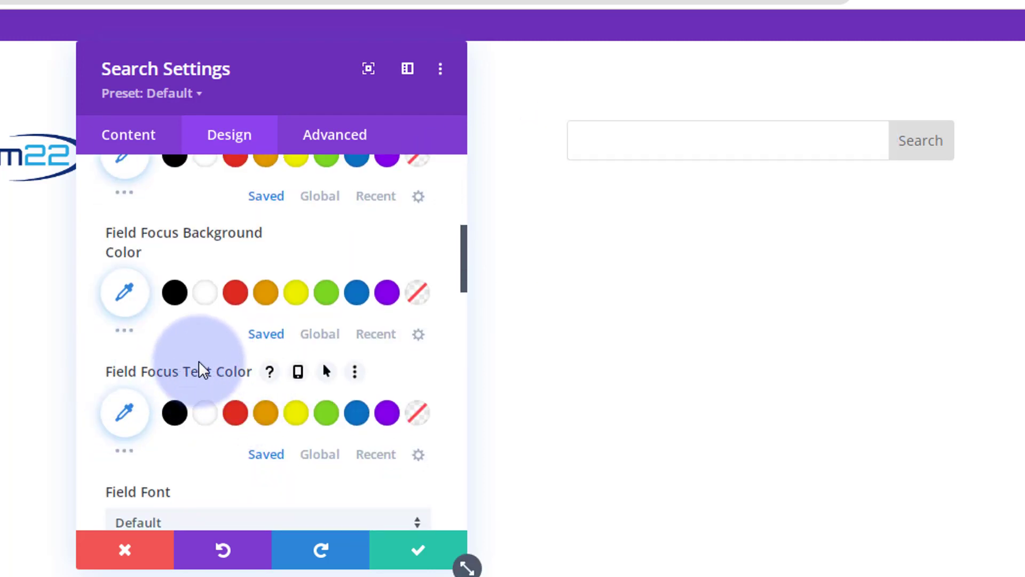
{"action": "scroll", "coordinate": [200, 359], "scroll_direction": "down", "scroll_amount": 2}
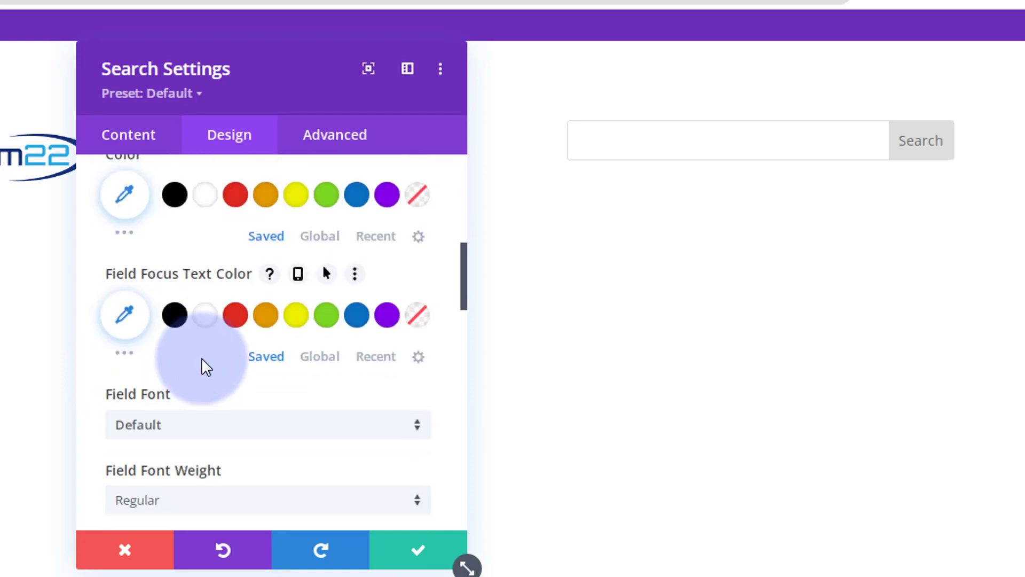
{"action": "scroll", "coordinate": [201, 368], "scroll_direction": "down", "scroll_amount": 2}
{"action": "scroll", "coordinate": [189, 357], "scroll_direction": "down", "scroll_amount": 8}
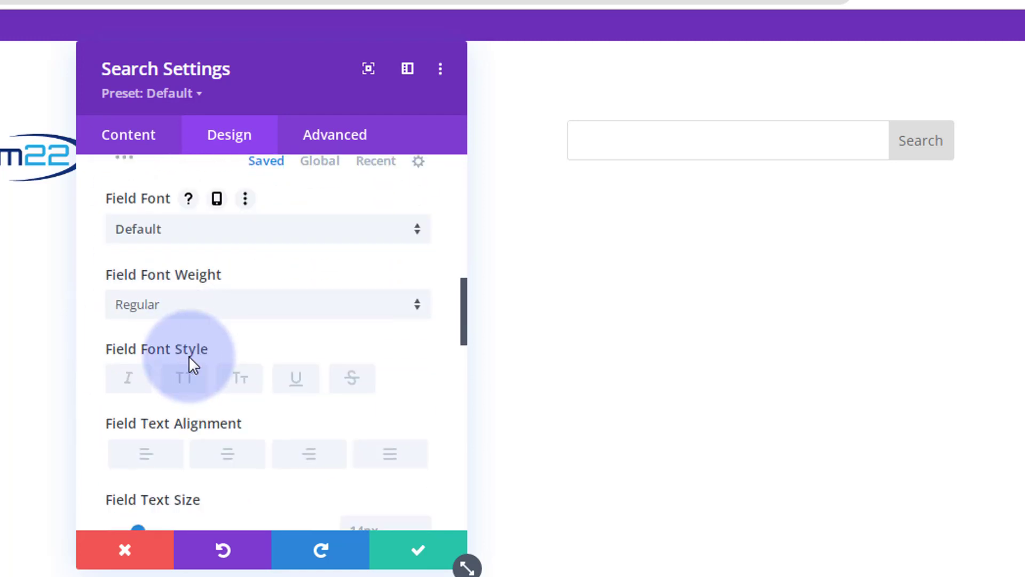
{"action": "scroll", "coordinate": [188, 355], "scroll_direction": "down", "scroll_amount": 6}
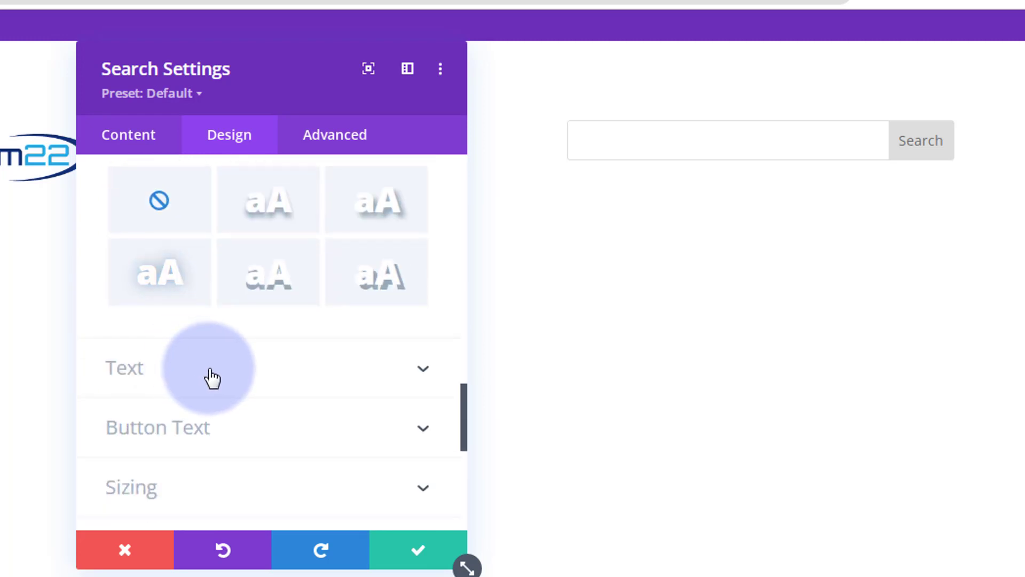
{"action": "scroll", "coordinate": [208, 370], "scroll_direction": "down", "scroll_amount": 2}
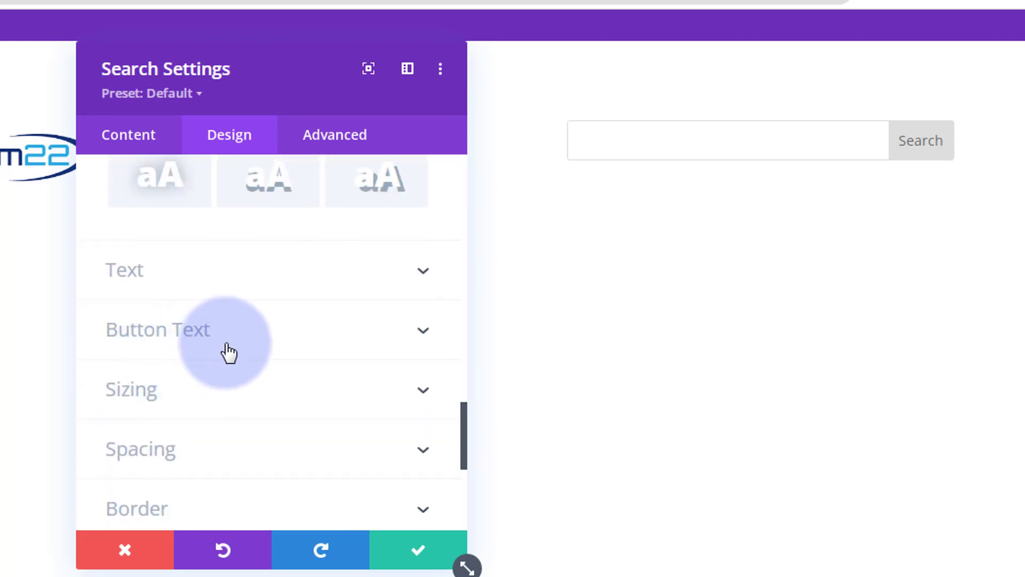
Set the search button and border colour to white (#ffffff), and review the button's font and text colour options
{"action": "left_click", "coordinate": [240, 344]}
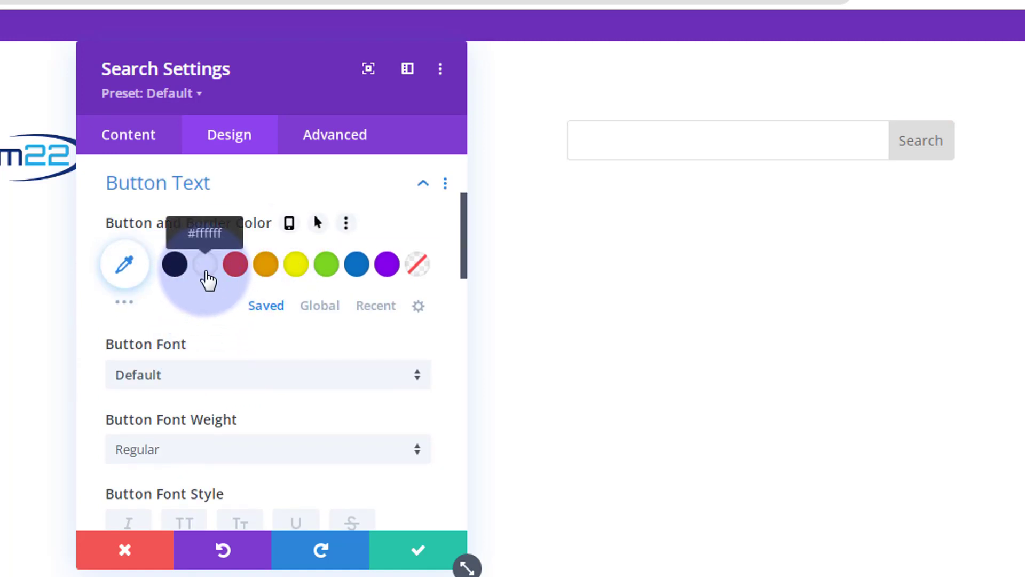
{"action": "left_click", "coordinate": [206, 267]}
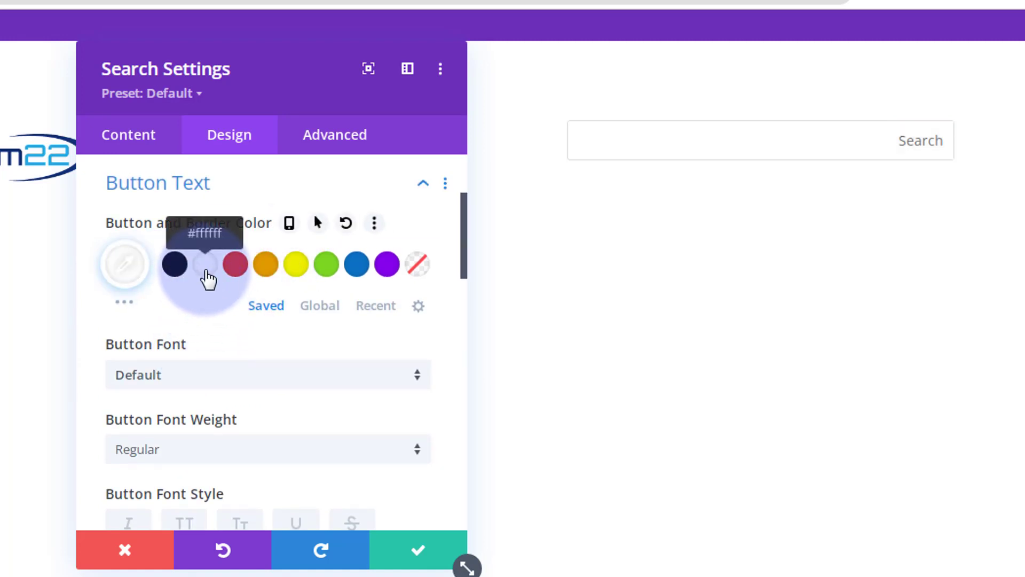
{"action": "scroll", "coordinate": [222, 303], "scroll_direction": "down", "scroll_amount": 4}
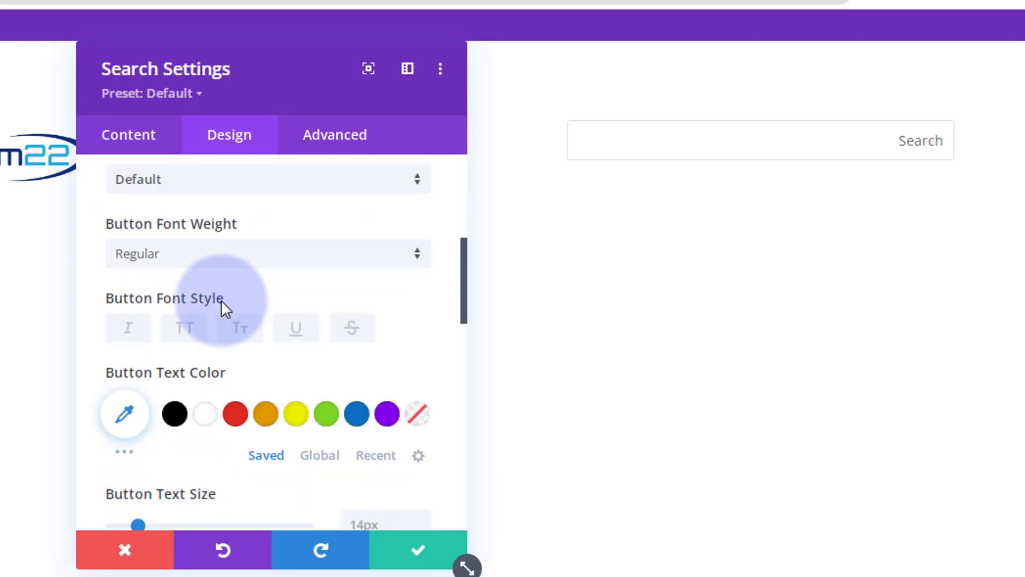
{"action": "scroll", "coordinate": [221, 300], "scroll_direction": "down", "scroll_amount": 2}
{"action": "scroll", "coordinate": [221, 300], "scroll_direction": "up", "scroll_amount": 1}
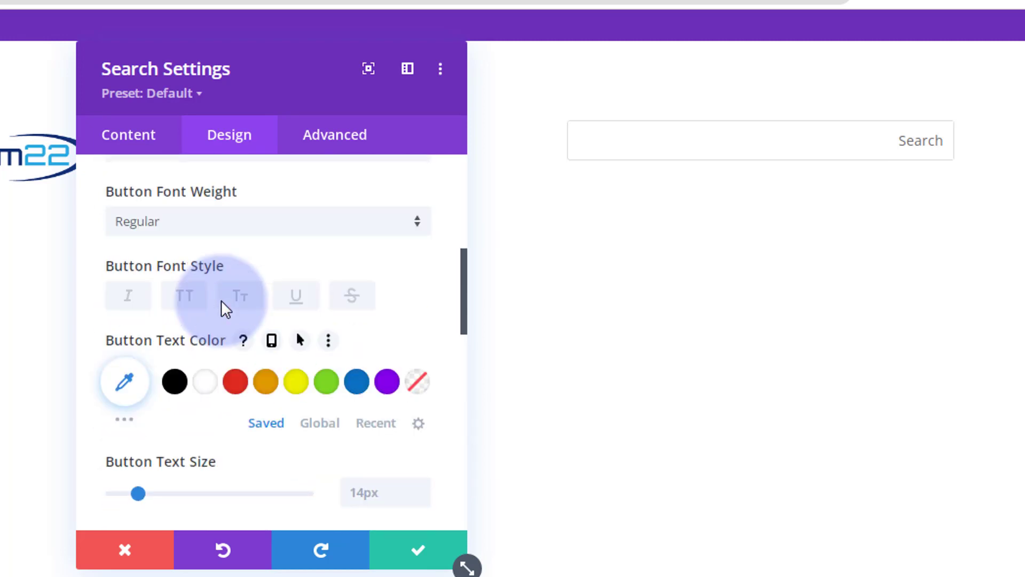
{"action": "scroll", "coordinate": [221, 300], "scroll_direction": "up", "scroll_amount": 4}
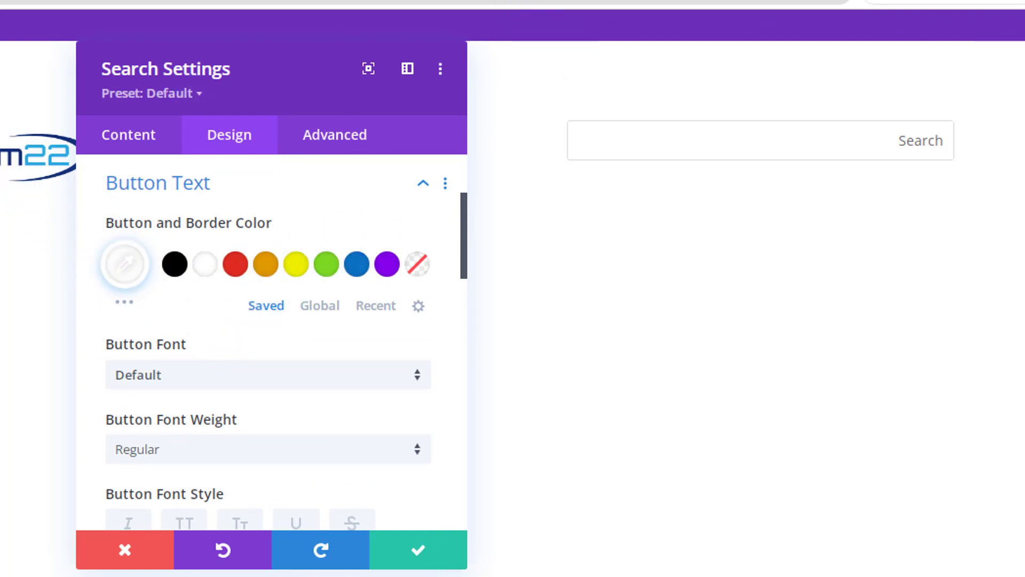
Sample the logo's dark blue with the browser colour picker and copy its hex code 0D2B6F
{"action": "left_click", "coordinate": [1012, 1]}
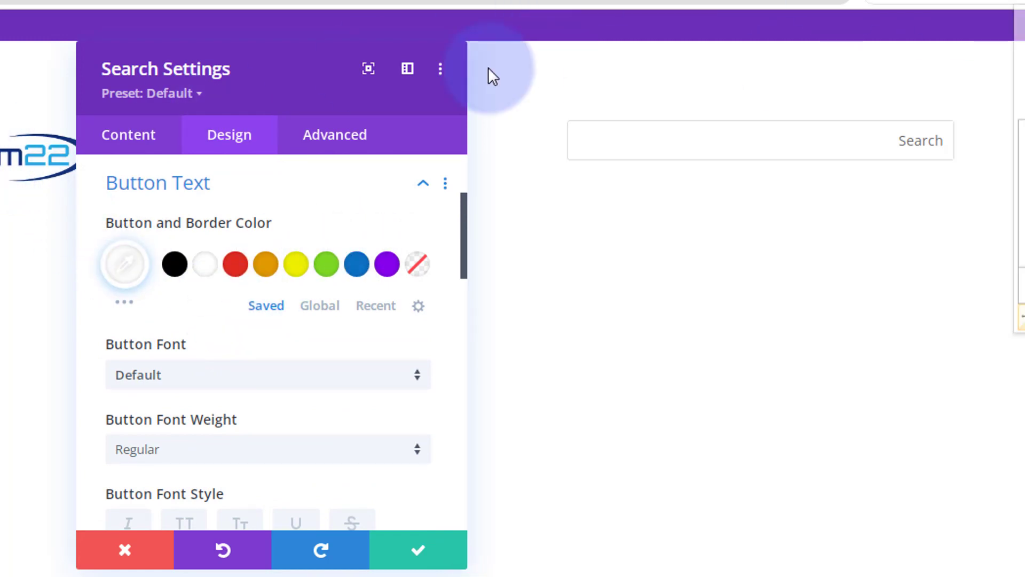
{"action": "left_click", "coordinate": [11, 151]}
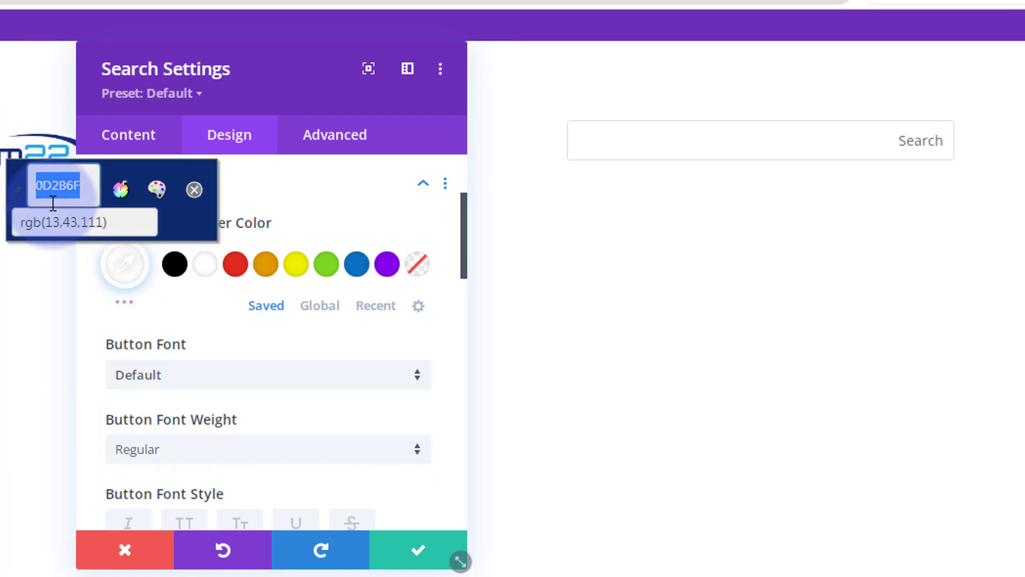
{"action": "right_click", "coordinate": [54, 185]}
{"action": "left_click", "coordinate": [98, 191]}
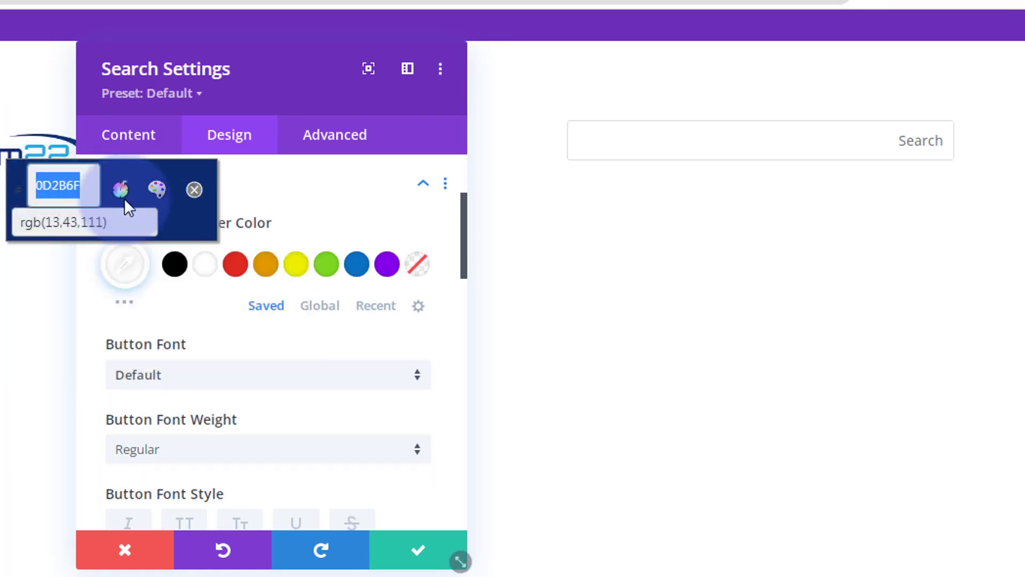
{"action": "left_click", "coordinate": [192, 186]}
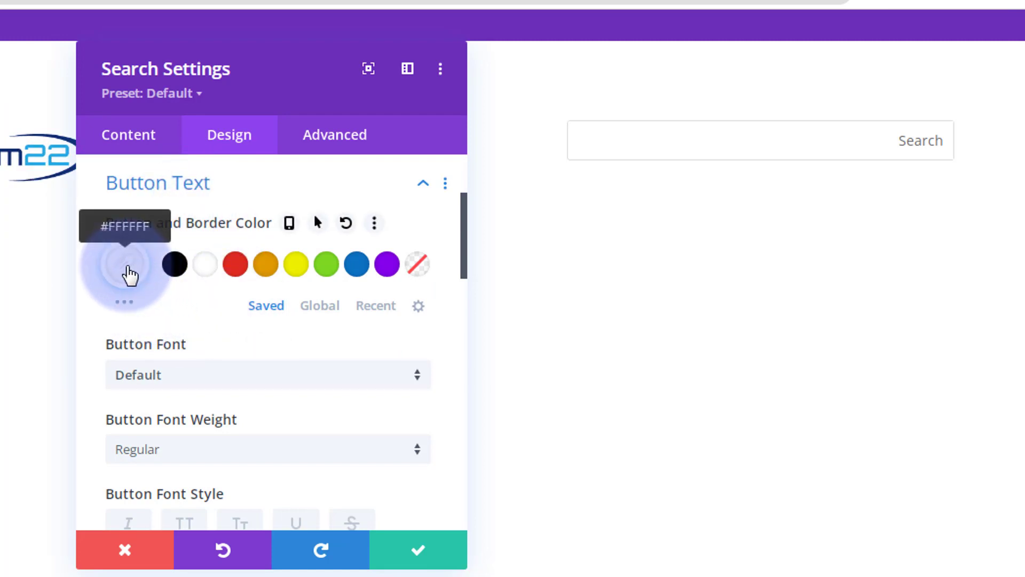
Set the search button and border colour to the copied logo blue 0D2B6F
{"action": "left_click", "coordinate": [127, 269]}
{"action": "left_click_drag", "start_coordinate": [178, 262], "coordinate": [83, 258]}
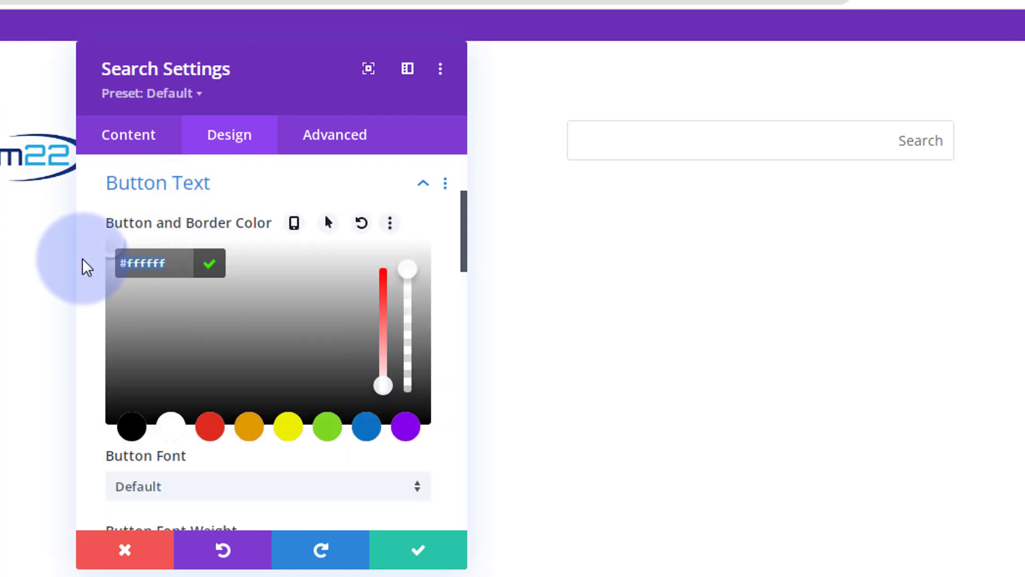
{"action": "key", "text": "ctrl+v"}
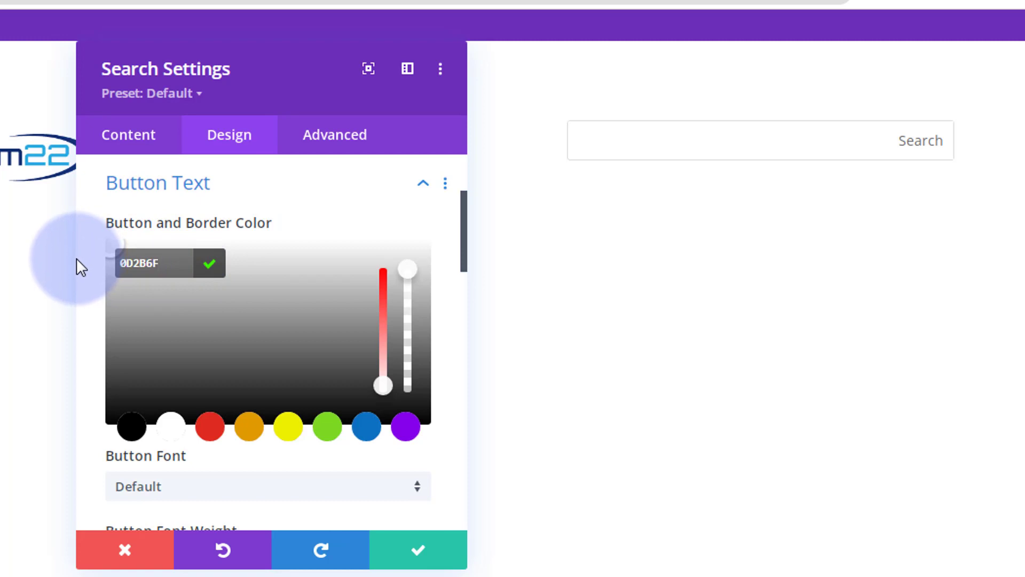
{"action": "key", "text": "Return"}
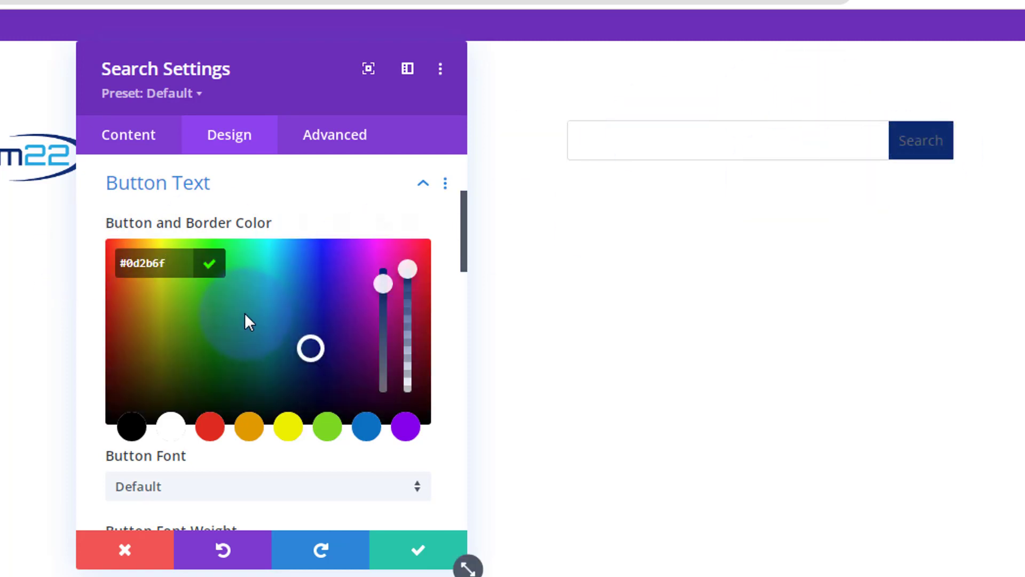
Set the search button's text colour to white (#ffffff)
{"action": "scroll", "coordinate": [243, 310], "scroll_direction": "down", "scroll_amount": 3}
{"action": "scroll", "coordinate": [243, 308], "scroll_direction": "down", "scroll_amount": 2}
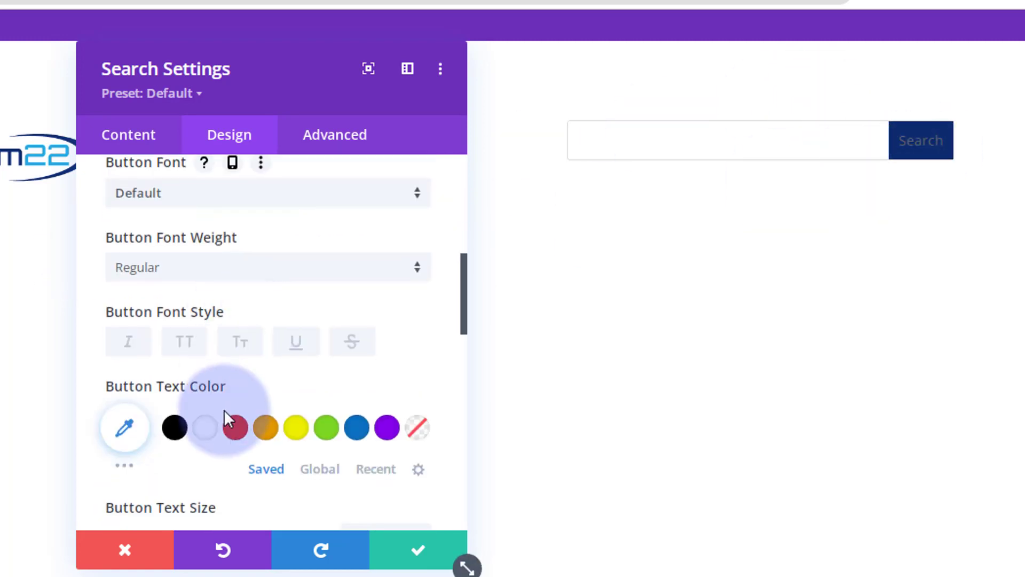
{"action": "left_click", "coordinate": [207, 430]}
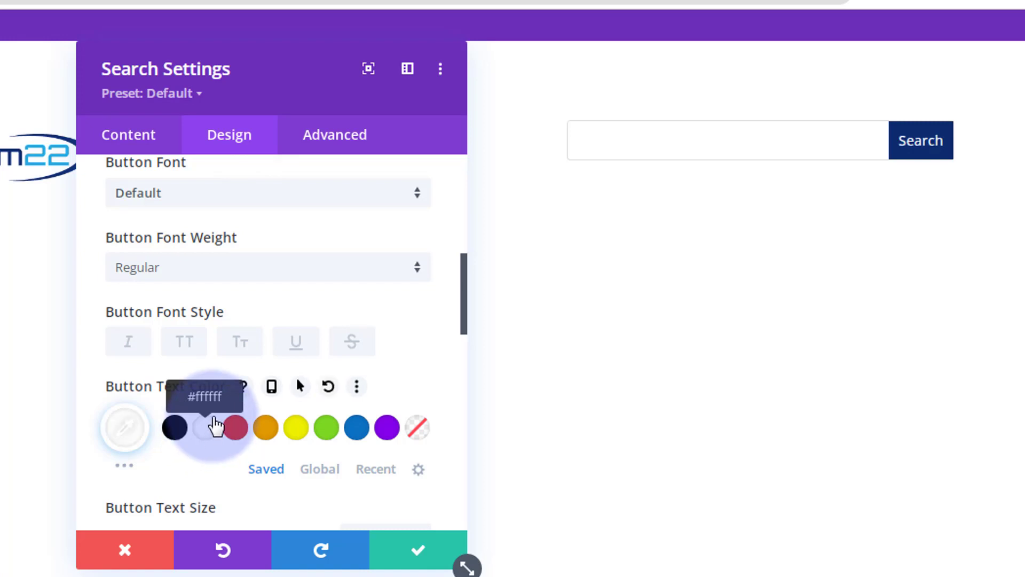
Try the bottom box shadow preset on the search module, reset it to no shadow and save the module settings
{"action": "scroll", "coordinate": [210, 409], "scroll_direction": "down", "scroll_amount": 3}
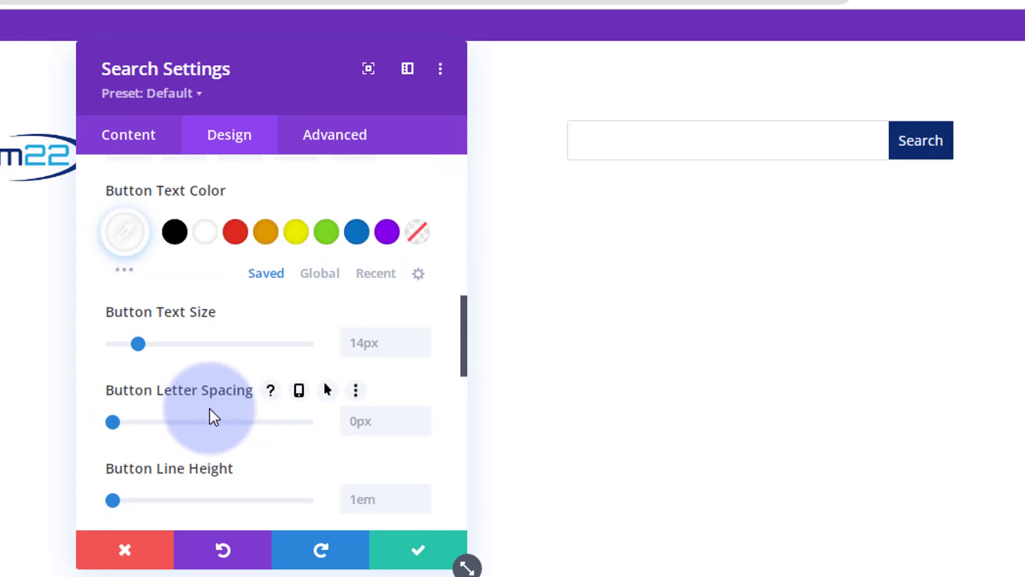
{"action": "scroll", "coordinate": [210, 411], "scroll_direction": "down", "scroll_amount": 3}
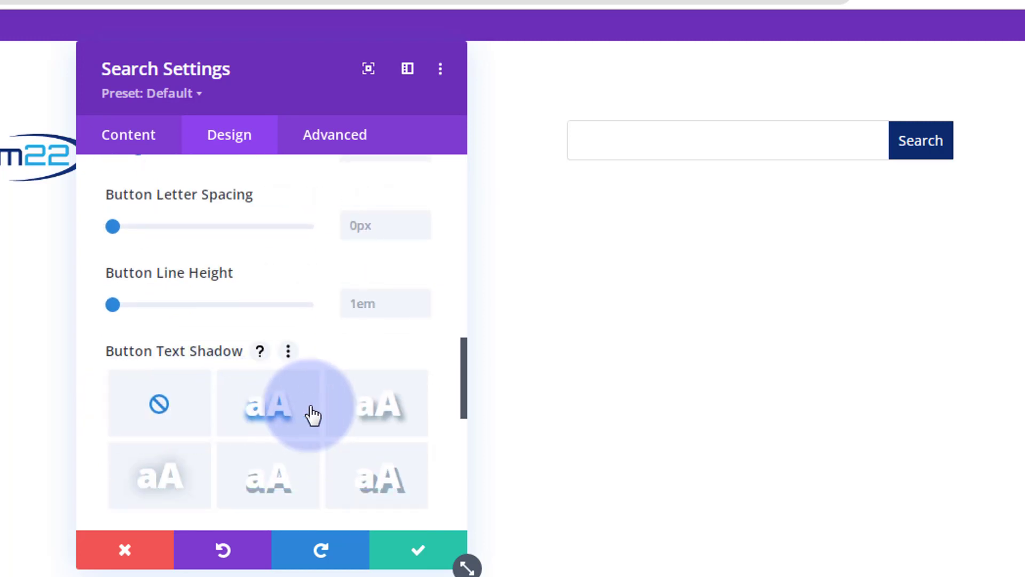
{"action": "scroll", "coordinate": [311, 415], "scroll_direction": "down", "scroll_amount": 4}
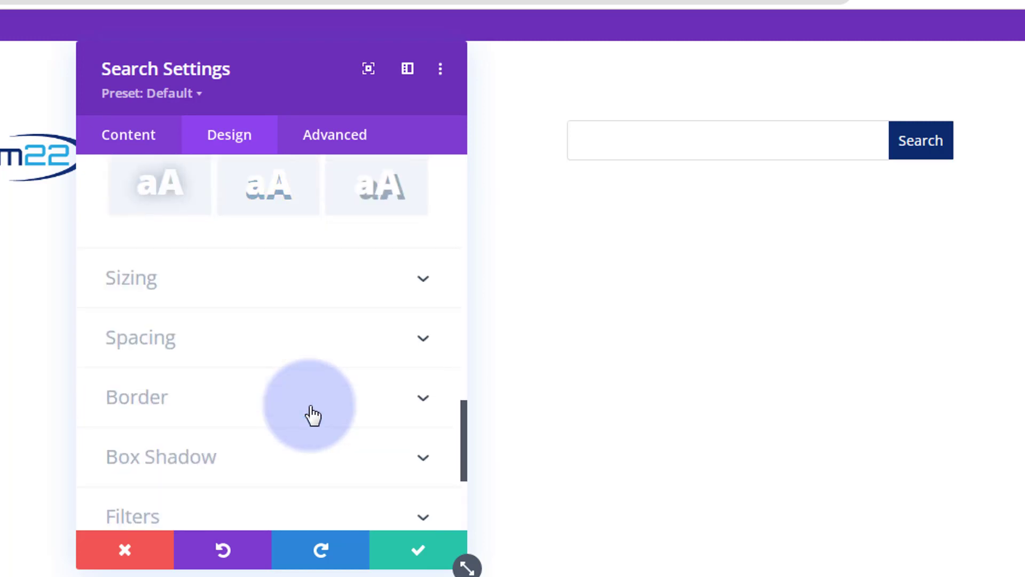
{"action": "left_click", "coordinate": [271, 456]}
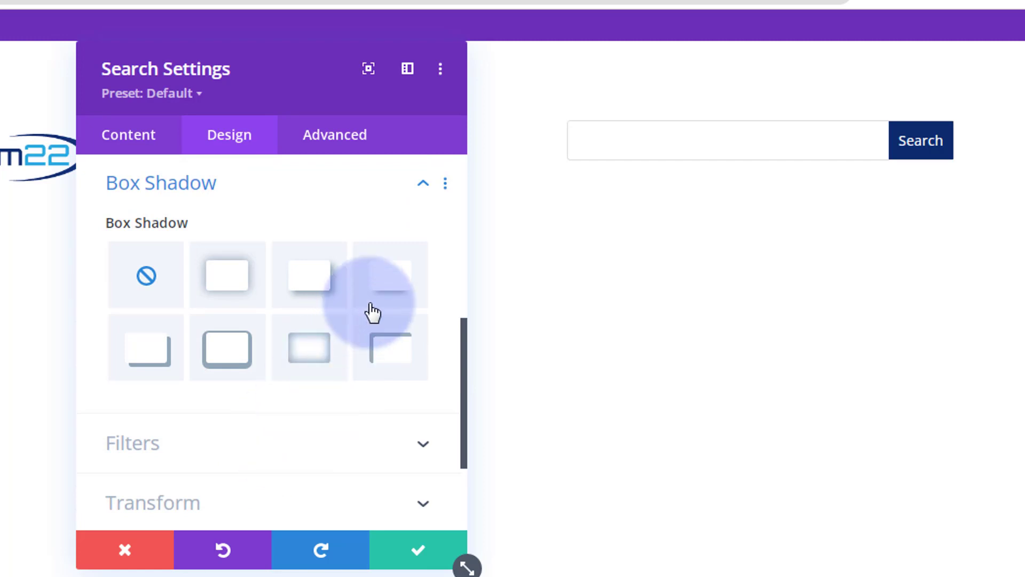
{"action": "left_click", "coordinate": [383, 293]}
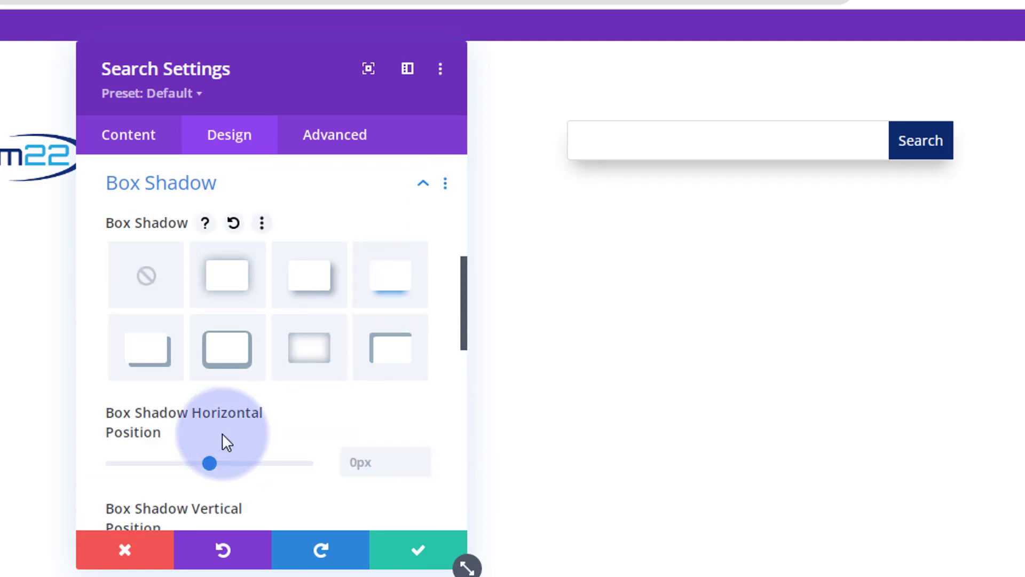
{"action": "left_click", "coordinate": [142, 281]}
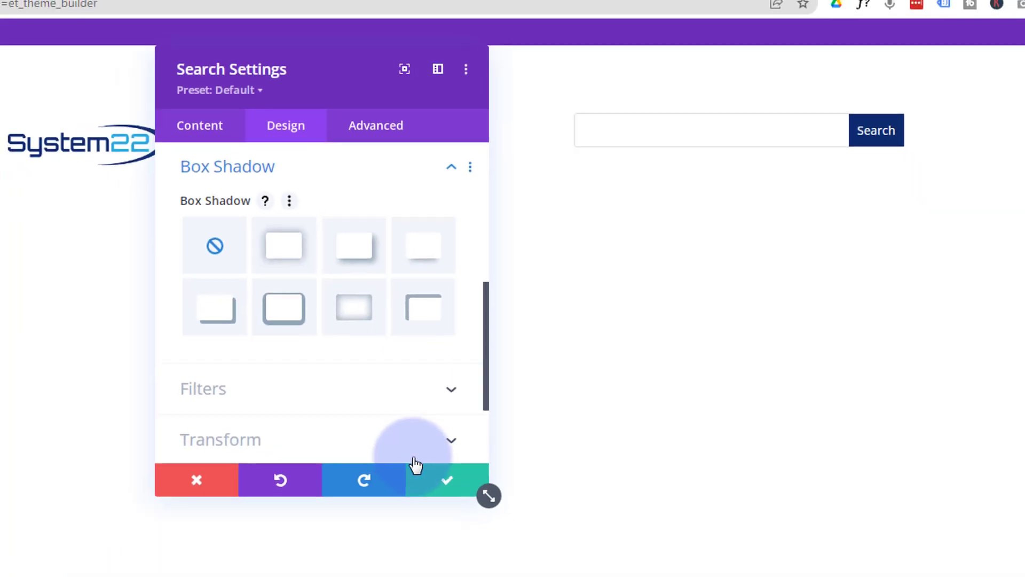
{"action": "left_click", "coordinate": [418, 549]}
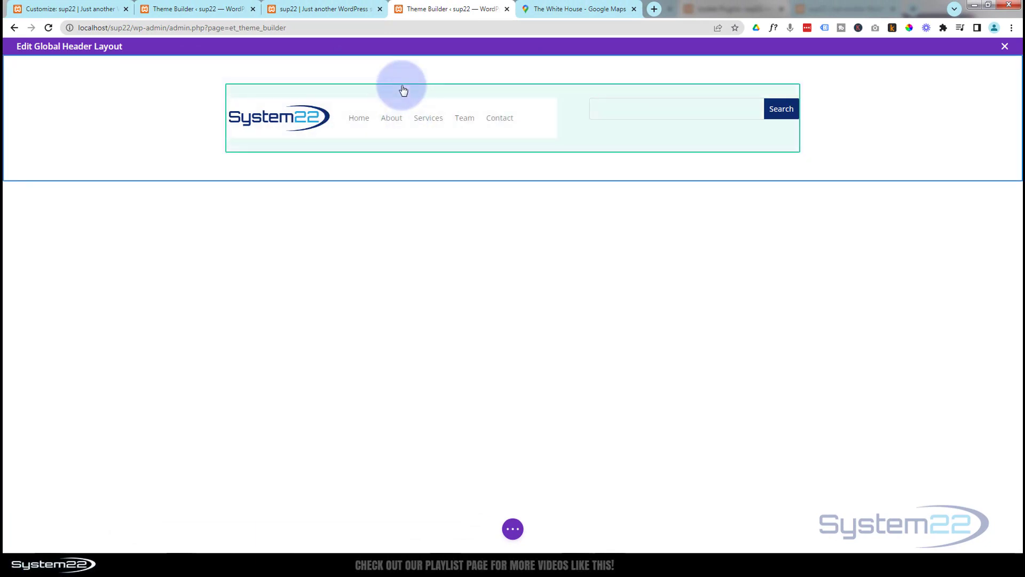
Reopen the search module's spacing settings and give the module a top margin of 25px
{"action": "left_click", "coordinate": [608, 133]}
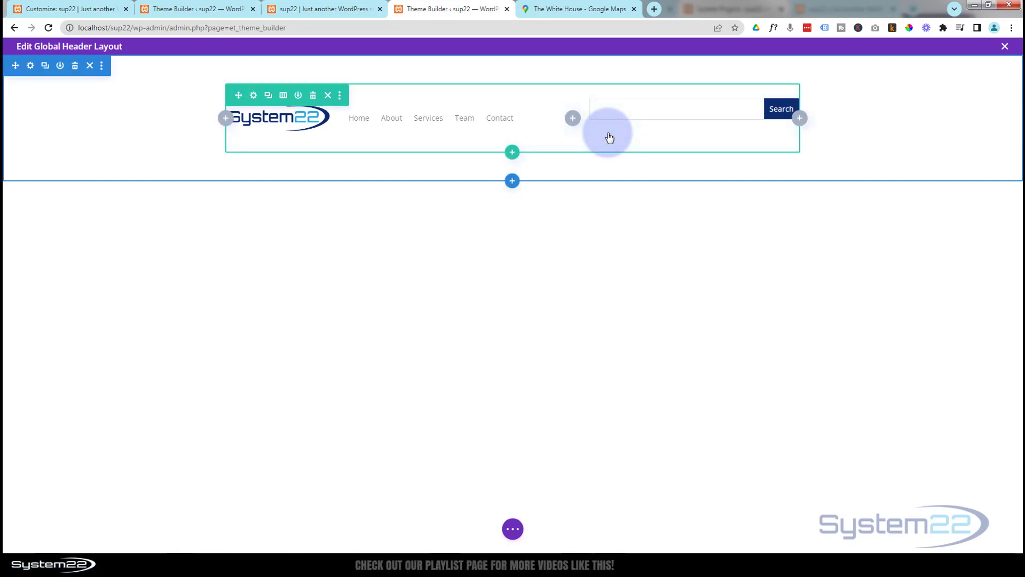
{"action": "left_click", "coordinate": [687, 113]}
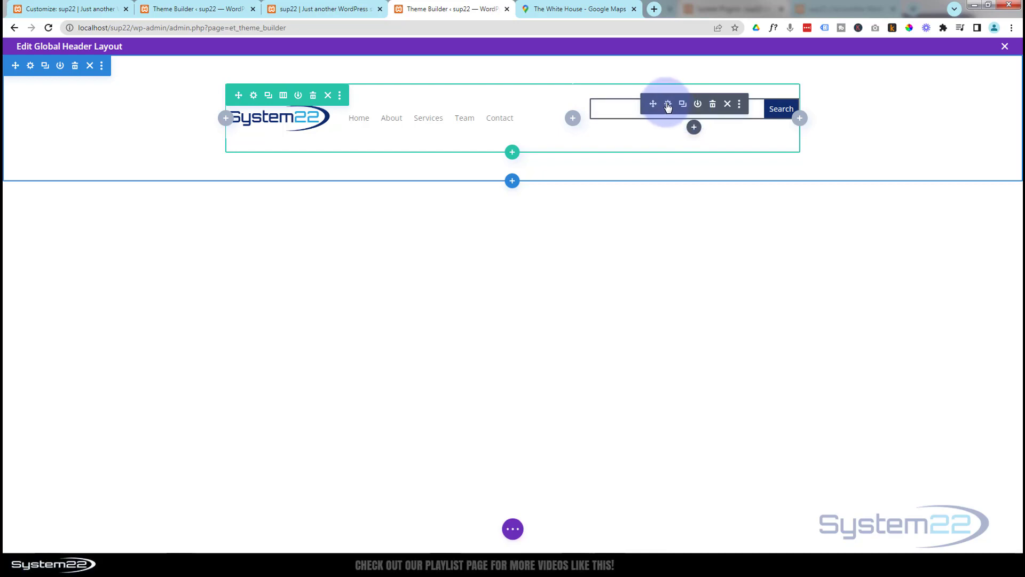
{"action": "left_click", "coordinate": [668, 107]}
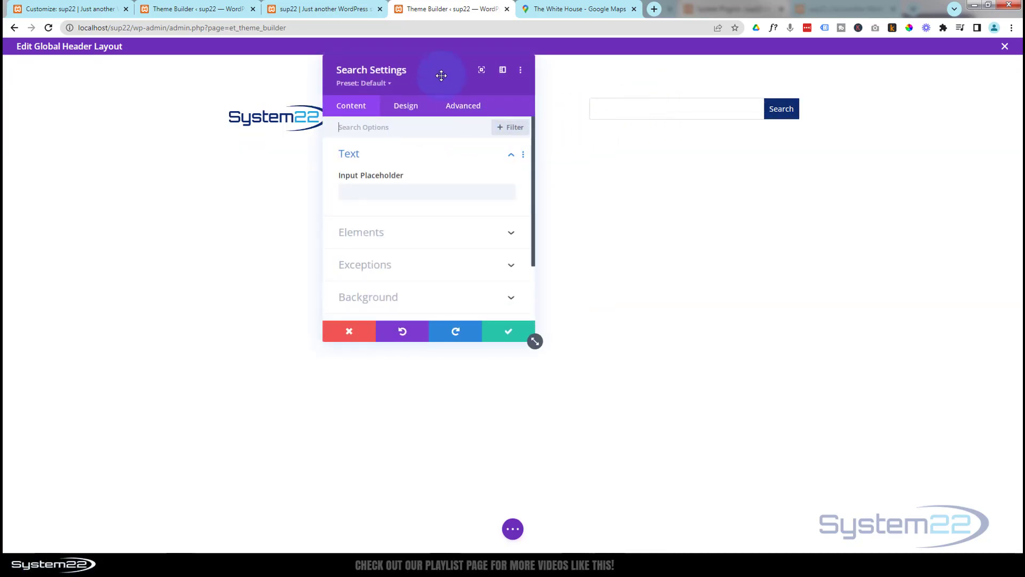
{"action": "left_click_drag", "start_coordinate": [446, 72], "coordinate": [534, 155]}
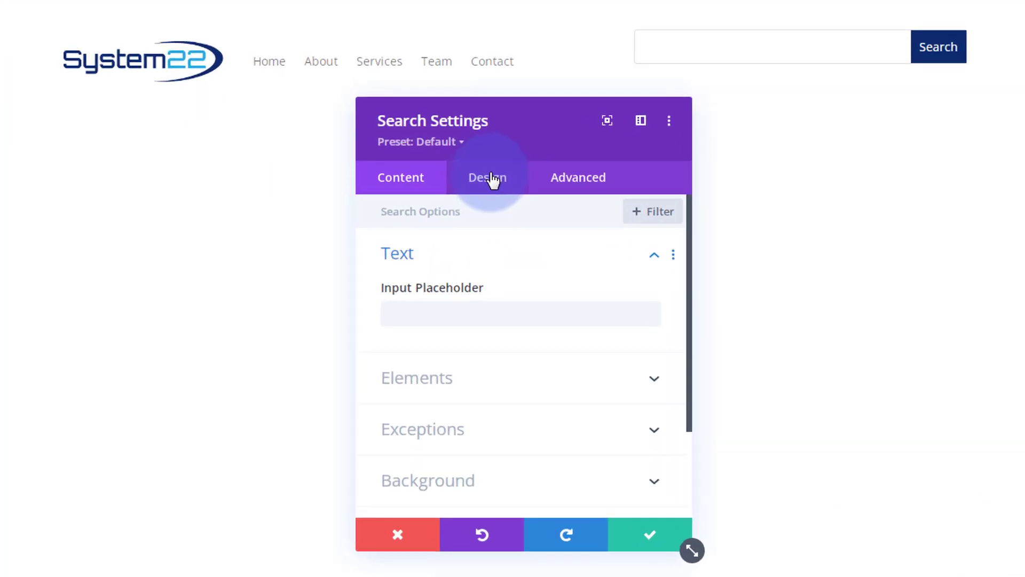
{"action": "left_click", "coordinate": [491, 180]}
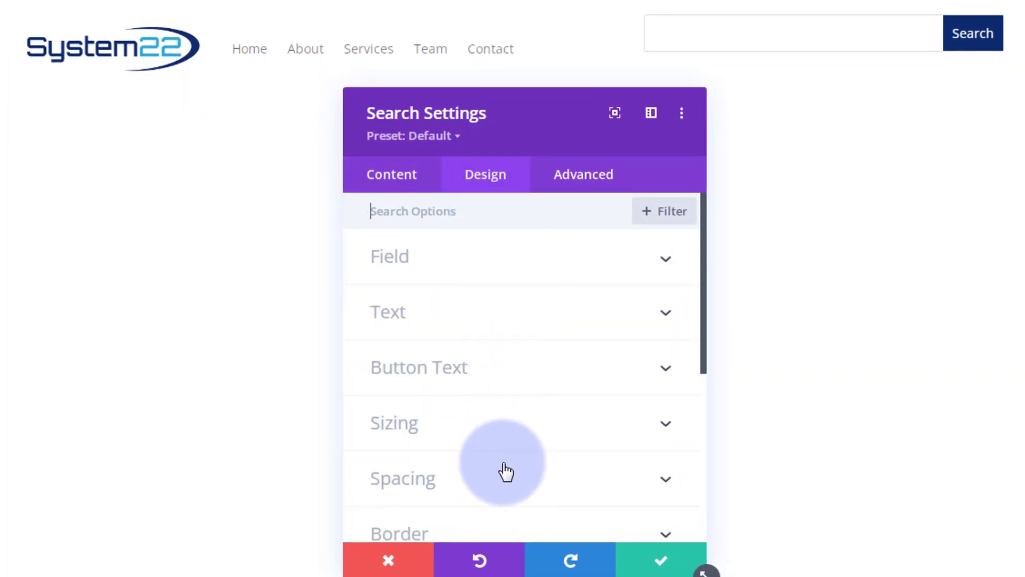
{"action": "left_click", "coordinate": [503, 480]}
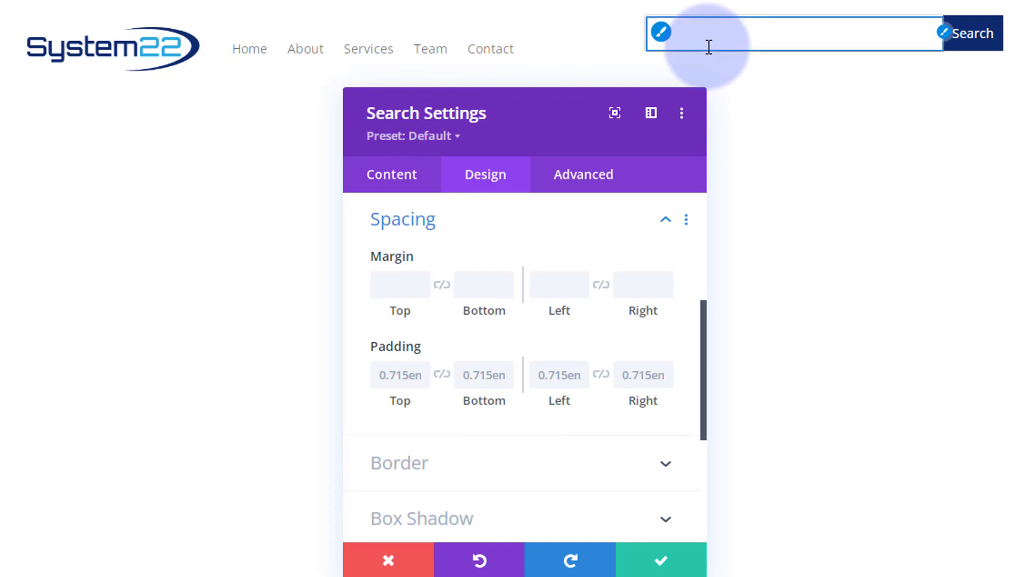
{"action": "left_click", "coordinate": [394, 286]}
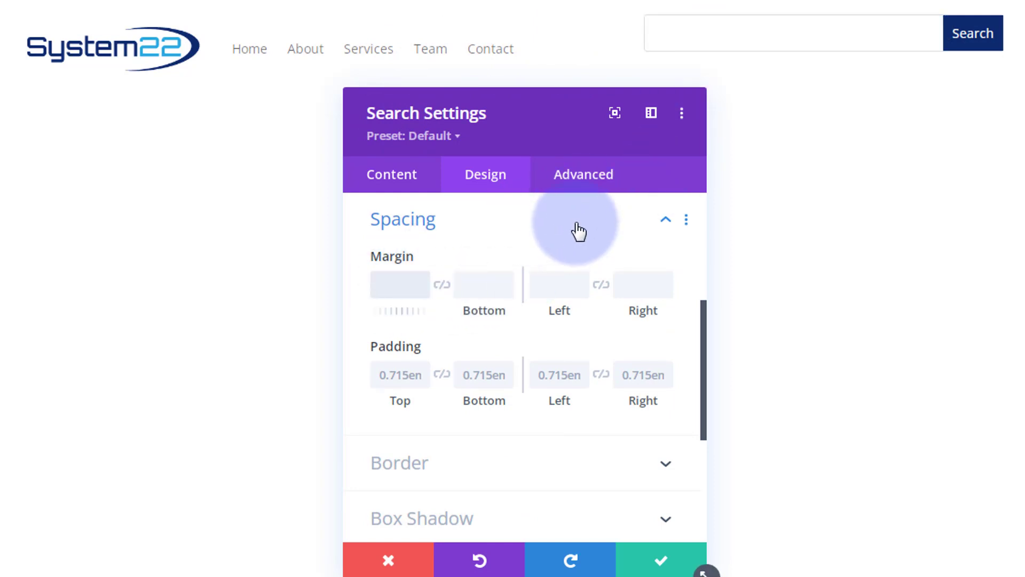
{"action": "type", "text": "25"}
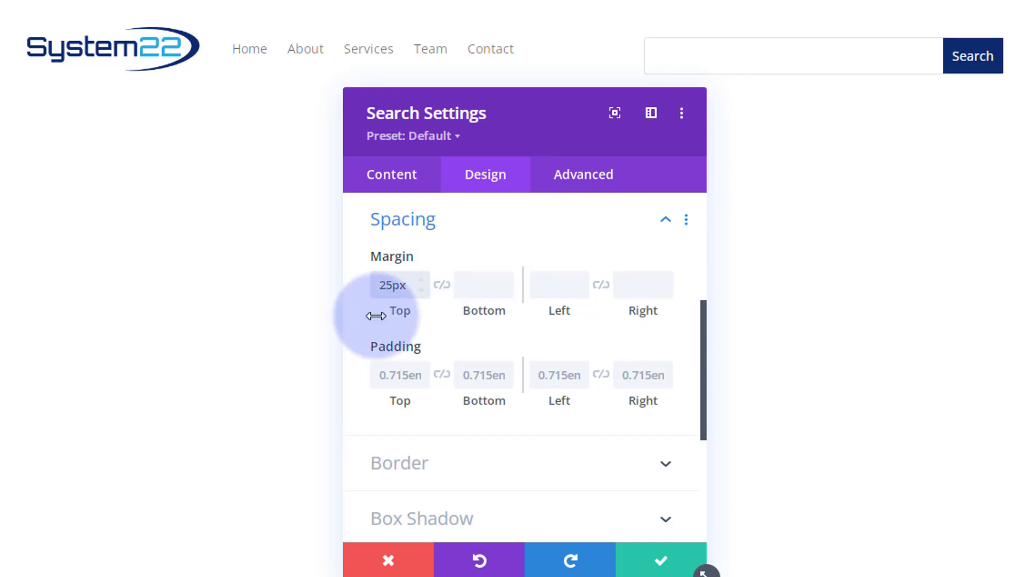
Reduce the search module's top margin to 15px to line it up with the menu, and save the module settings
{"action": "left_click_drag", "start_coordinate": [388, 286], "coordinate": [392, 287]}
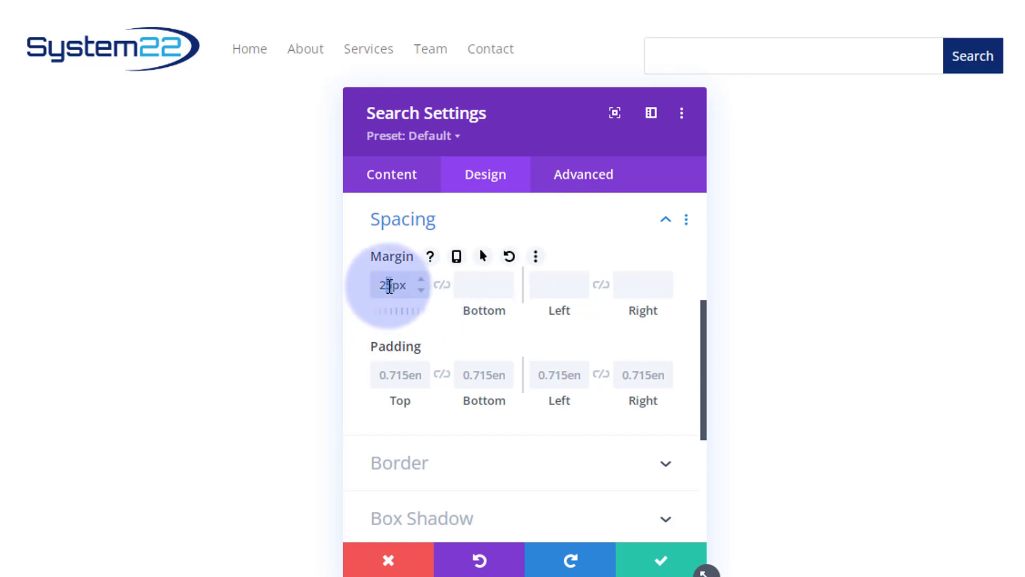
{"action": "type", "text": "0"}
{"action": "left_click", "coordinate": [422, 291]}
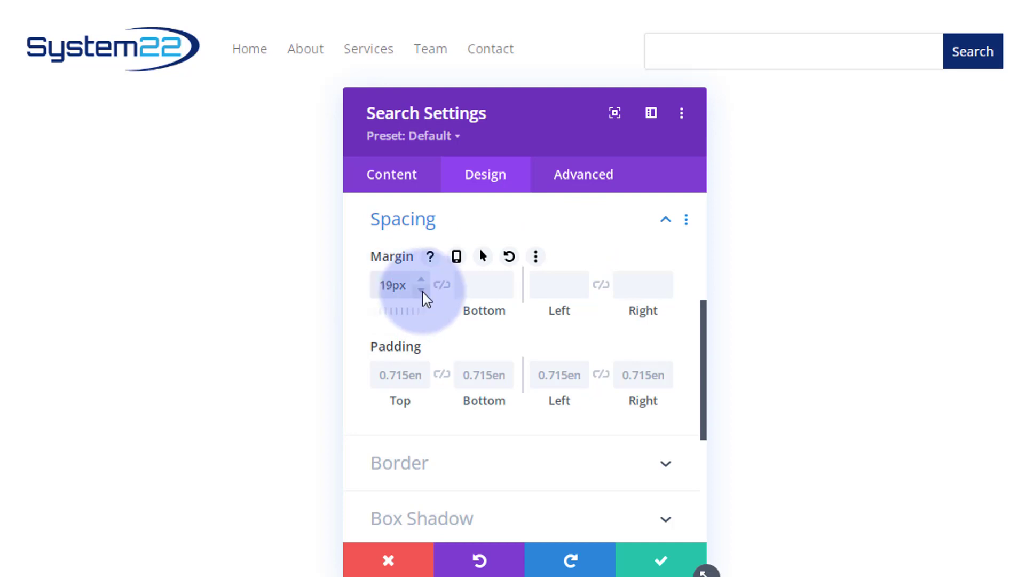
{"action": "left_click", "coordinate": [422, 291]}
{"action": "left_click", "coordinate": [422, 291]}
{"action": "left_click", "coordinate": [422, 291]}
{"action": "left_click", "coordinate": [423, 291]}
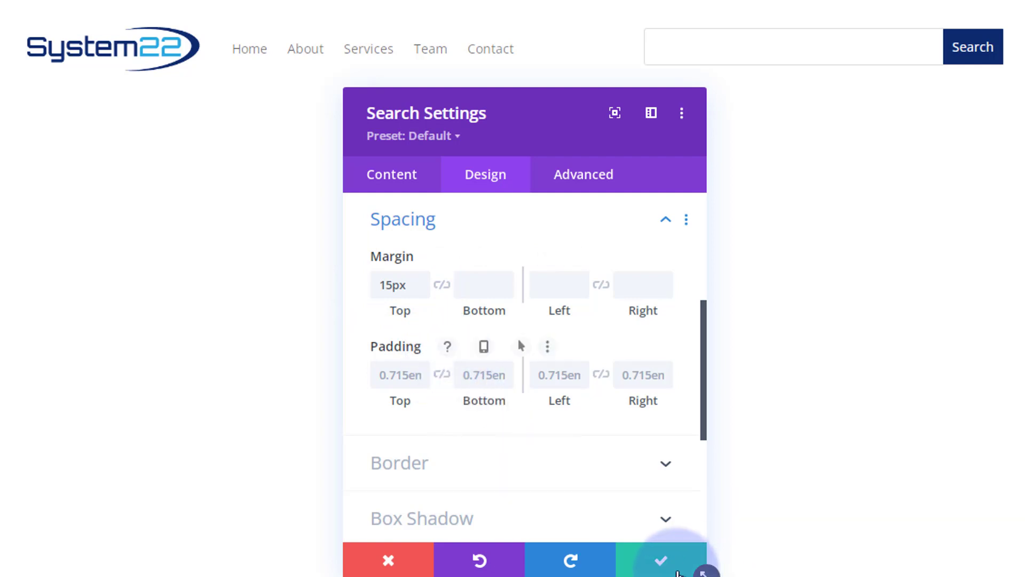
{"action": "left_click", "coordinate": [673, 567]}
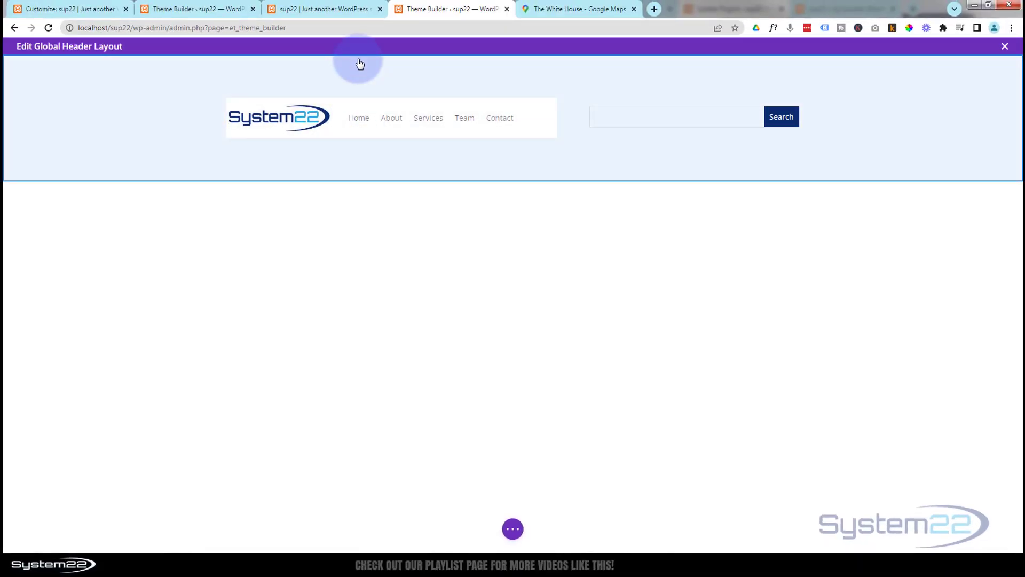
Give the header section a white background colour in its settings
{"action": "left_click", "coordinate": [150, 118]}
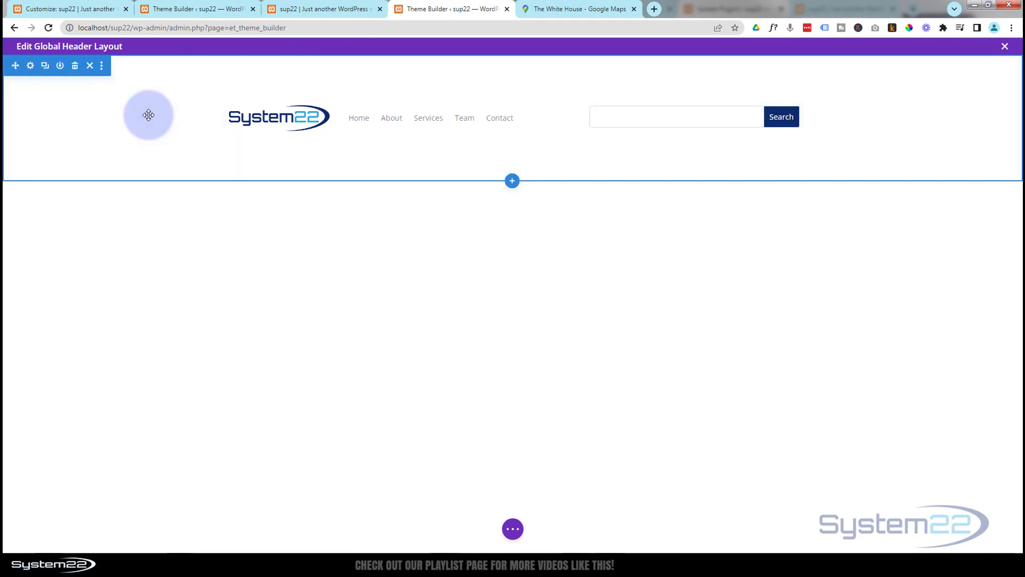
{"action": "left_click", "coordinate": [30, 66]}
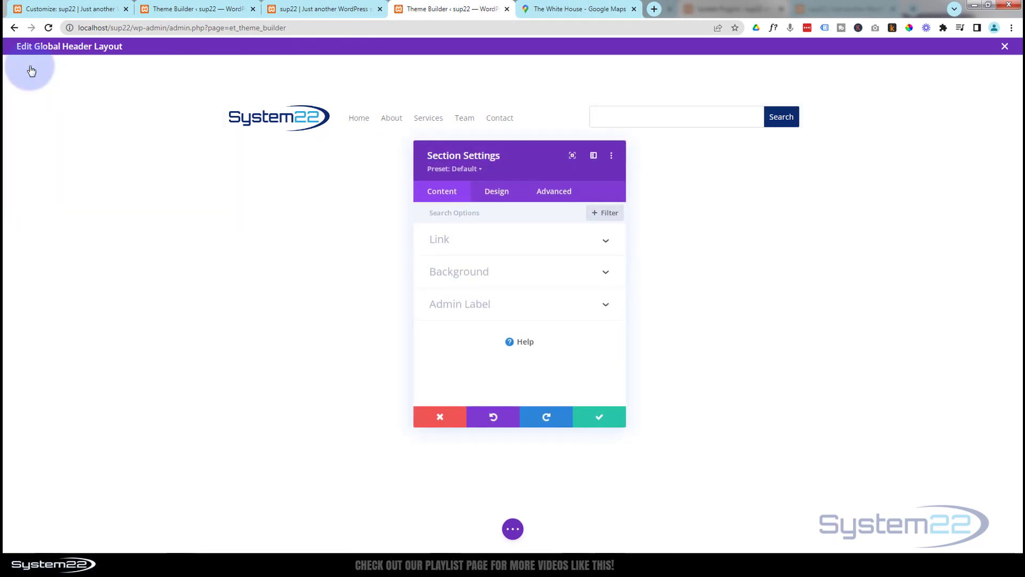
{"action": "left_click", "coordinate": [532, 281]}
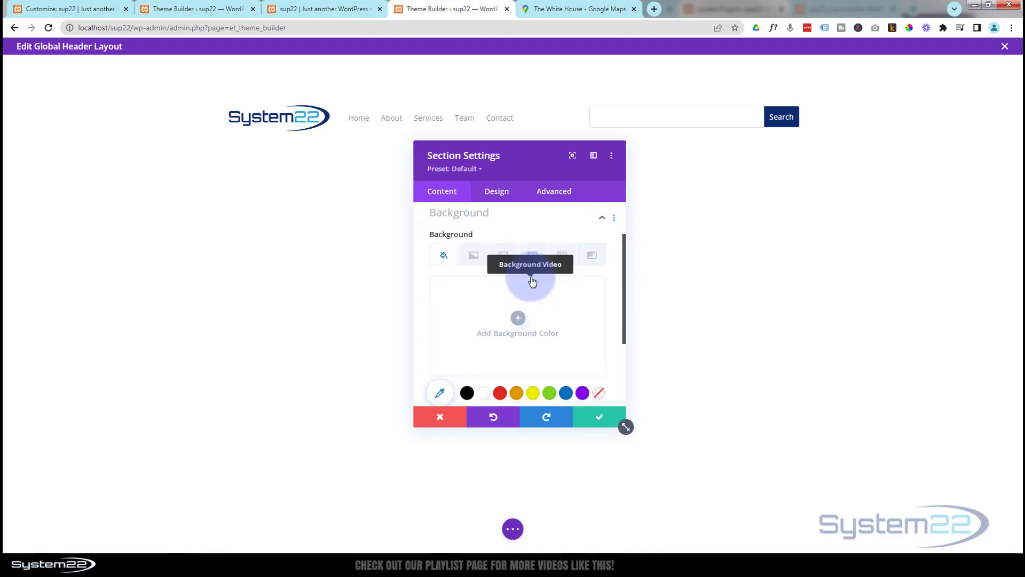
{"action": "left_click", "coordinate": [484, 403]}
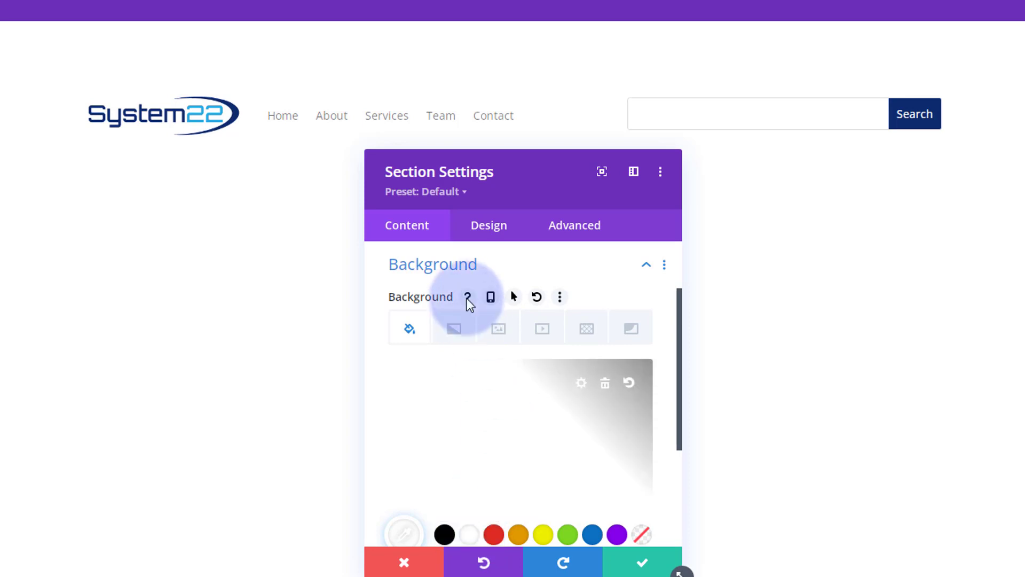
Set the header section's top padding to 0px and open its bottom padding for editing
{"action": "left_click", "coordinate": [493, 226]}
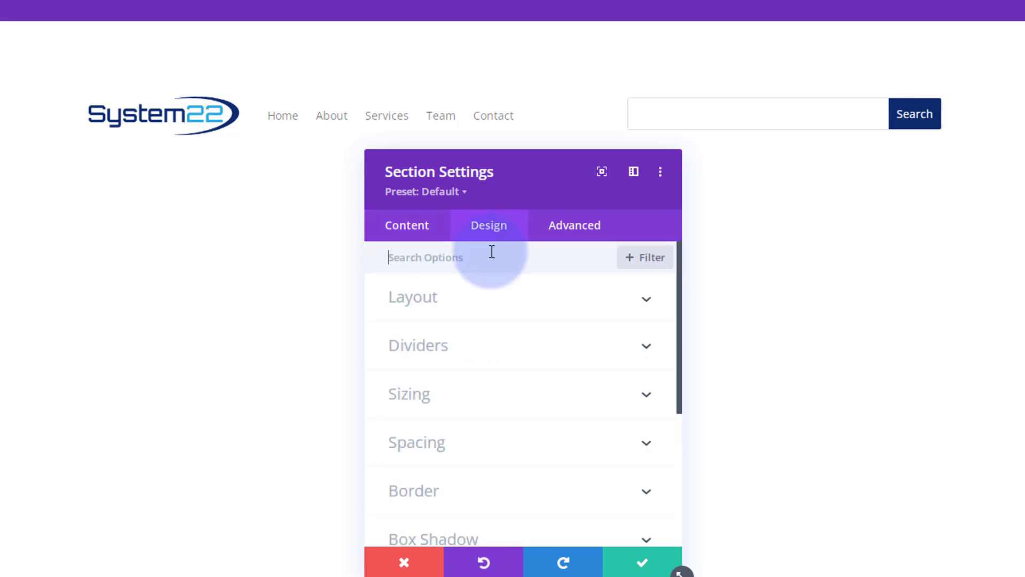
{"action": "left_click", "coordinate": [496, 452]}
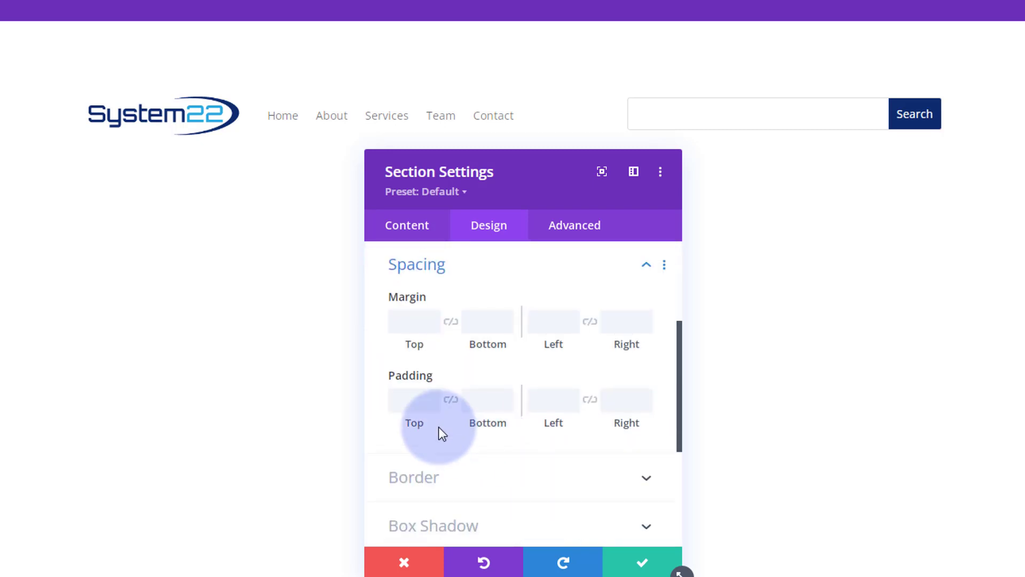
{"action": "left_click", "coordinate": [407, 396]}
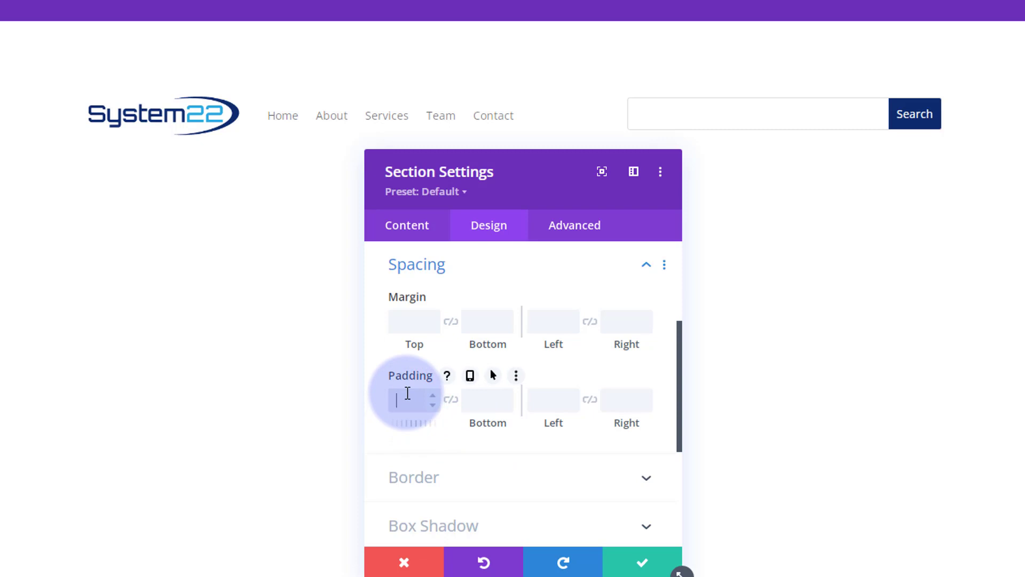
{"action": "type", "text": "0px"}
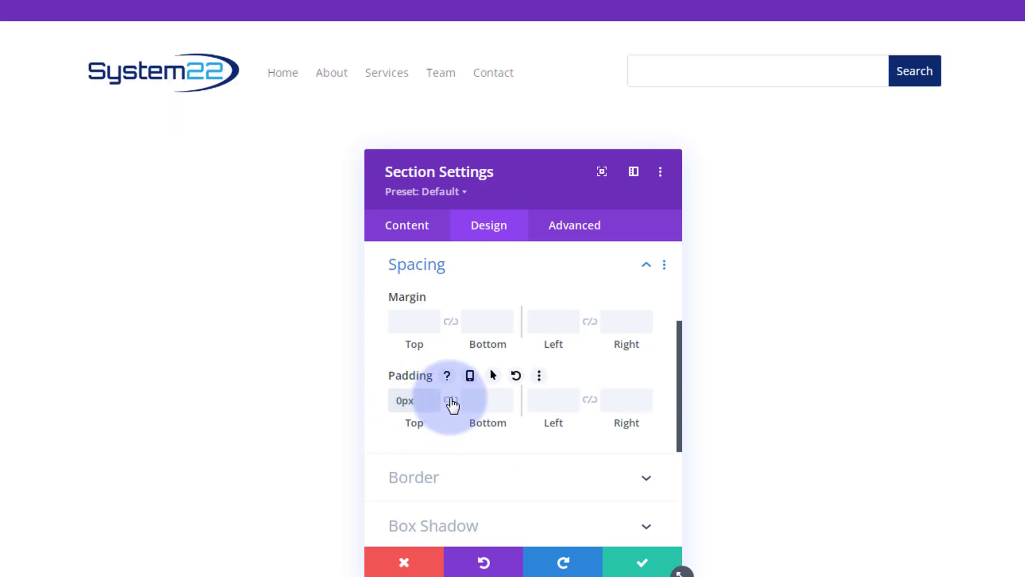
{"action": "left_click", "coordinate": [489, 407]}
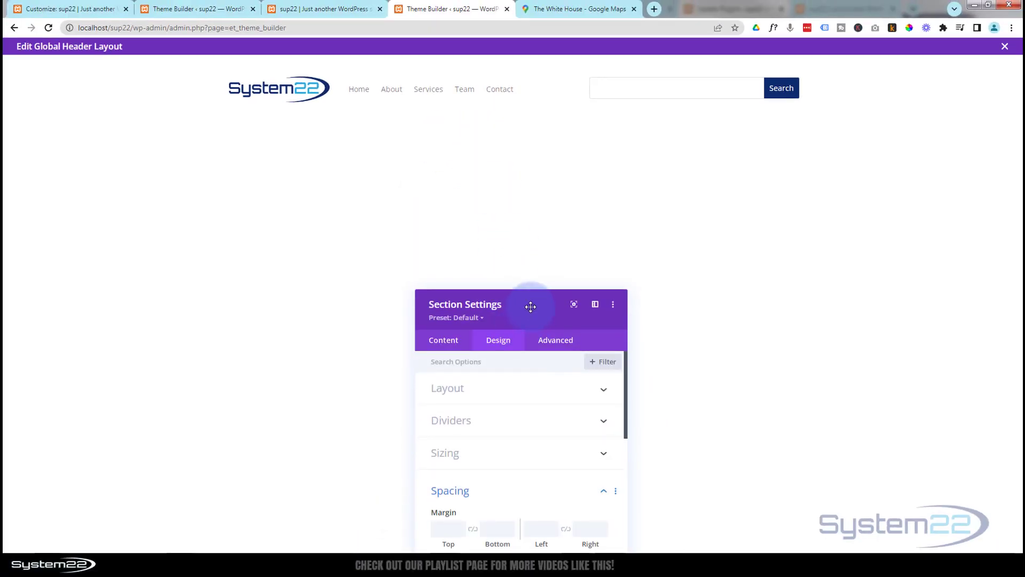
Apply the preset box shadow that falls below the element to the header section, and save the section settings
{"action": "left_click_drag", "start_coordinate": [530, 304], "coordinate": [529, 211]}
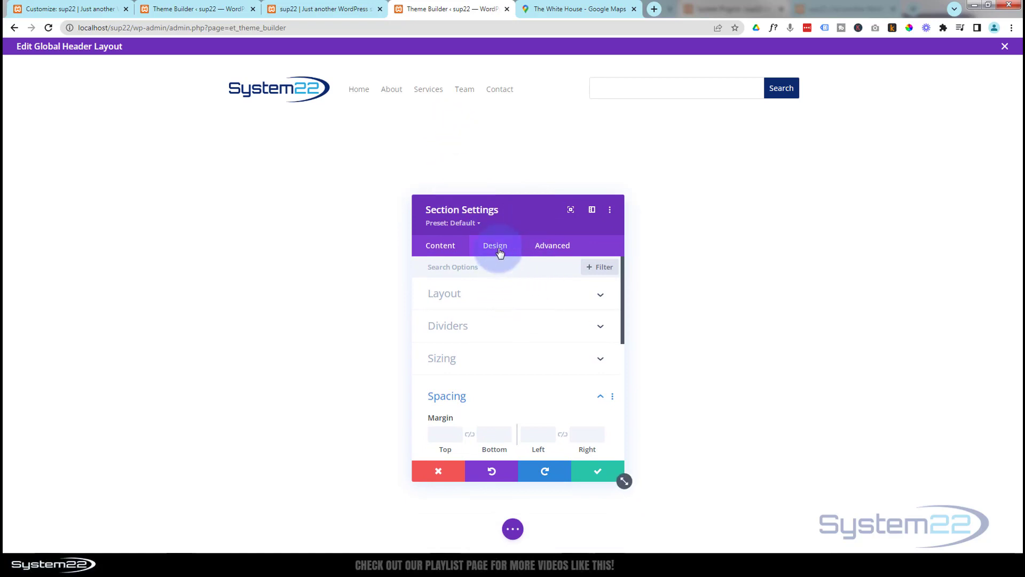
{"action": "left_click", "coordinate": [553, 398]}
{"action": "scroll", "coordinate": [540, 378], "scroll_direction": "down", "scroll_amount": 2}
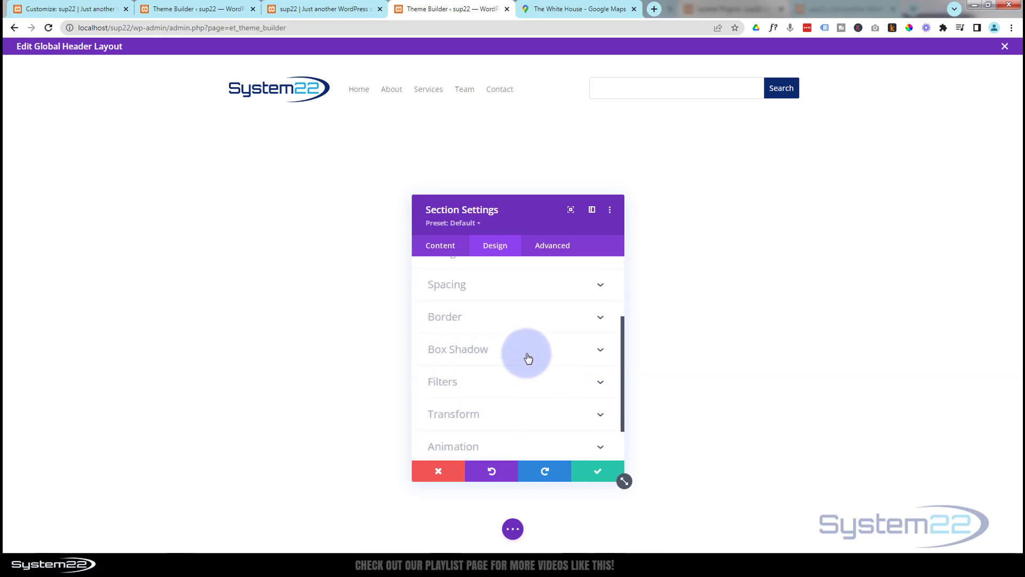
{"action": "left_click", "coordinate": [527, 354]}
{"action": "left_click", "coordinate": [575, 334]}
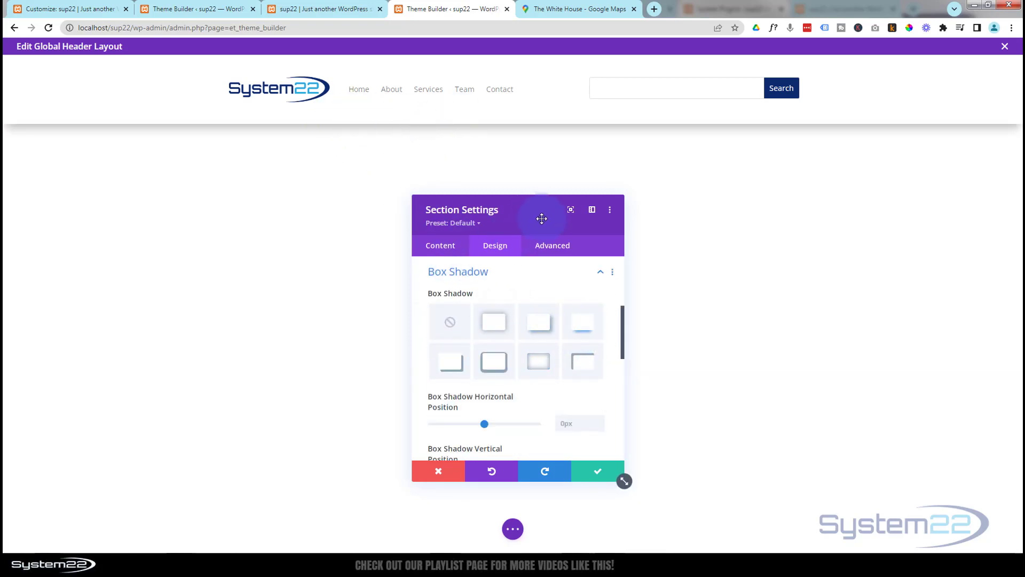
{"action": "left_click_drag", "start_coordinate": [543, 216], "coordinate": [473, 256]}
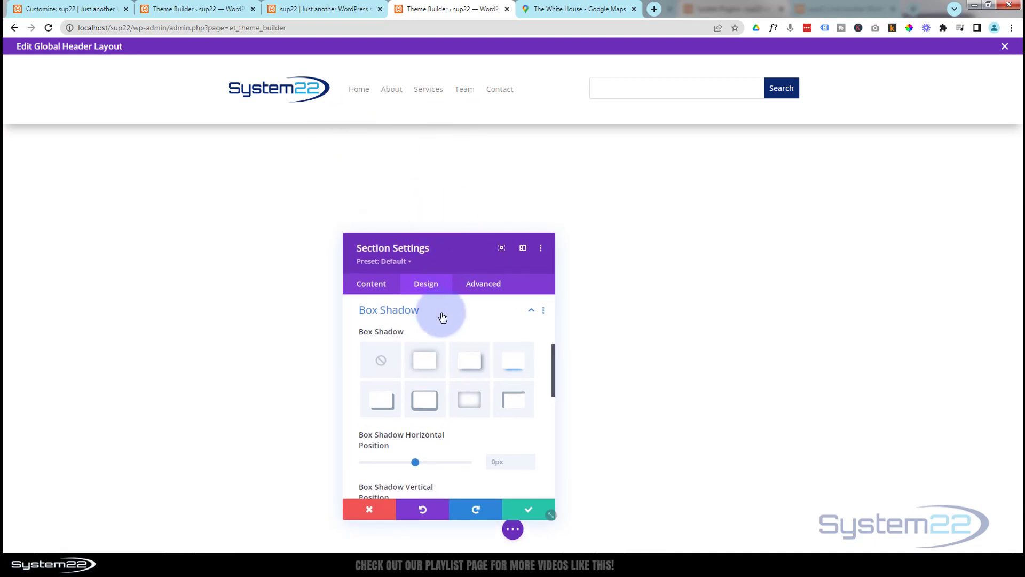
{"action": "left_click", "coordinate": [530, 510]}
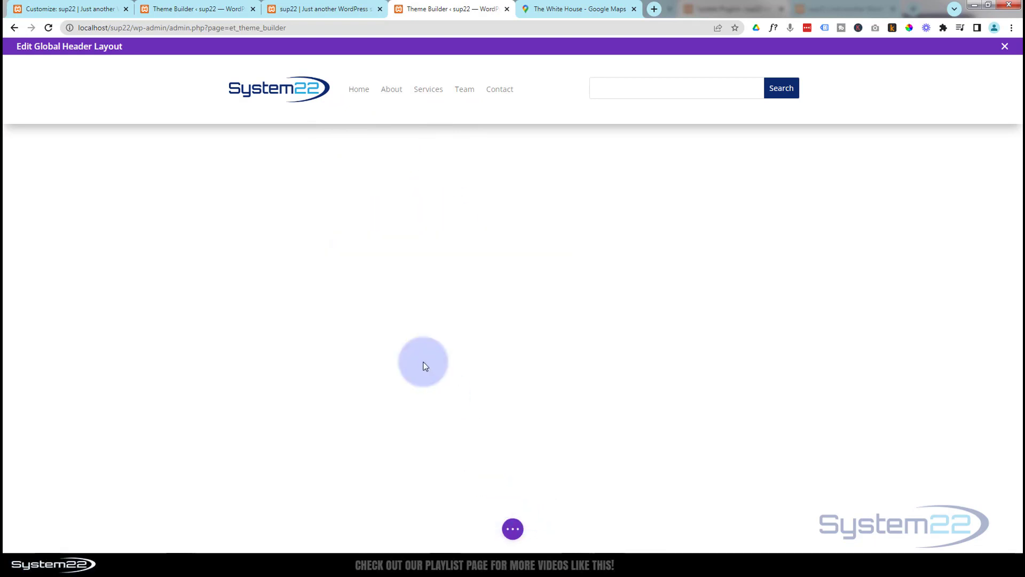
Set the header row's top and bottom padding to a linked 10px and save the row settings
{"action": "left_click", "coordinate": [370, 122]}
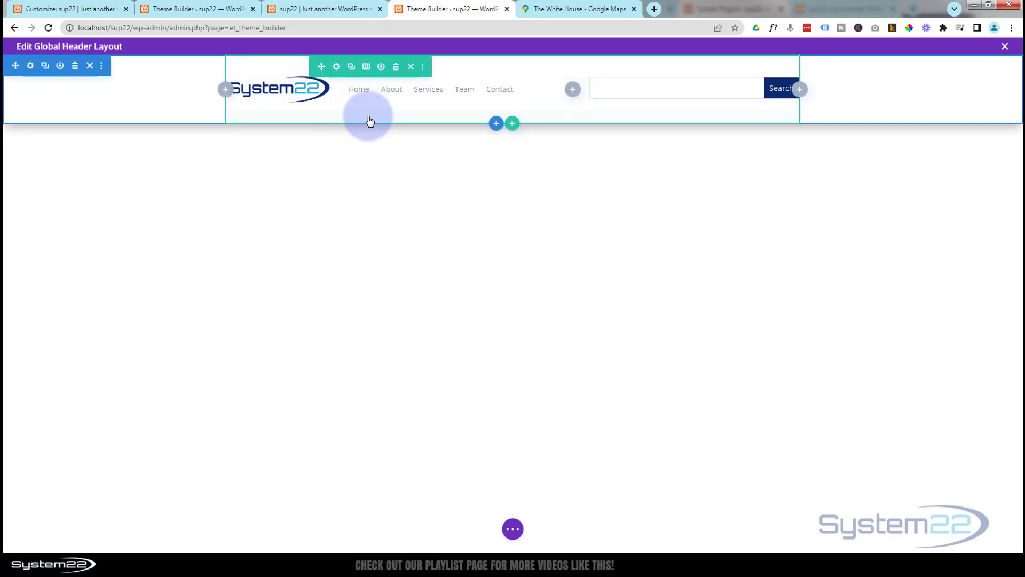
{"action": "left_click", "coordinate": [337, 67]}
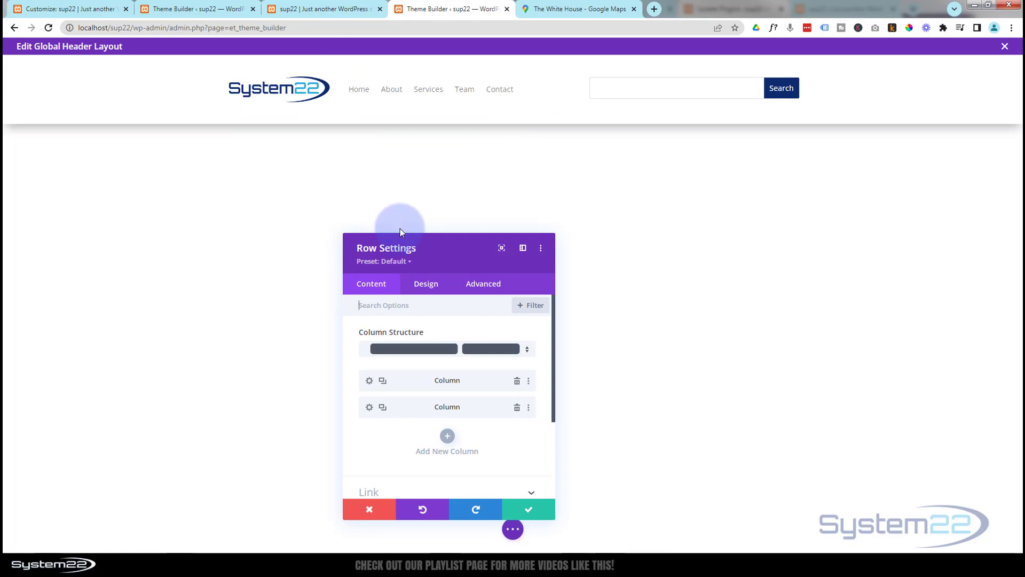
{"action": "left_click_drag", "start_coordinate": [439, 247], "coordinate": [449, 146]}
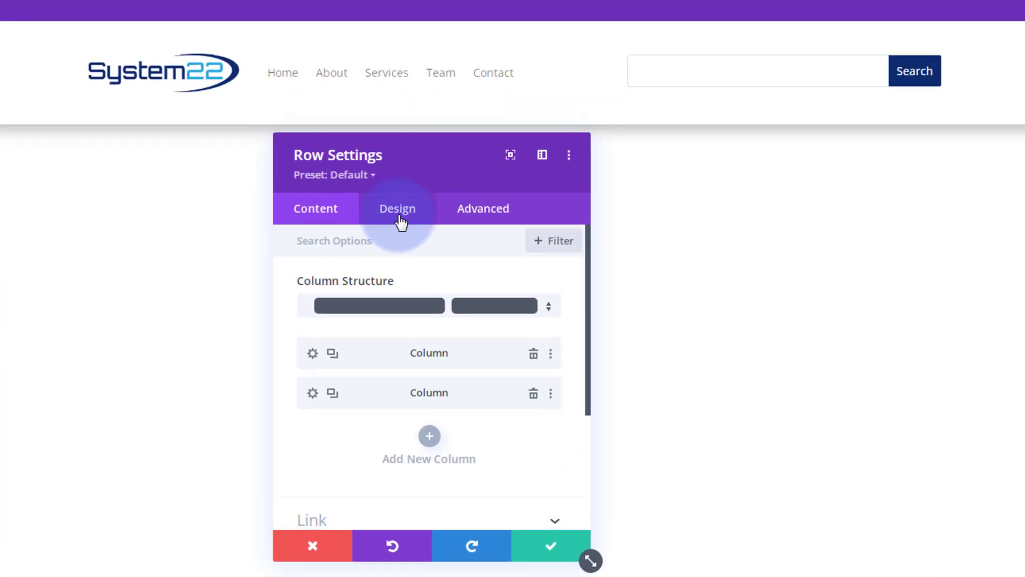
{"action": "left_click", "coordinate": [401, 213]}
{"action": "left_click", "coordinate": [412, 330]}
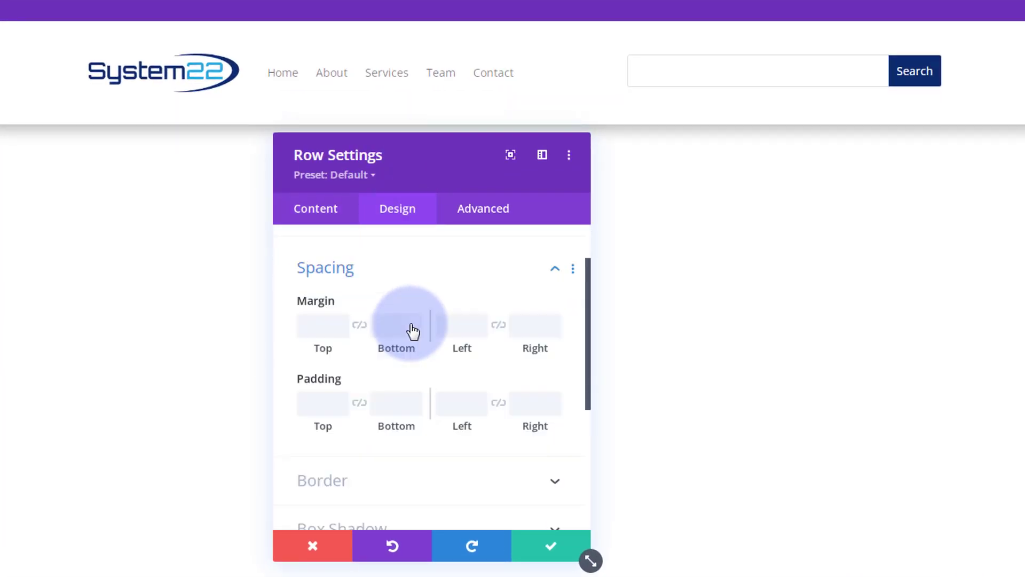
{"action": "left_click", "coordinate": [308, 377]}
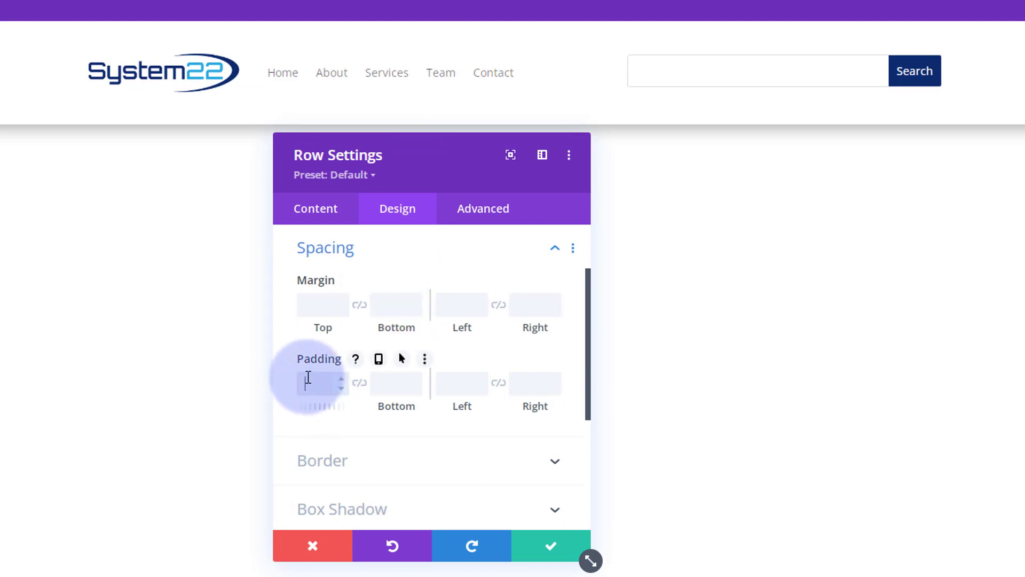
{"action": "type", "text": "10"}
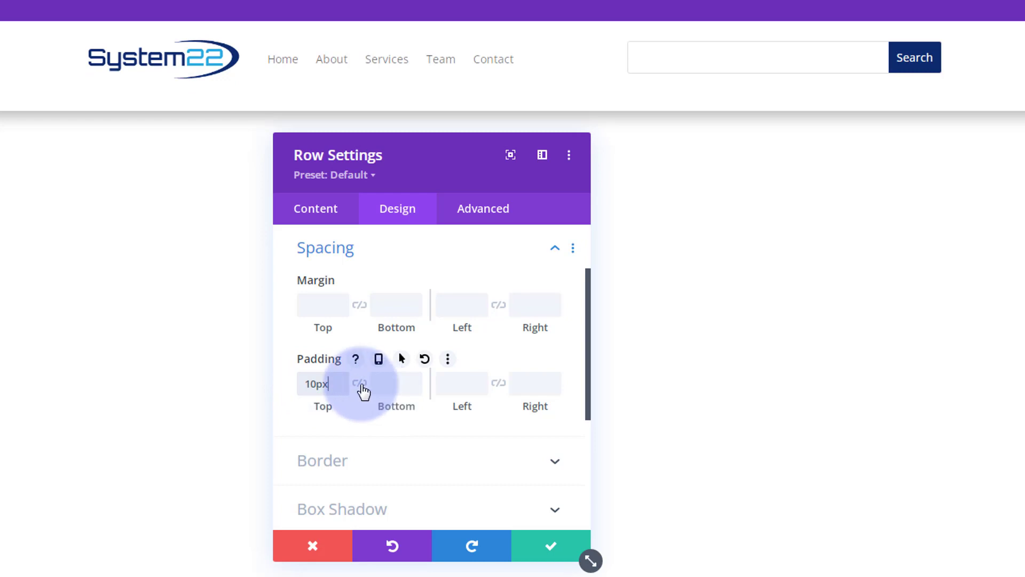
{"action": "left_click", "coordinate": [361, 385]}
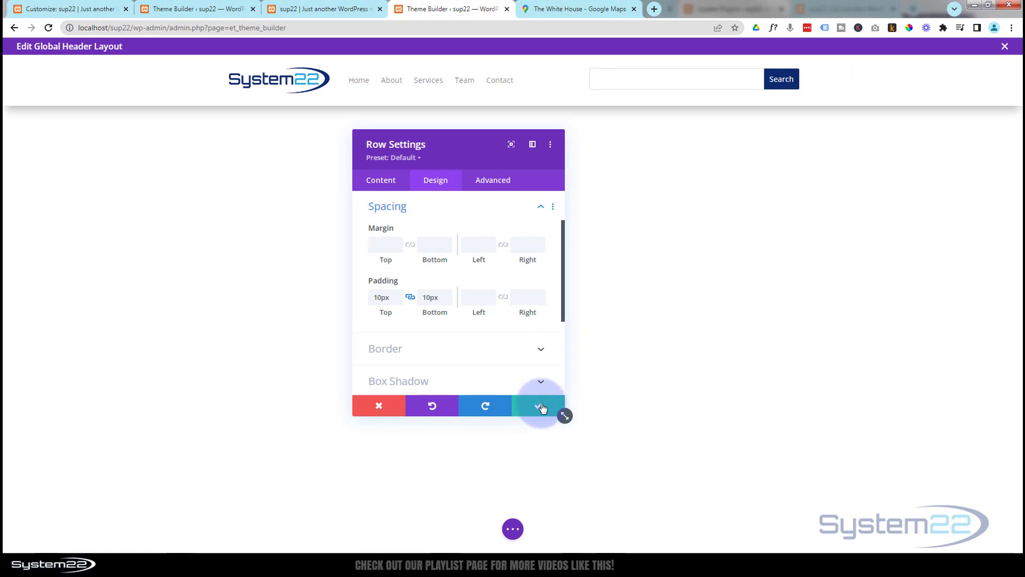
{"action": "left_click", "coordinate": [536, 411]}
Preview the header layout in tablet and phone views, and return to desktop view
{"action": "left_click", "coordinate": [512, 531]}
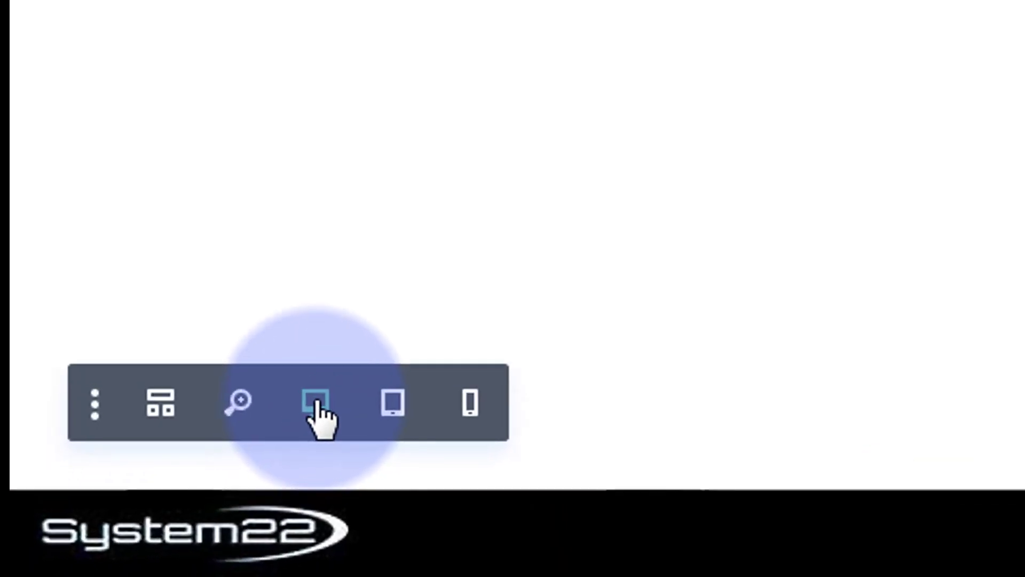
{"action": "left_click", "coordinate": [393, 405]}
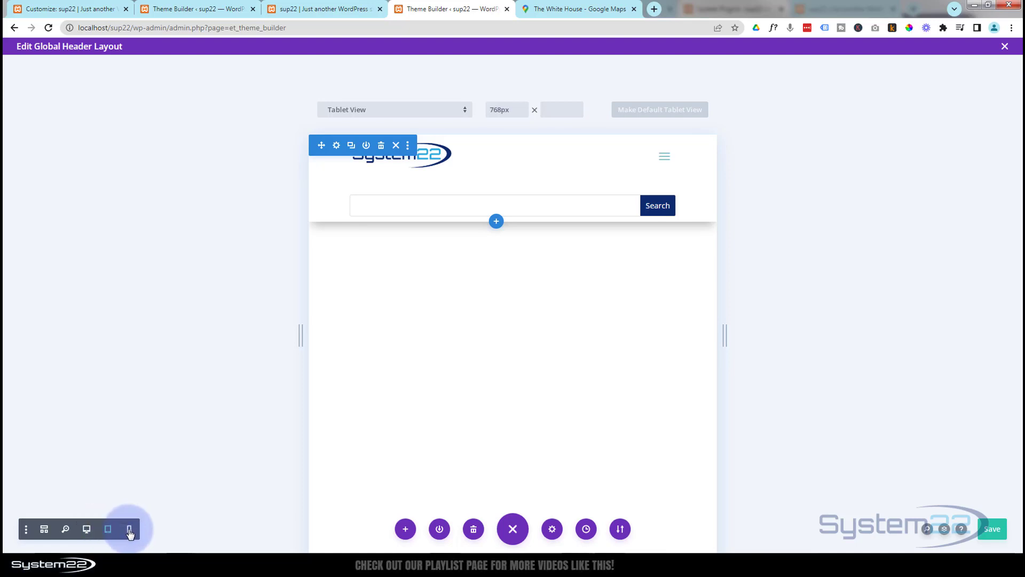
{"action": "left_click", "coordinate": [130, 530]}
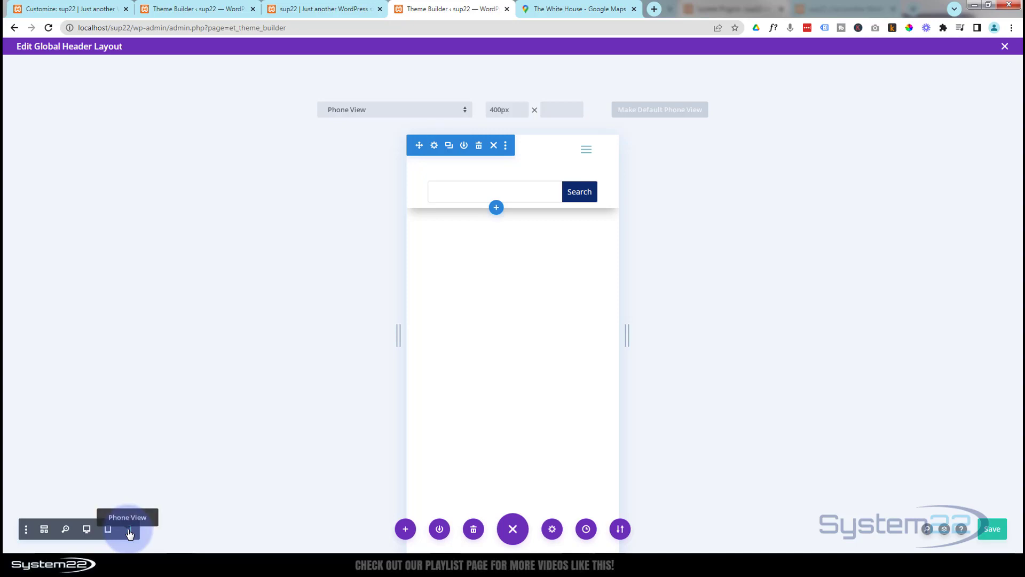
{"action": "left_click", "coordinate": [87, 529]}
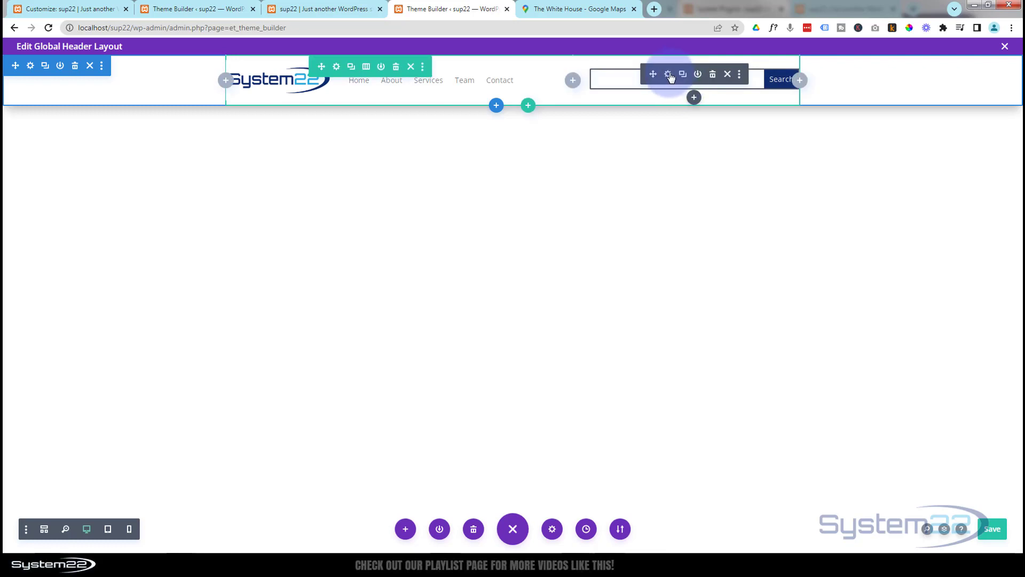
Set the search module's width to 70%, centre the module within its column, and save its settings
{"action": "left_click", "coordinate": [669, 74]}
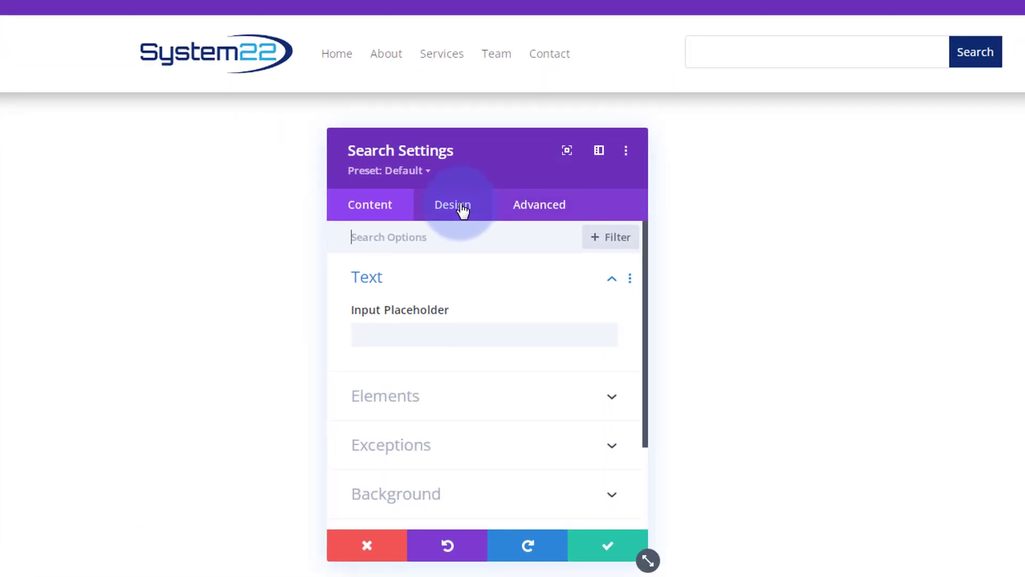
{"action": "left_click", "coordinate": [462, 210]}
{"action": "scroll", "coordinate": [463, 343], "scroll_direction": "down", "scroll_amount": 2}
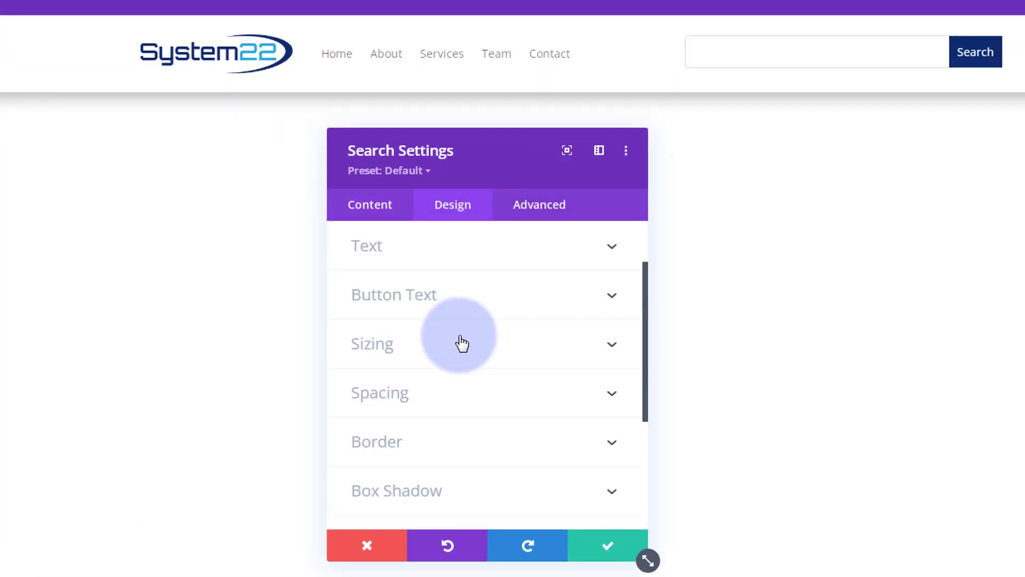
{"action": "left_click", "coordinate": [464, 343]}
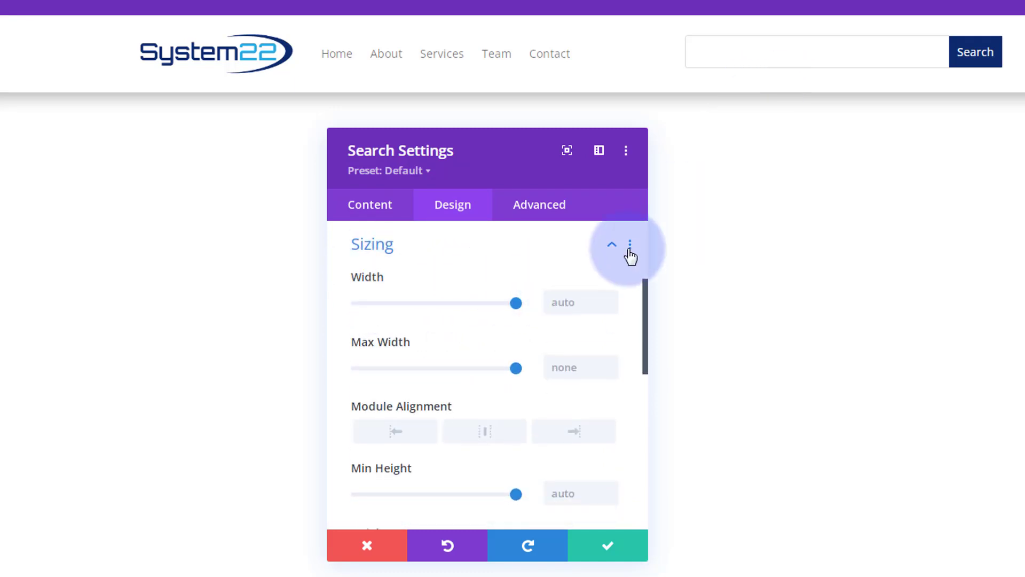
{"action": "left_click", "coordinate": [558, 303]}
{"action": "type", "text": "70"}
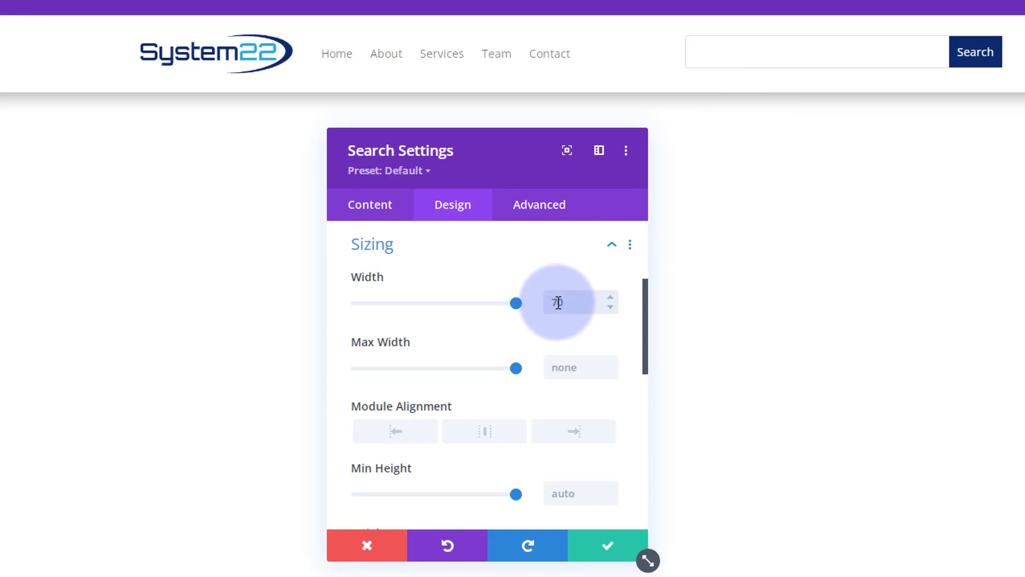
{"action": "type", "text": "%"}
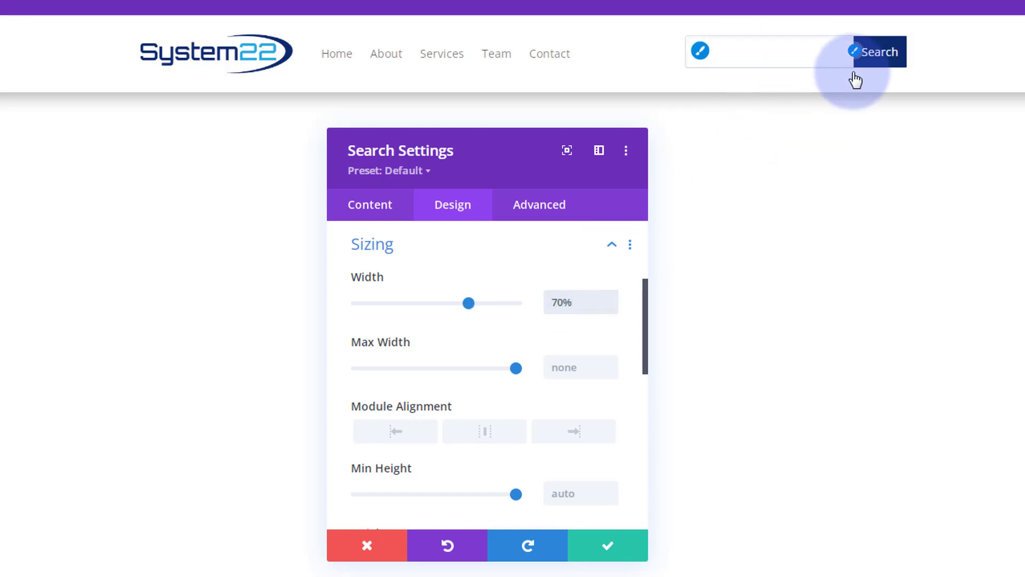
{"action": "left_click", "coordinate": [488, 435]}
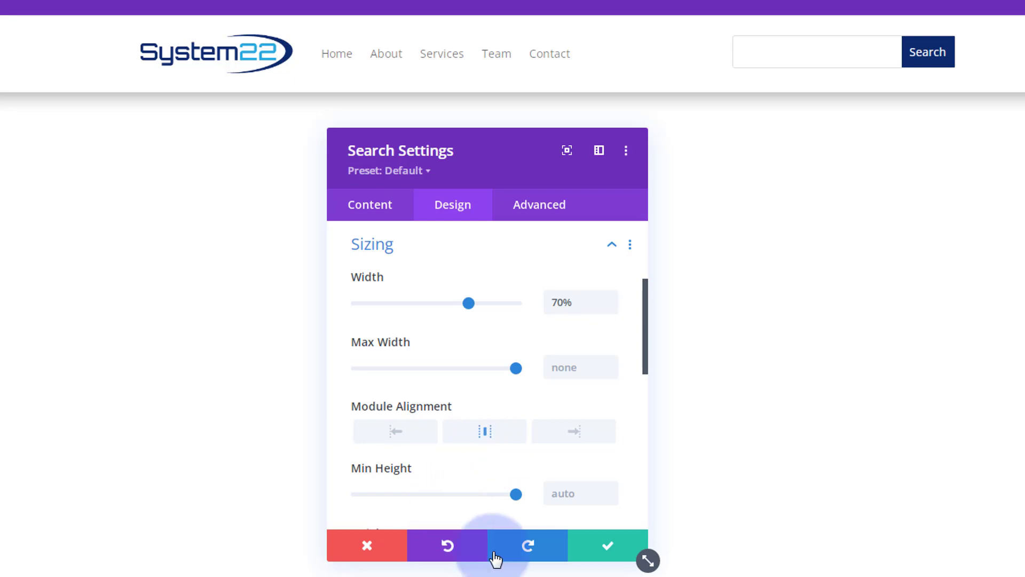
{"action": "left_click", "coordinate": [622, 555]}
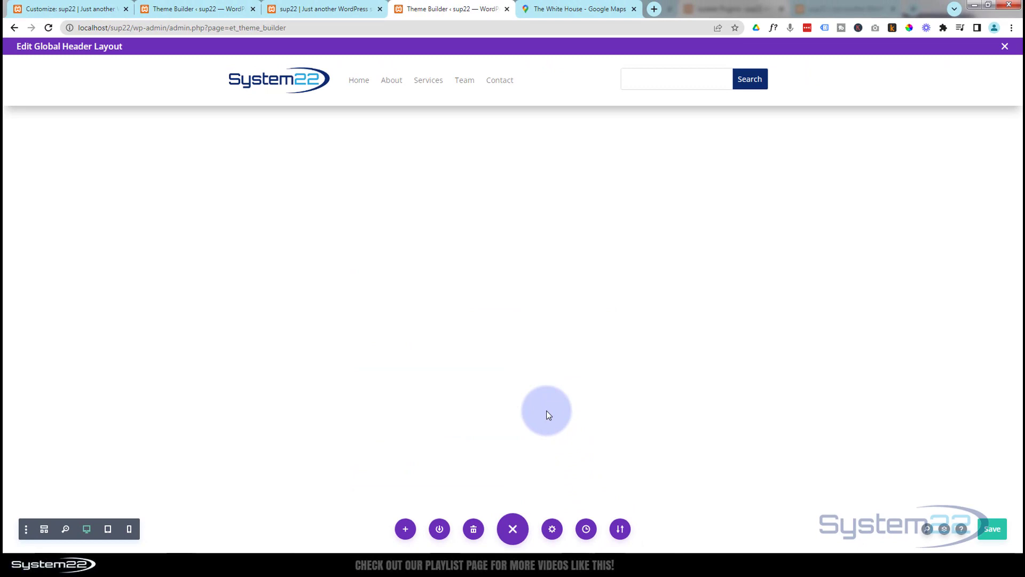
Save the global header layout, close its editor, and save the Theme Builder changes
{"action": "left_click", "coordinate": [993, 530]}
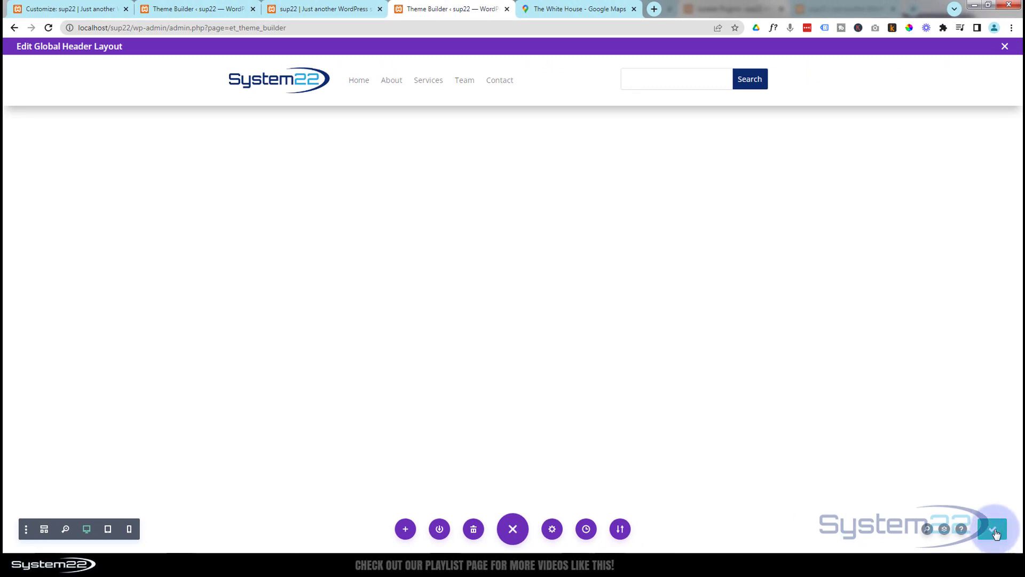
{"action": "left_click", "coordinate": [1004, 48]}
{"action": "left_click", "coordinate": [142, 77]}
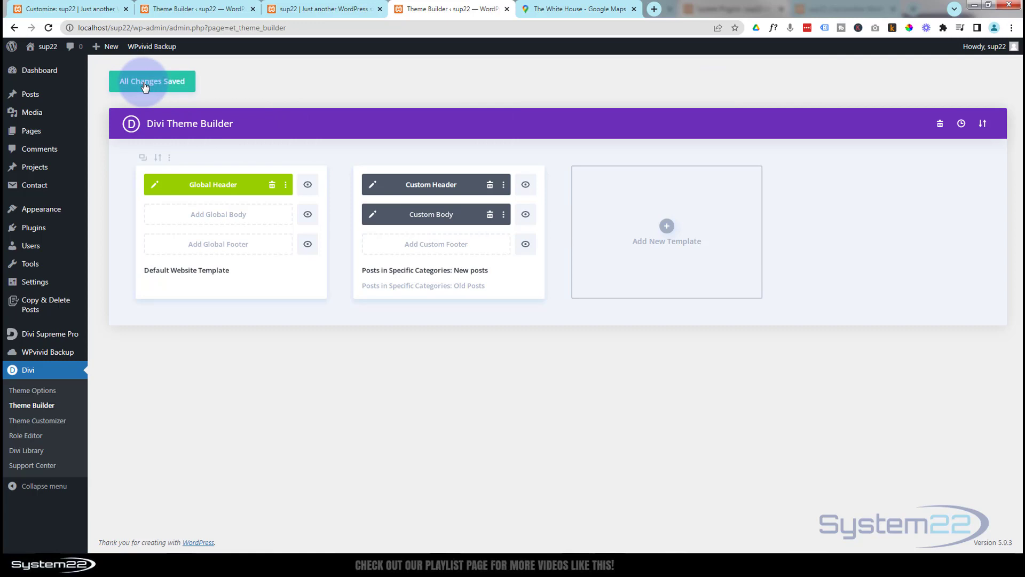
Open the live site in a new tab and test the header search with "hello"
{"action": "mouse_move", "coordinate": [48, 54]}
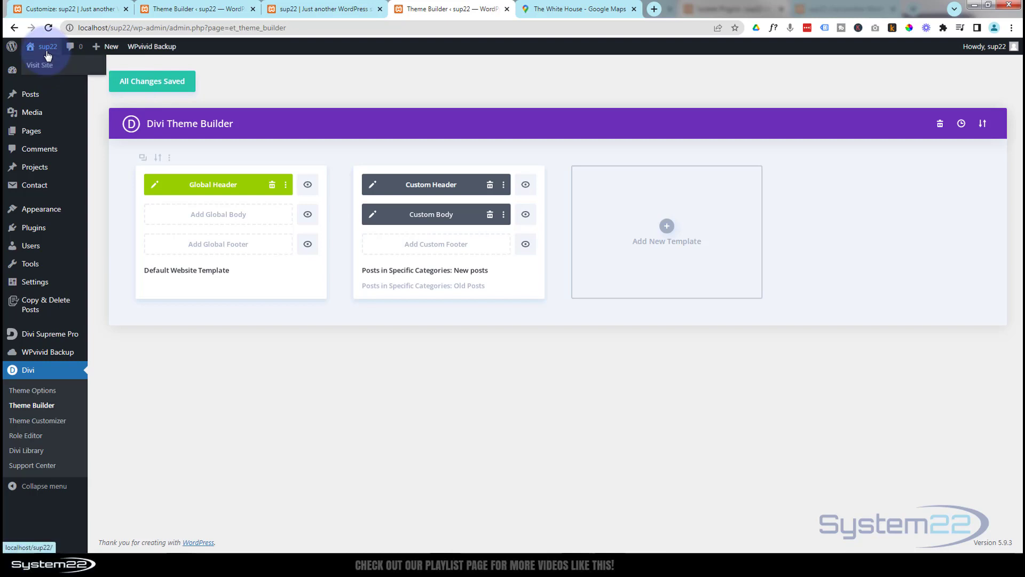
{"action": "middle_click", "coordinate": [41, 66]}
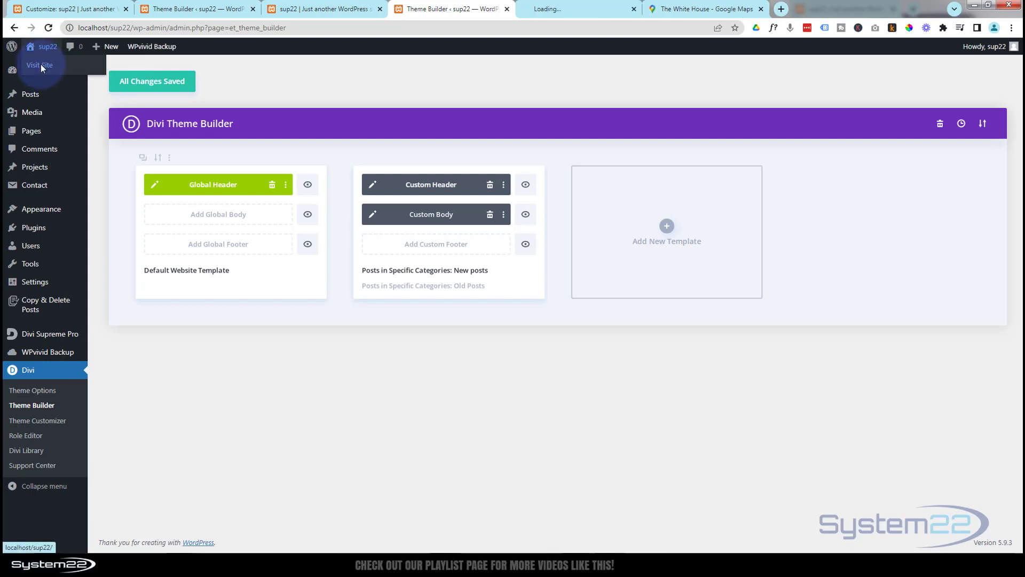
{"action": "left_click", "coordinate": [578, 12]}
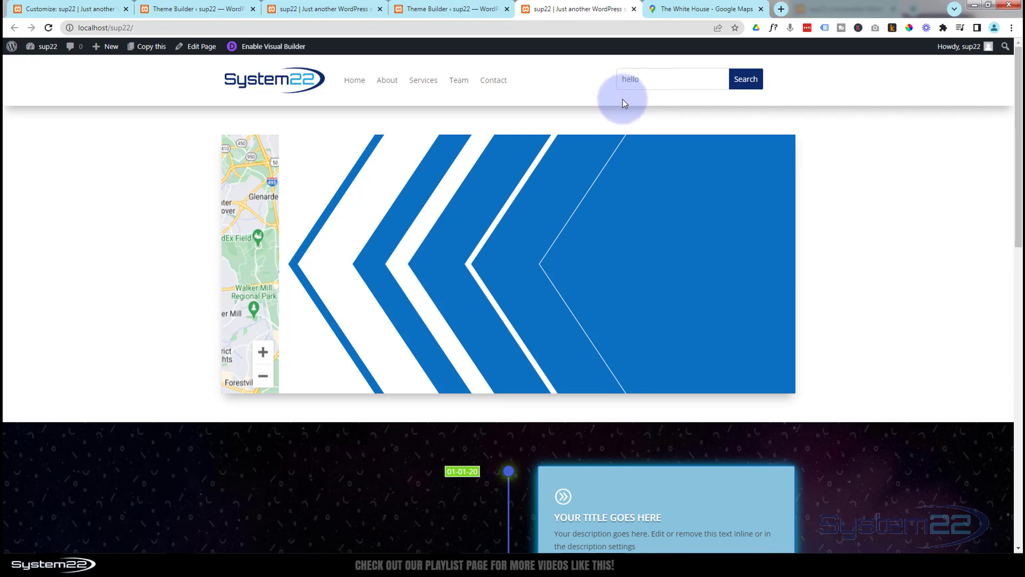
{"action": "key", "text": "Return"}
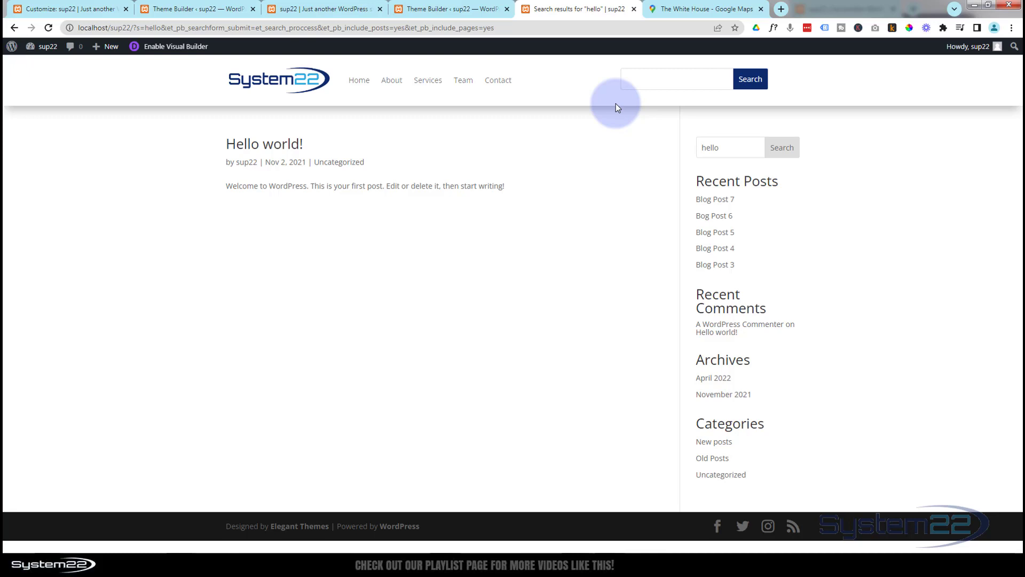
Return from the search results to the home page and check the finished header above the map
{"action": "left_click", "coordinate": [15, 28]}
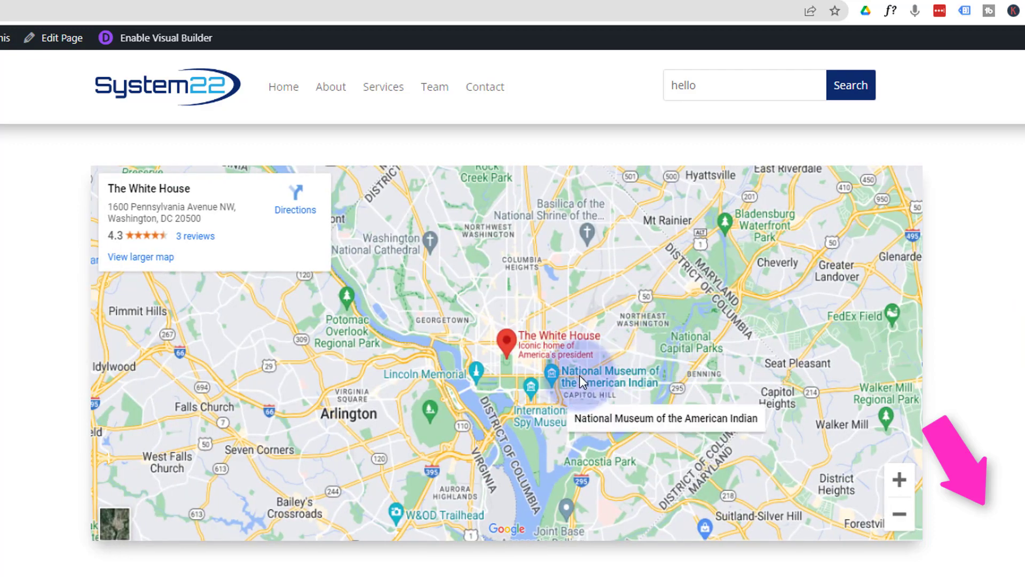
{"action": "scroll", "coordinate": [580, 376], "scroll_direction": "down", "scroll_amount": 1}
{"action": "scroll", "coordinate": [580, 376], "scroll_direction": "up", "scroll_amount": 1}
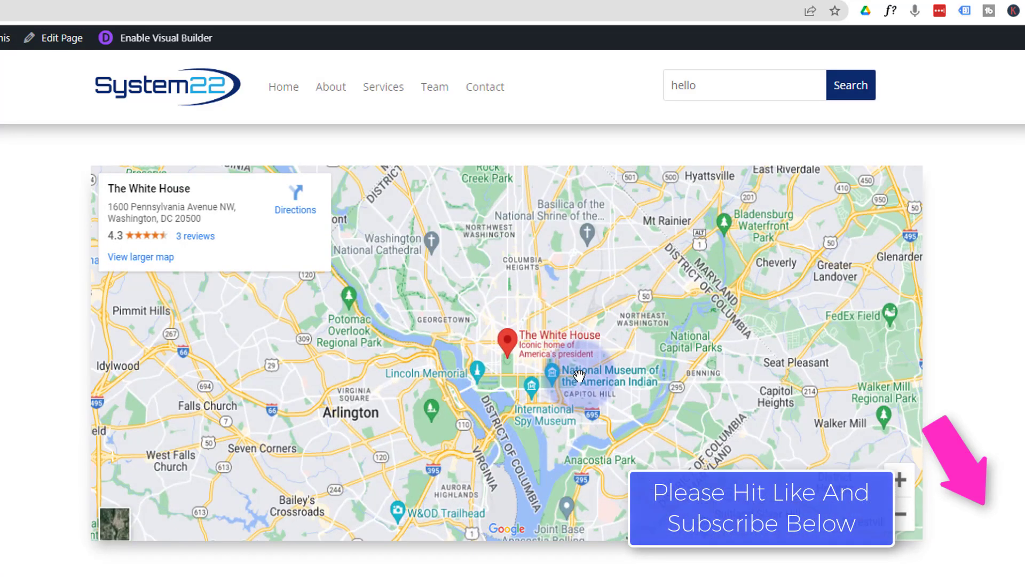